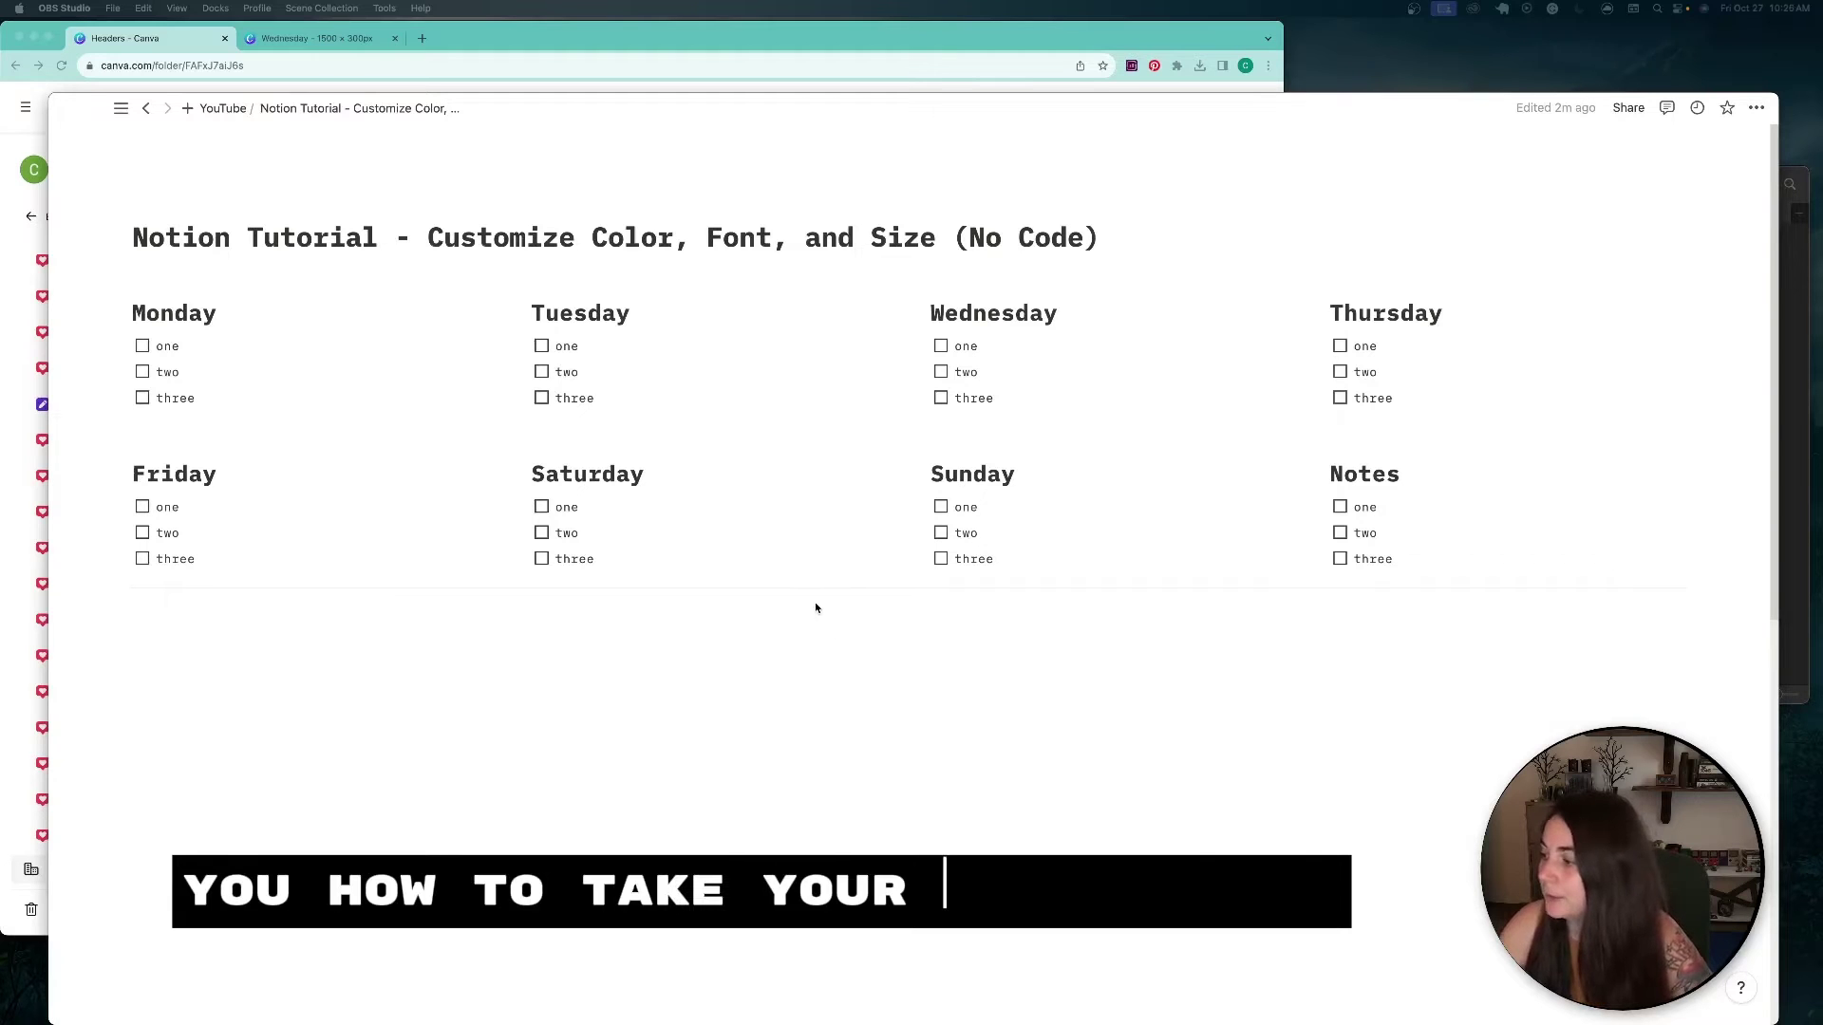
Step: Switch the Notion page font to Default after briefly trying Mono and Serif
scroll(822, 562, "down", 8)
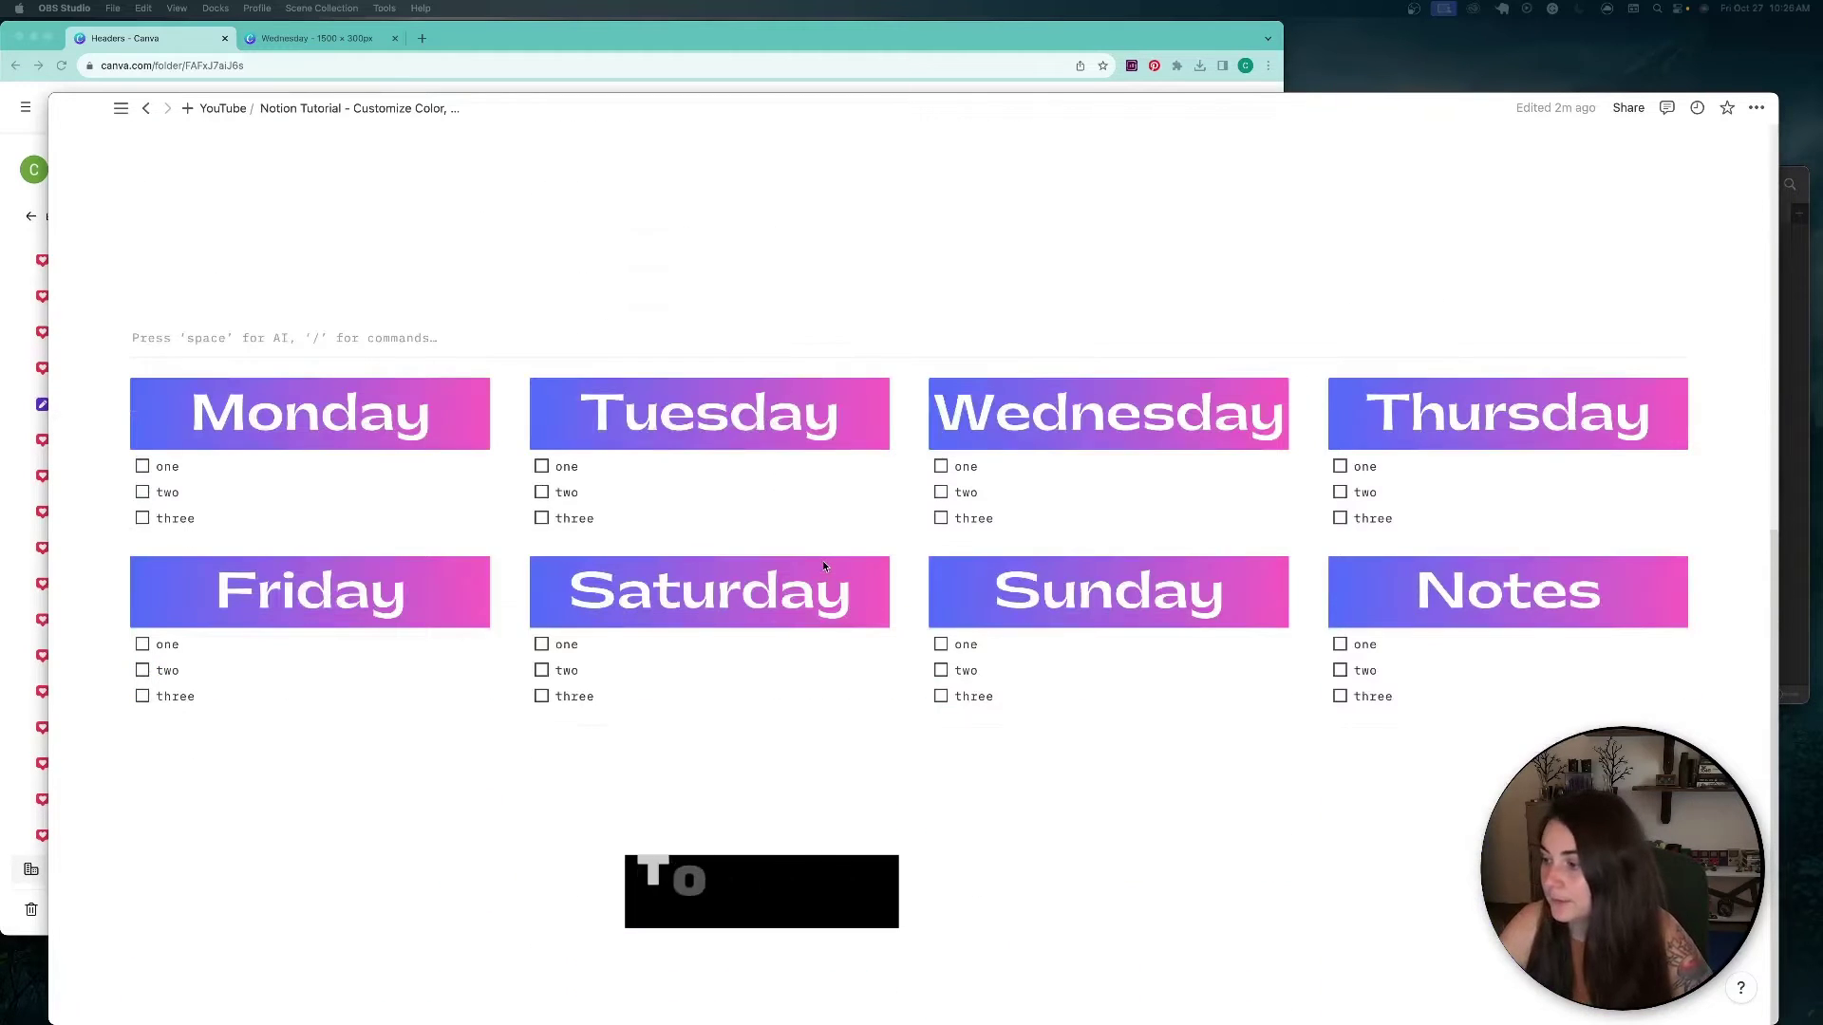
scroll(823, 562, "up", 6)
scroll(854, 551, "up", 2)
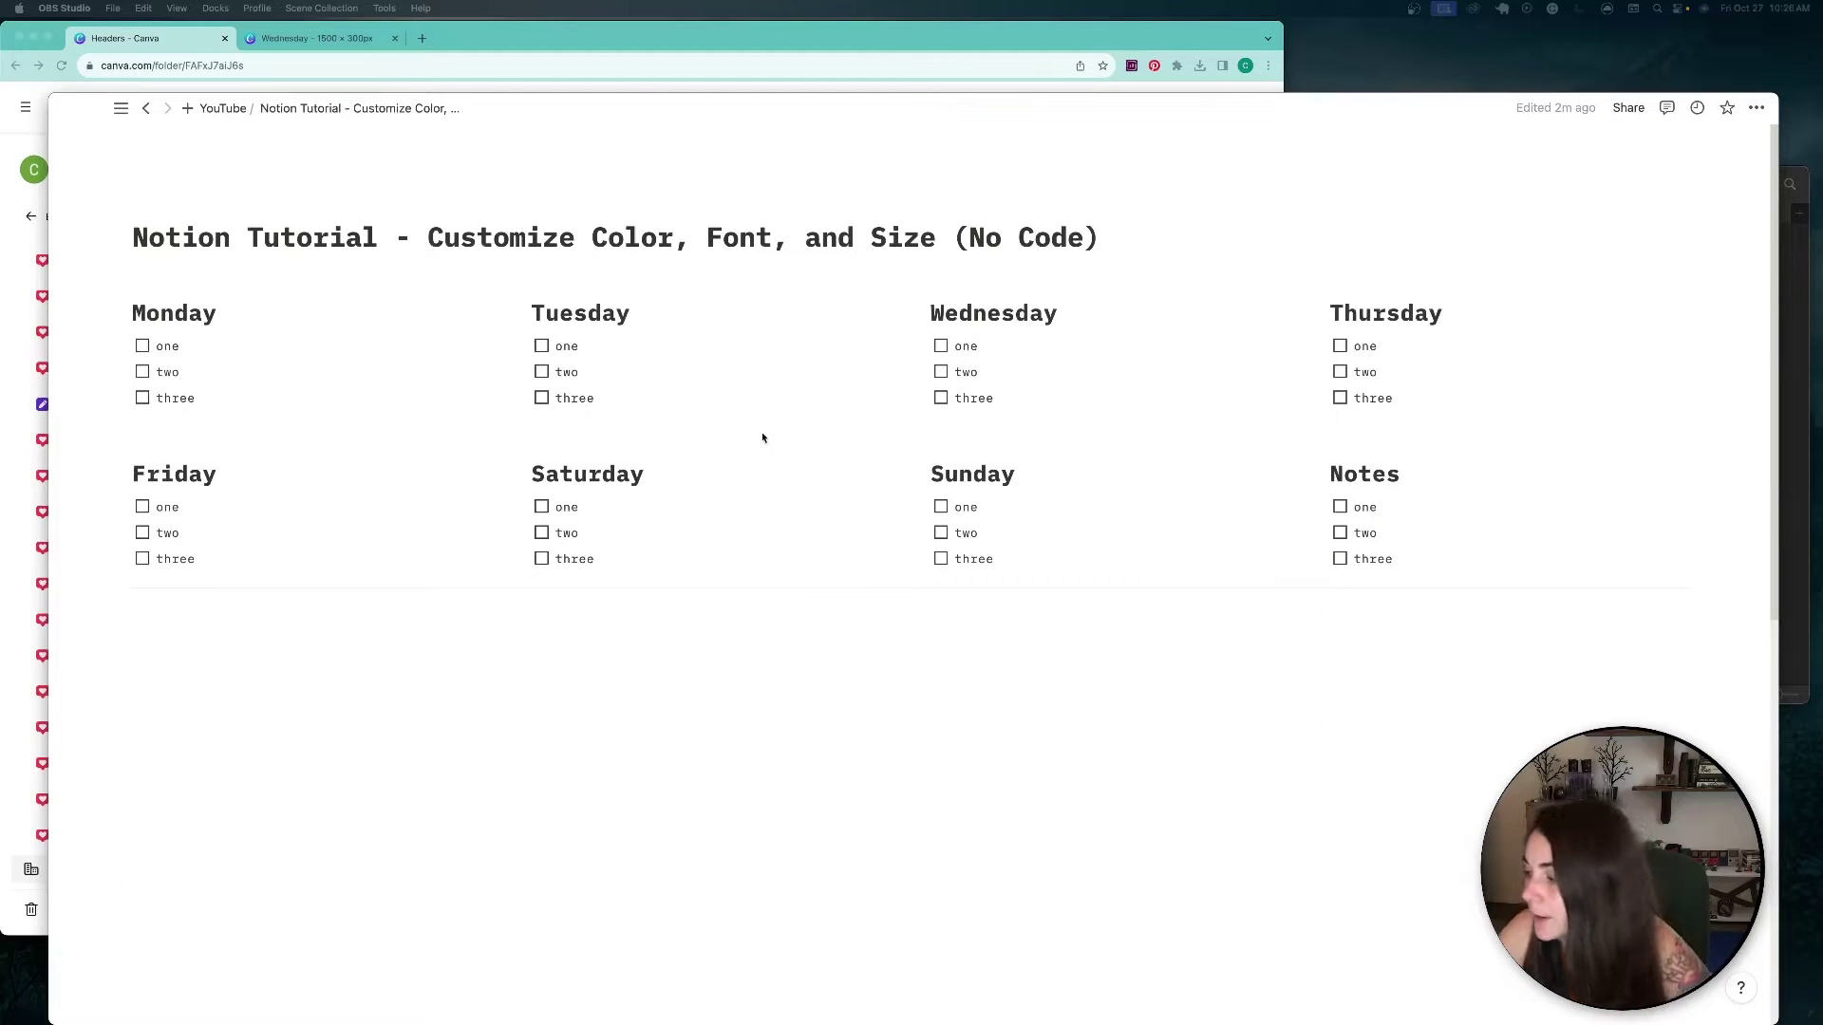
scroll(772, 452, "down", 8)
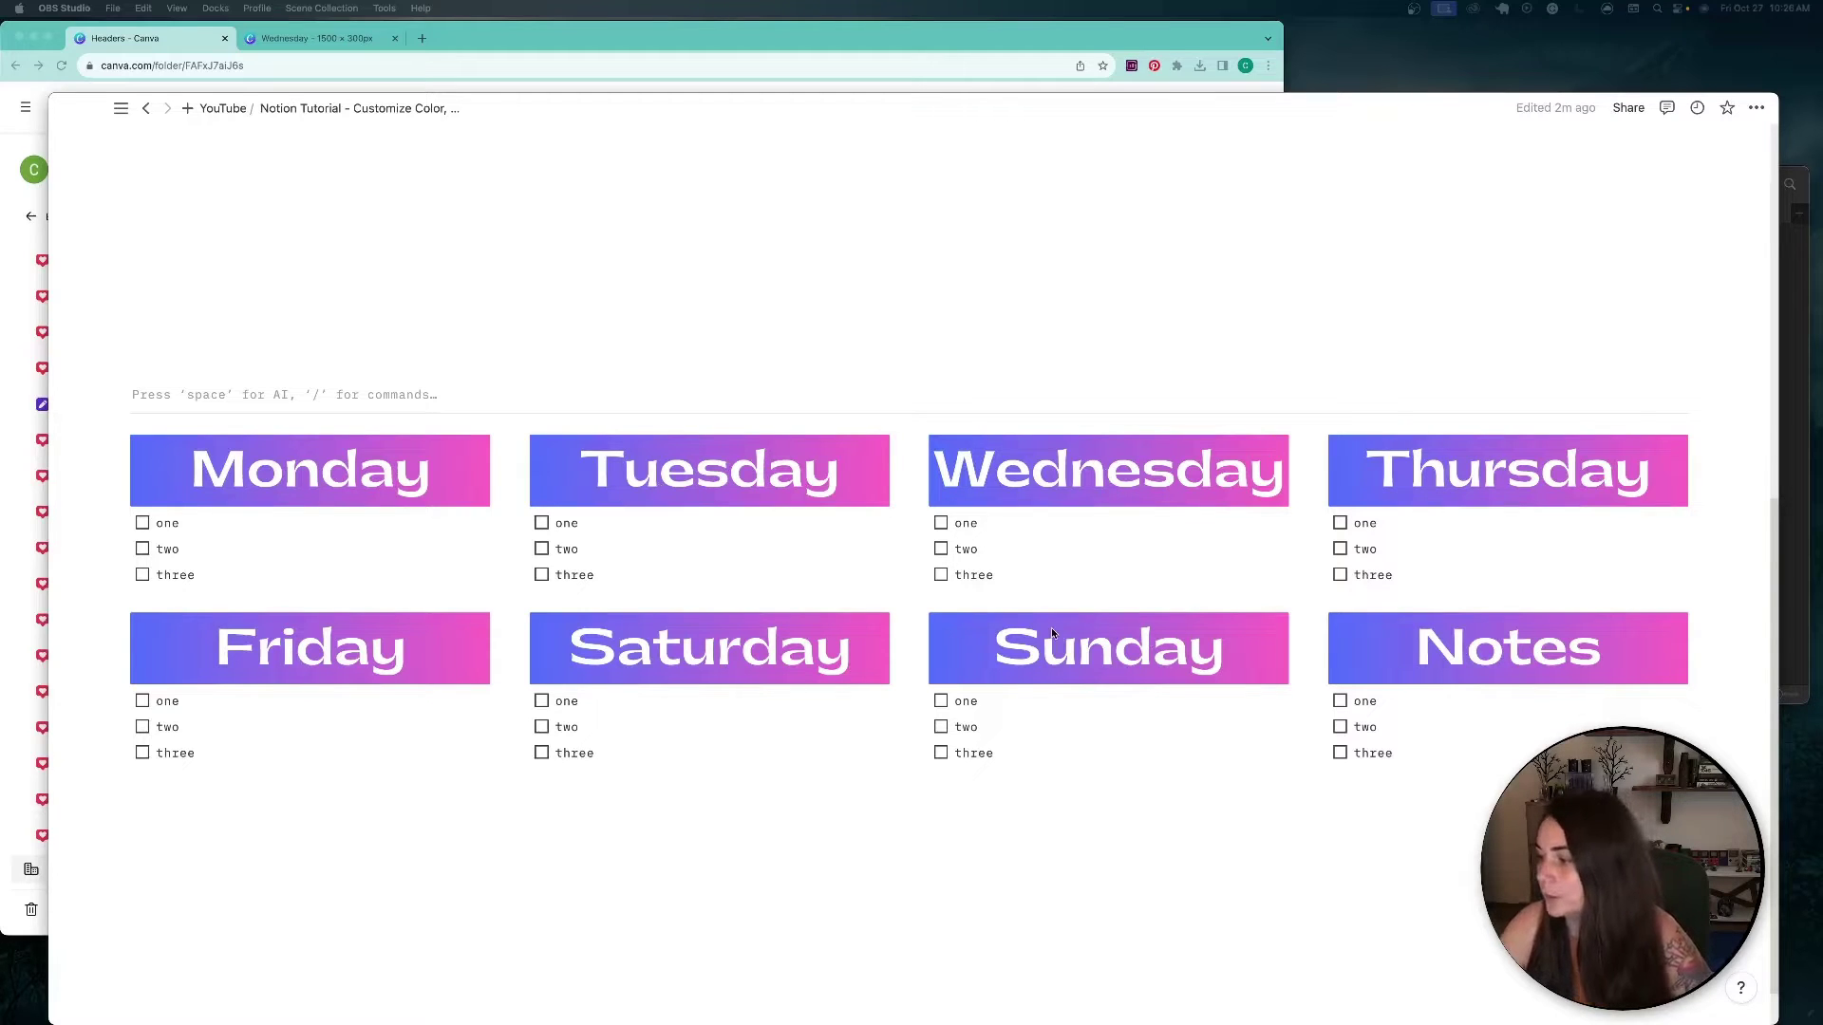
scroll(1156, 488, "up", 8)
left_click(1757, 126)
left_click(1756, 108)
left_click(1603, 179)
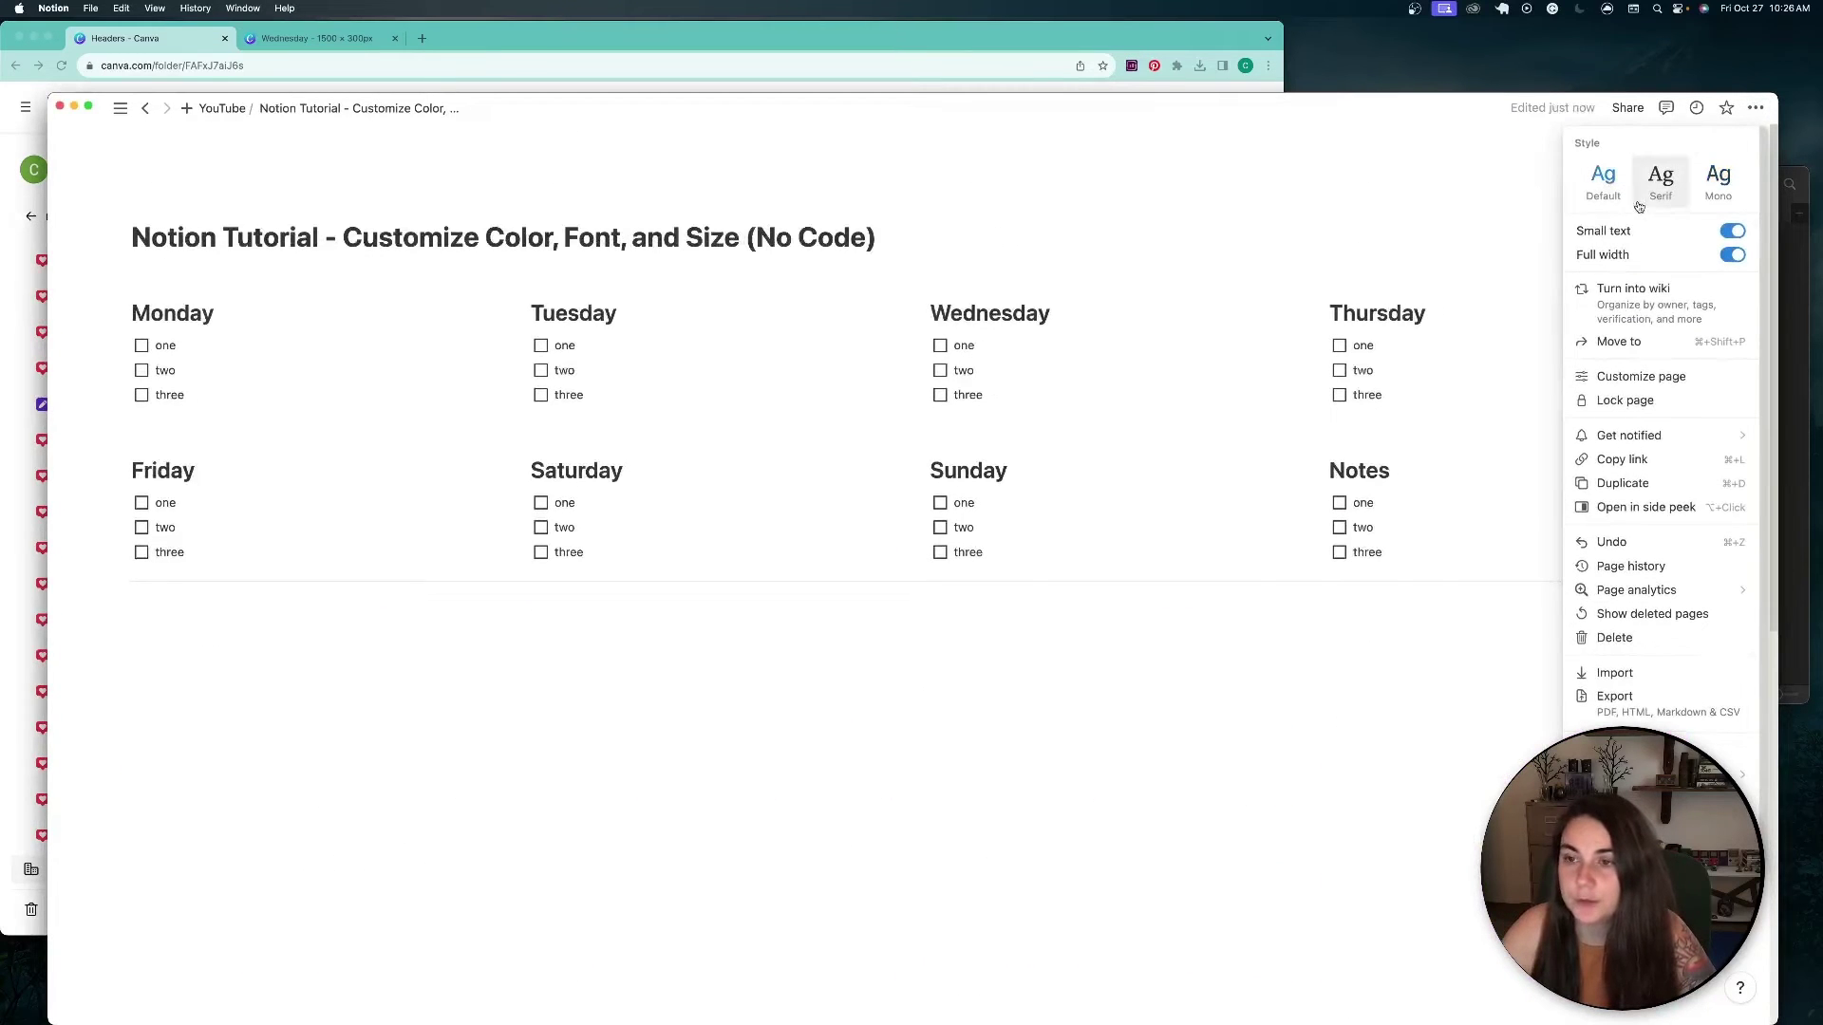
left_click(1716, 180)
left_click(1660, 179)
left_click(1604, 178)
left_click(106, 235)
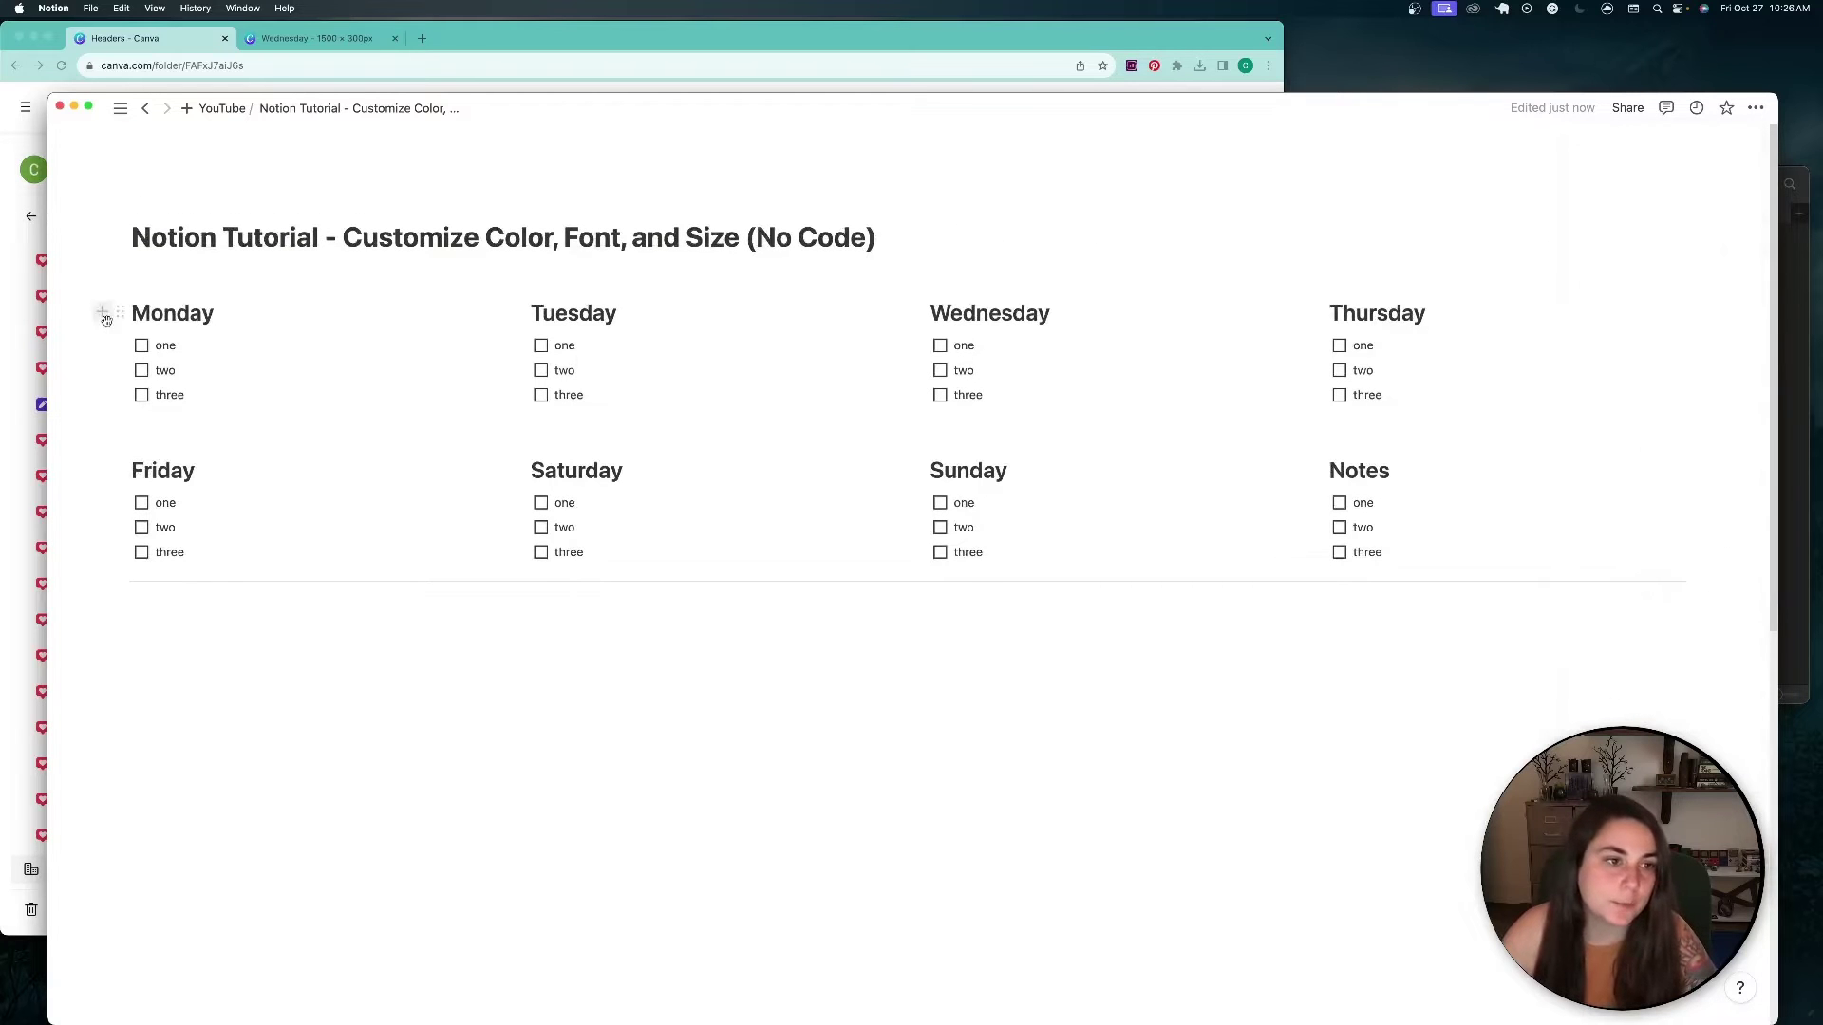
Step: Color the Monday heading purple and give the Tuesday heading a blue background
left_click(121, 317)
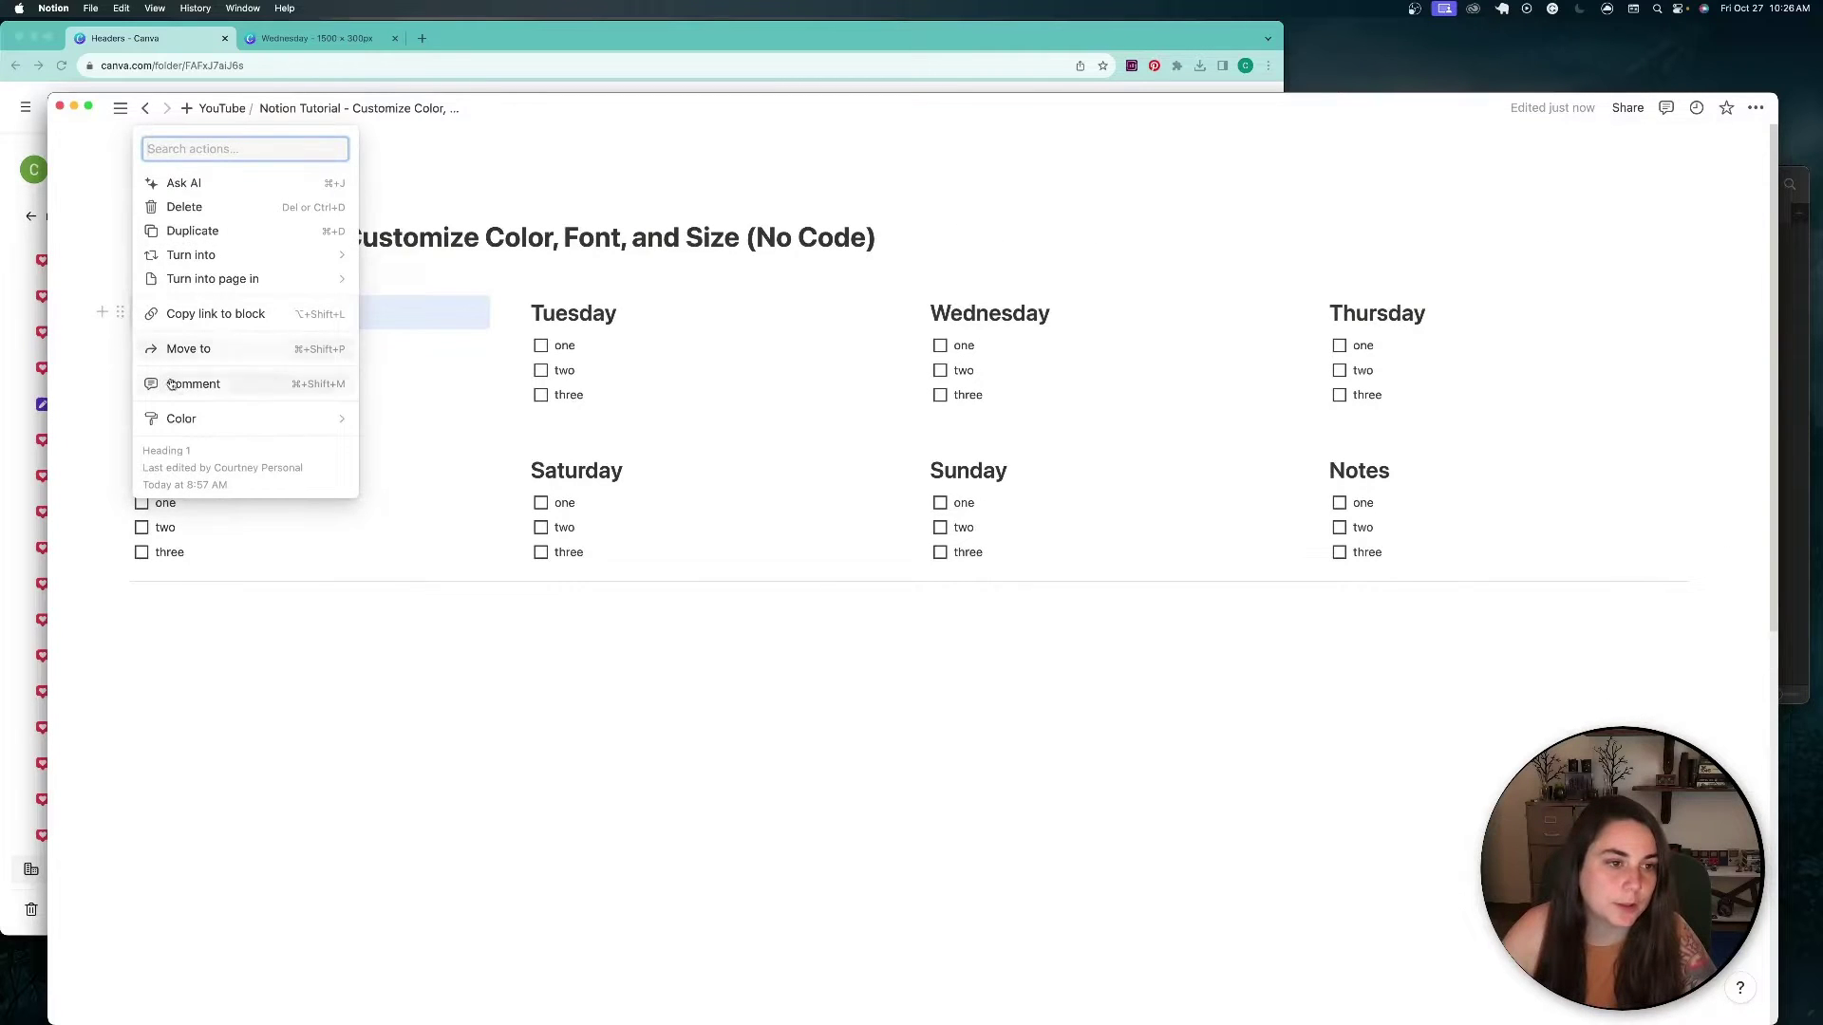
mouse_move(209, 423)
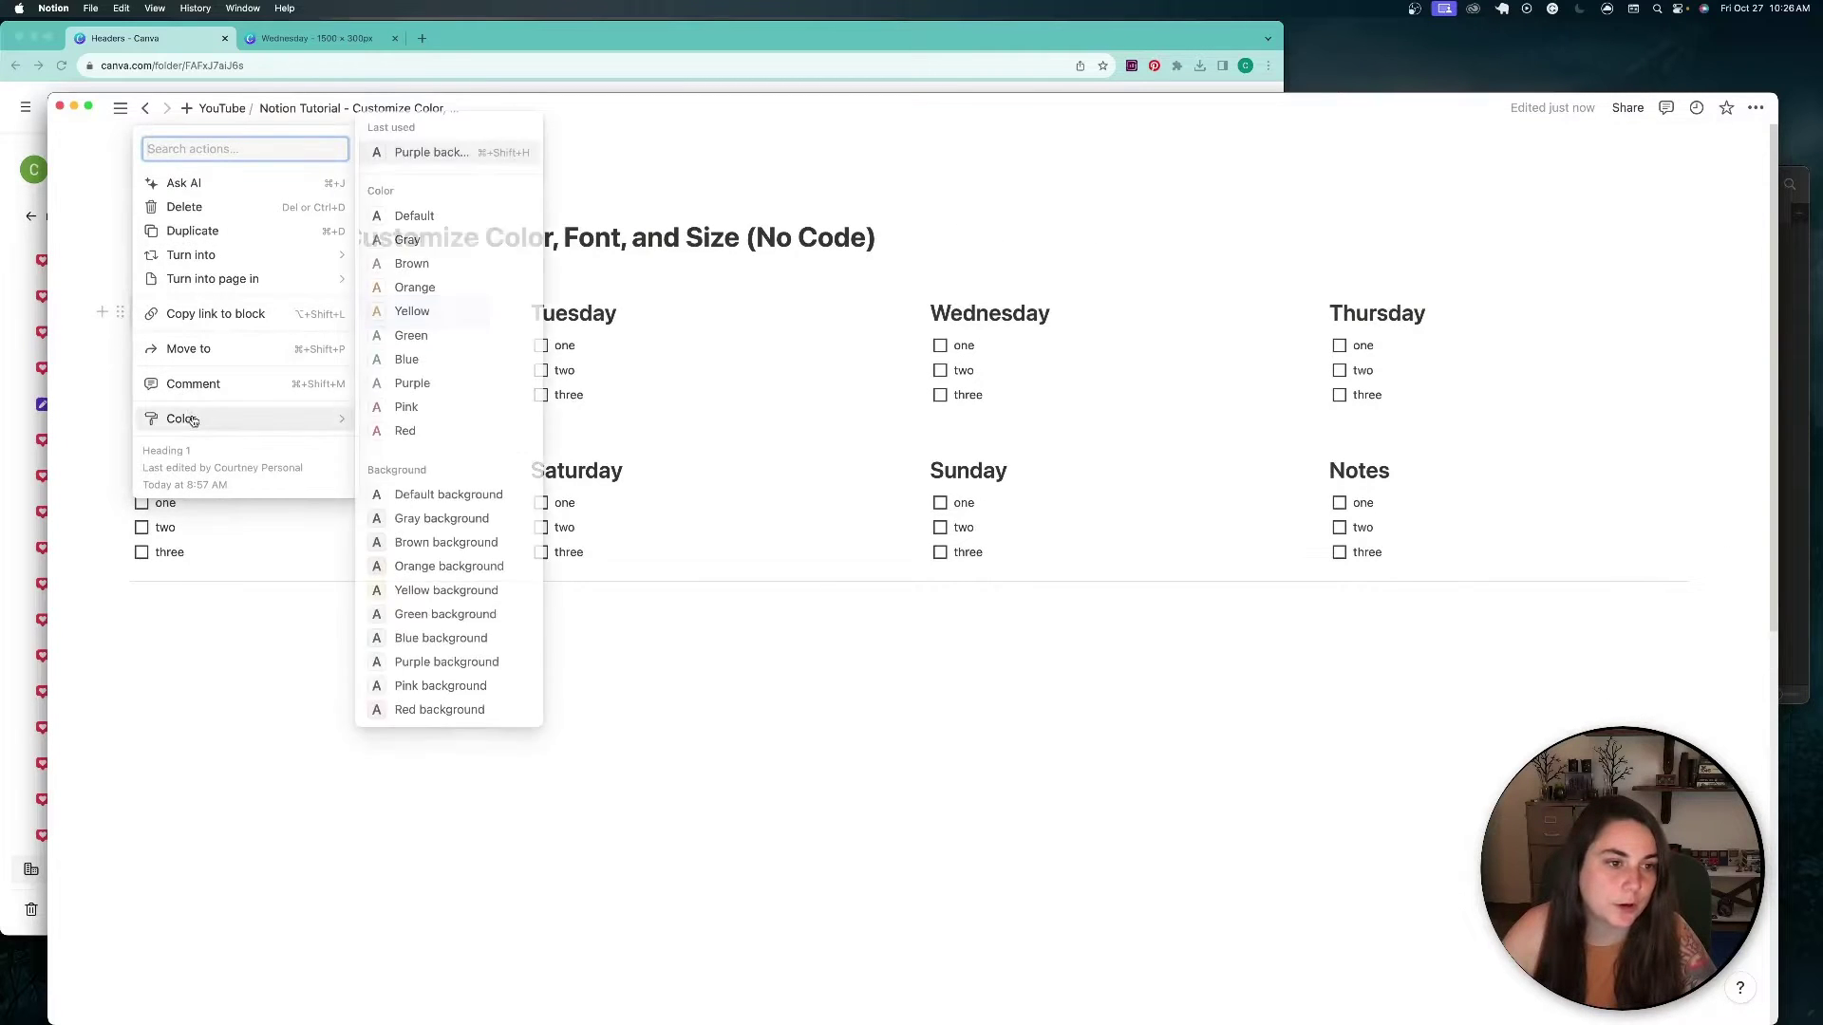
left_click(429, 382)
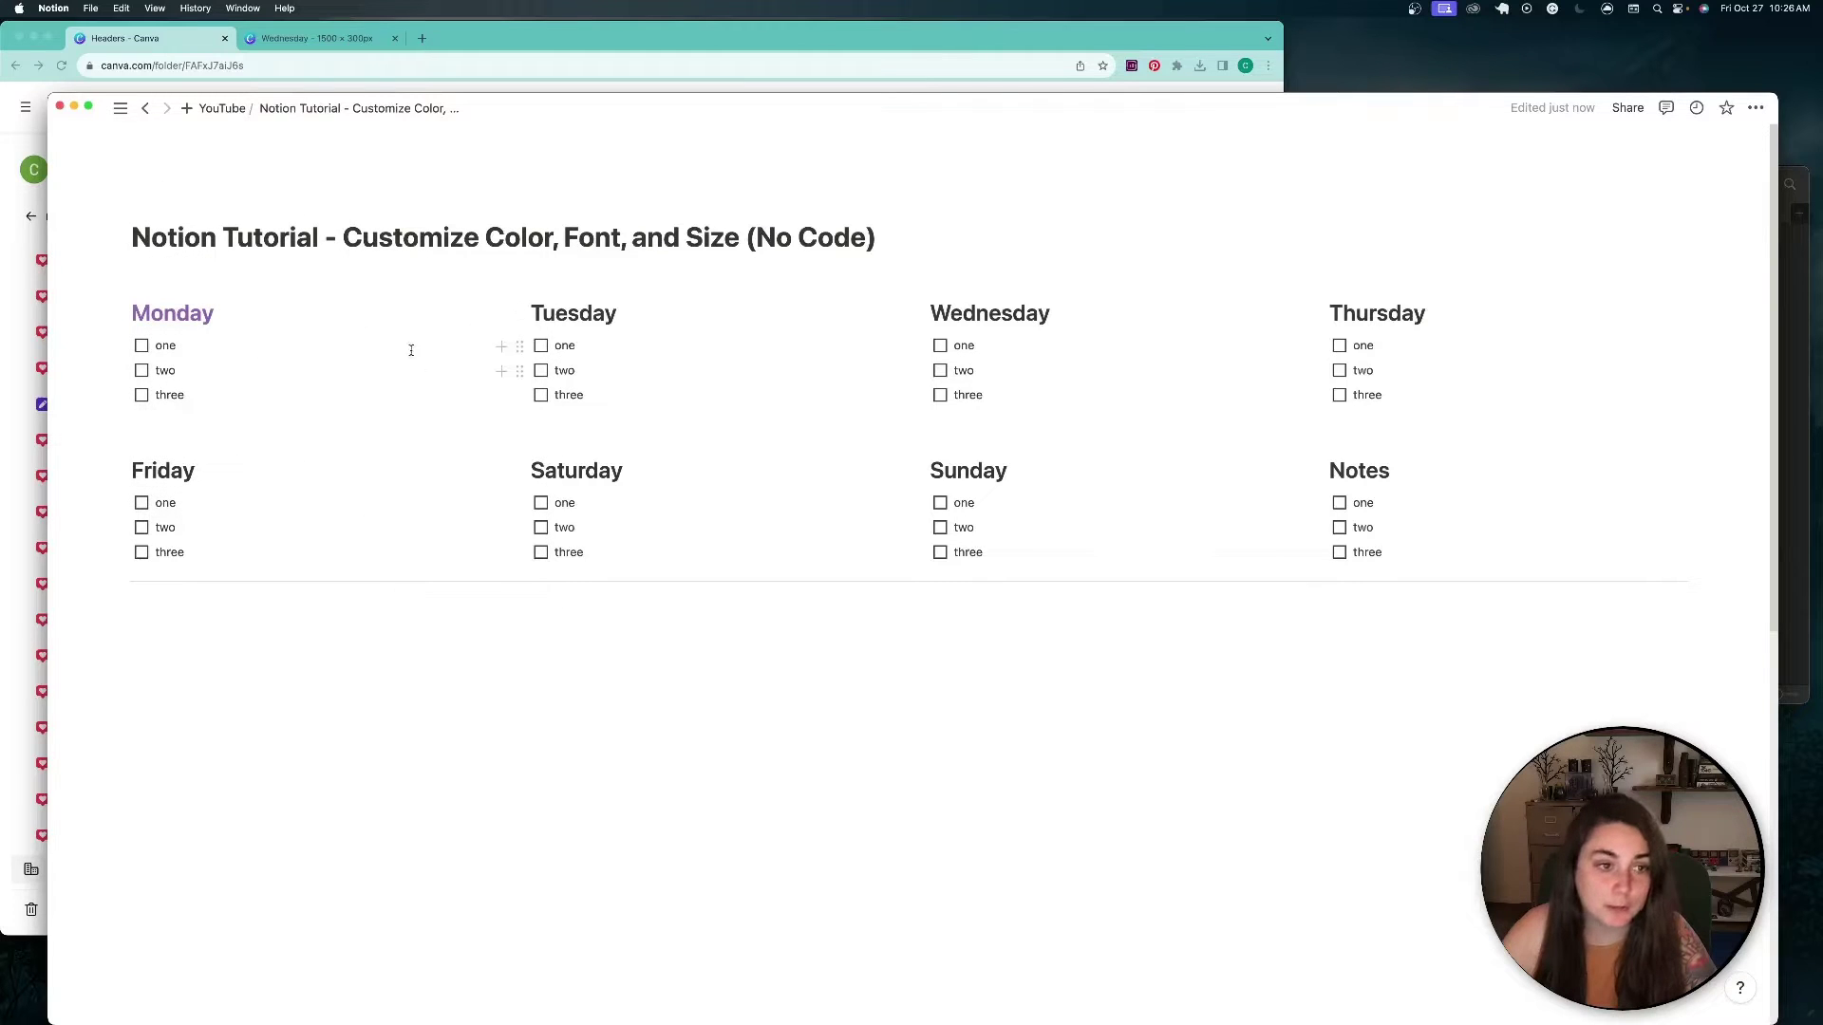
left_click(519, 314)
mouse_move(449, 430)
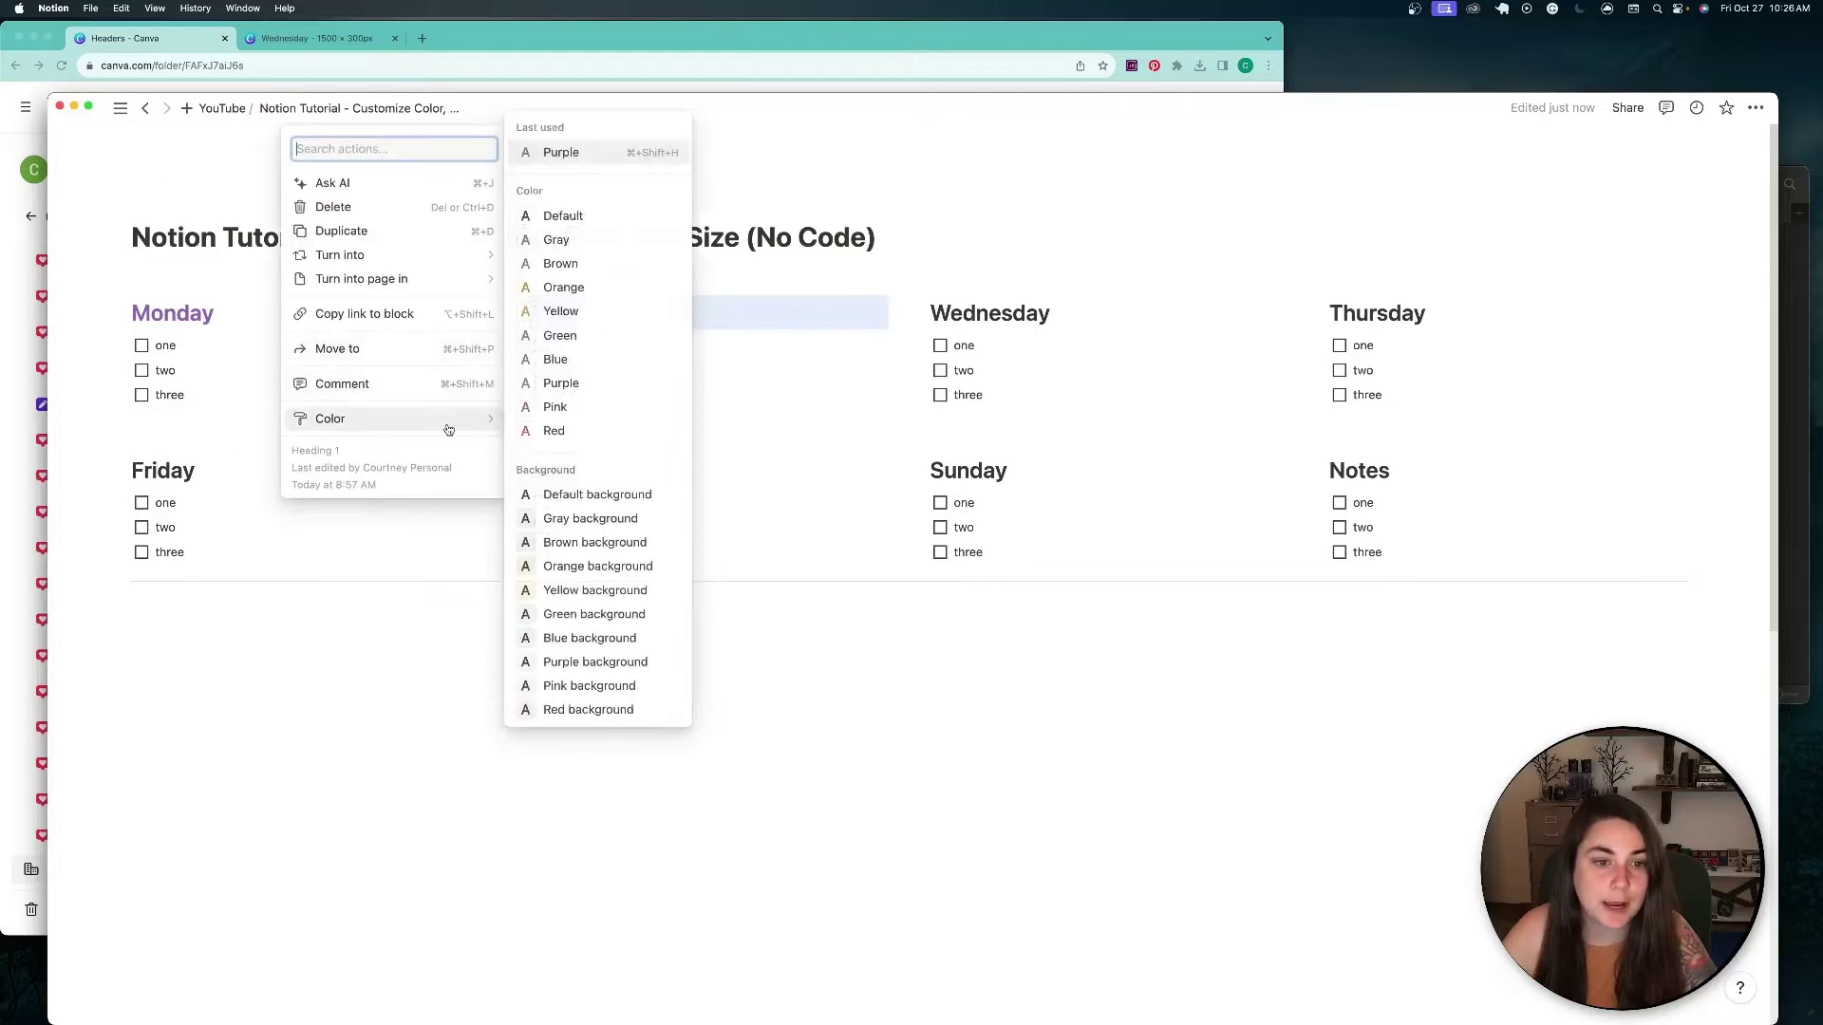
left_click(596, 637)
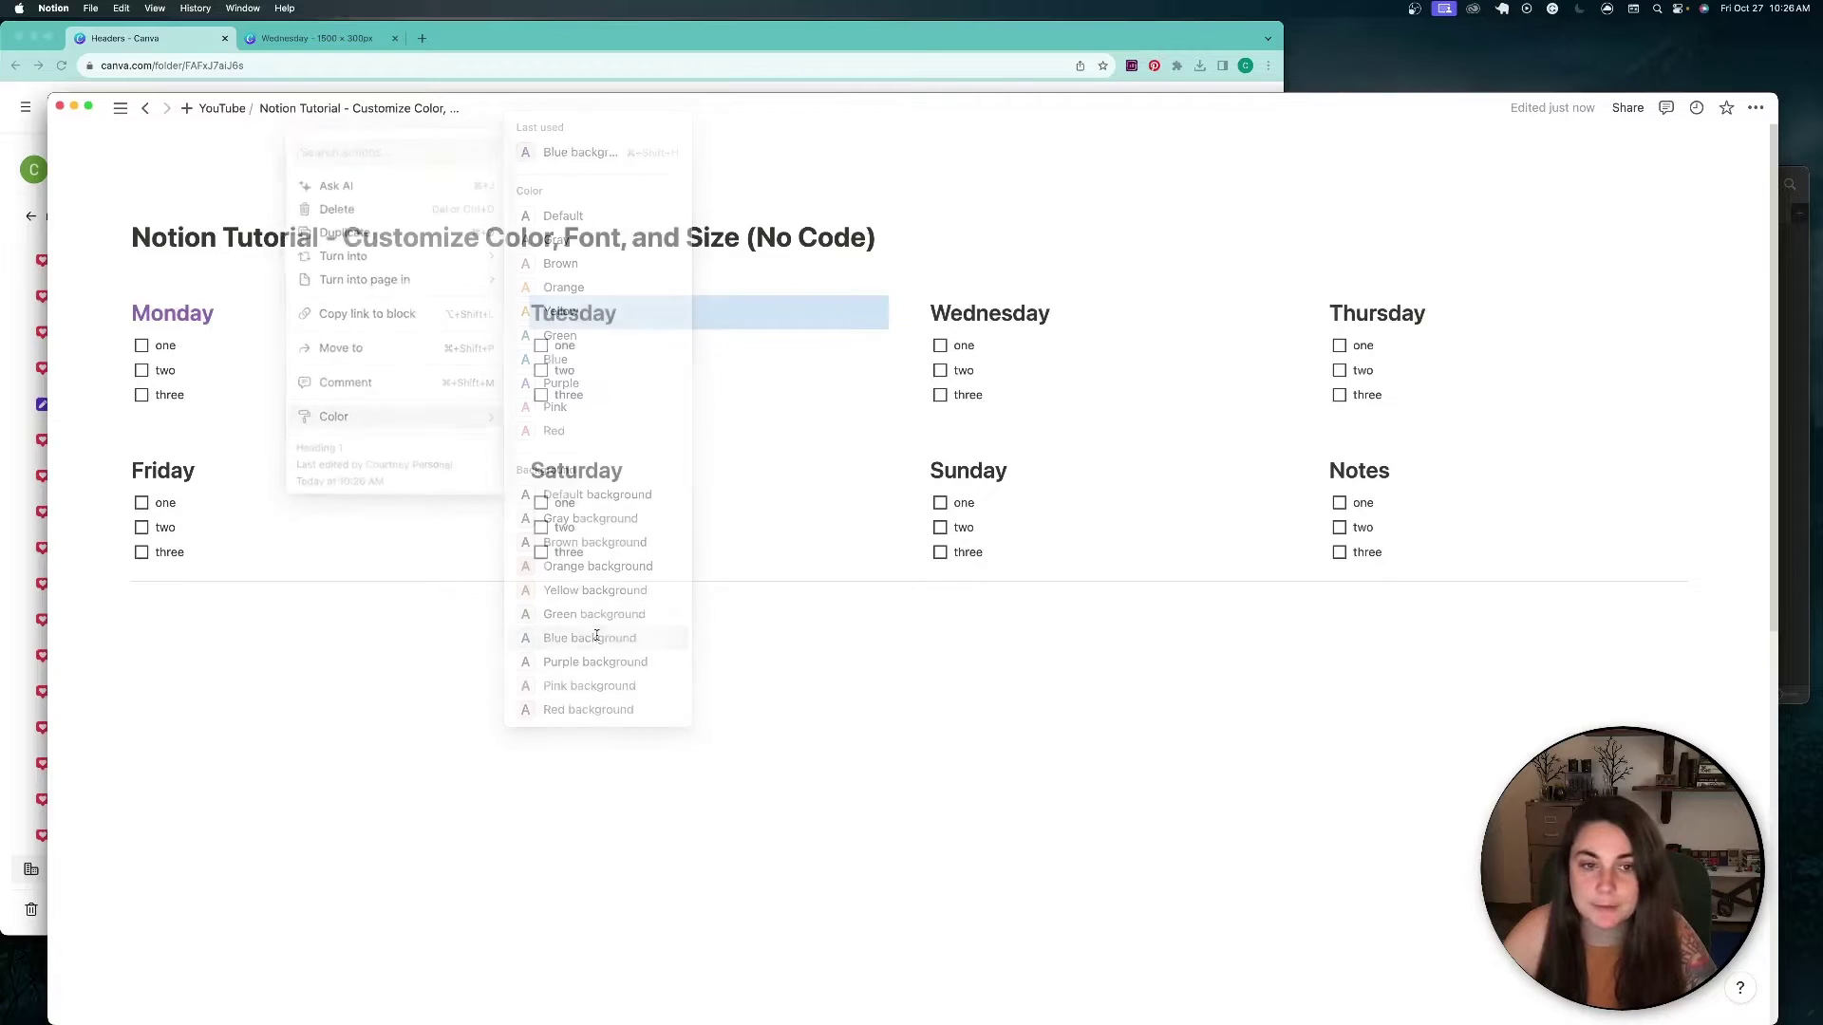
left_click(406, 372)
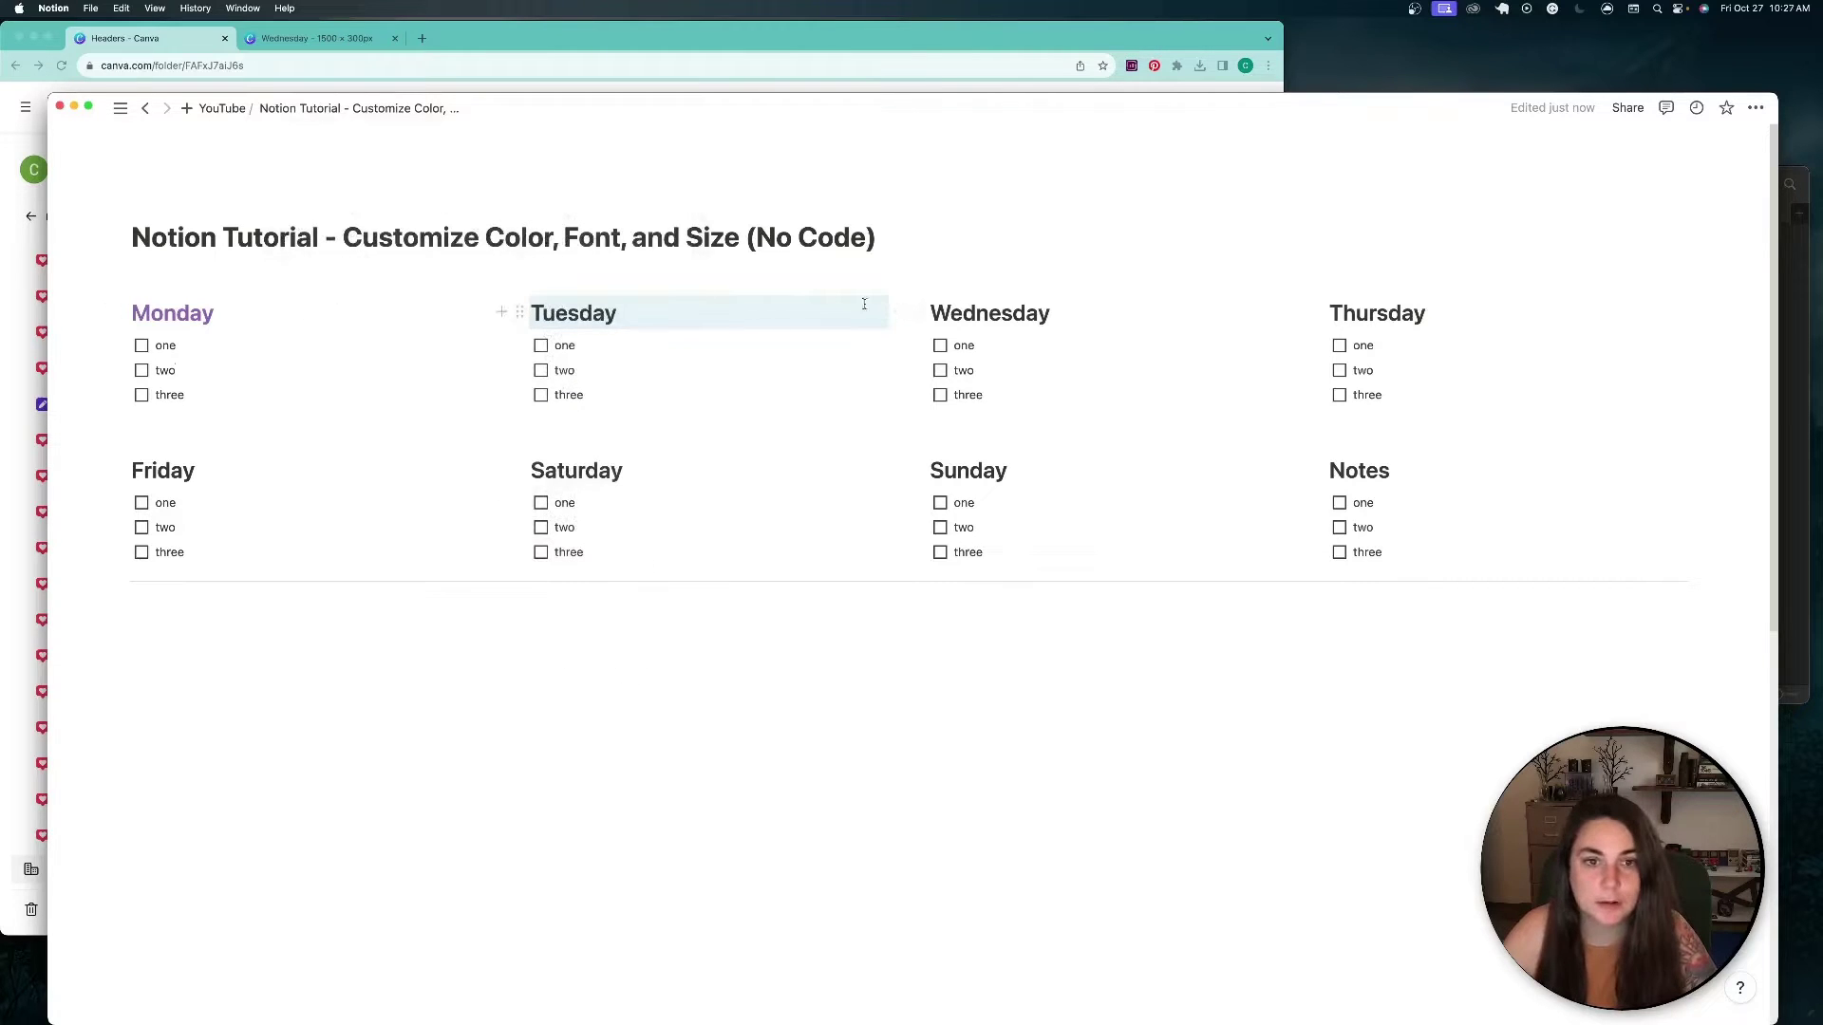
Step: Open the Wednesday heading's menu, dismiss it unchanged, and scroll down the page
left_click(918, 313)
mouse_move(848, 430)
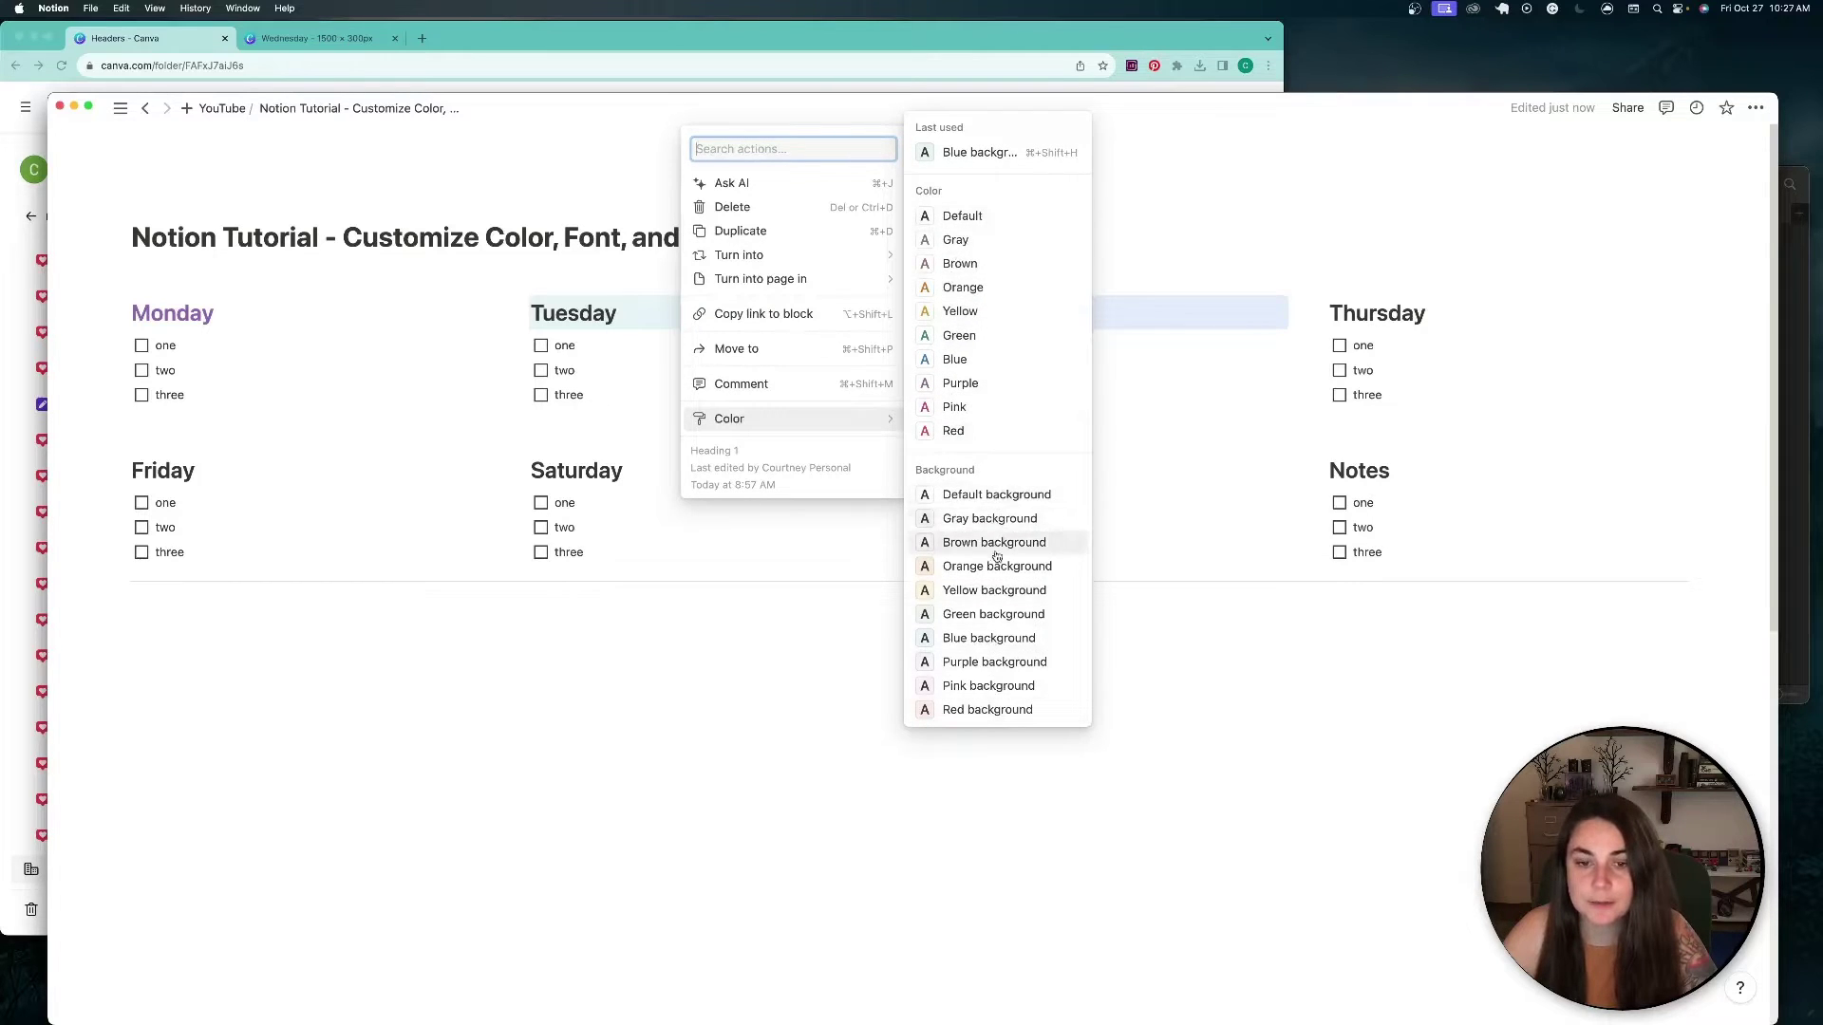
key("Escape")
scroll(671, 762, "down", 5)
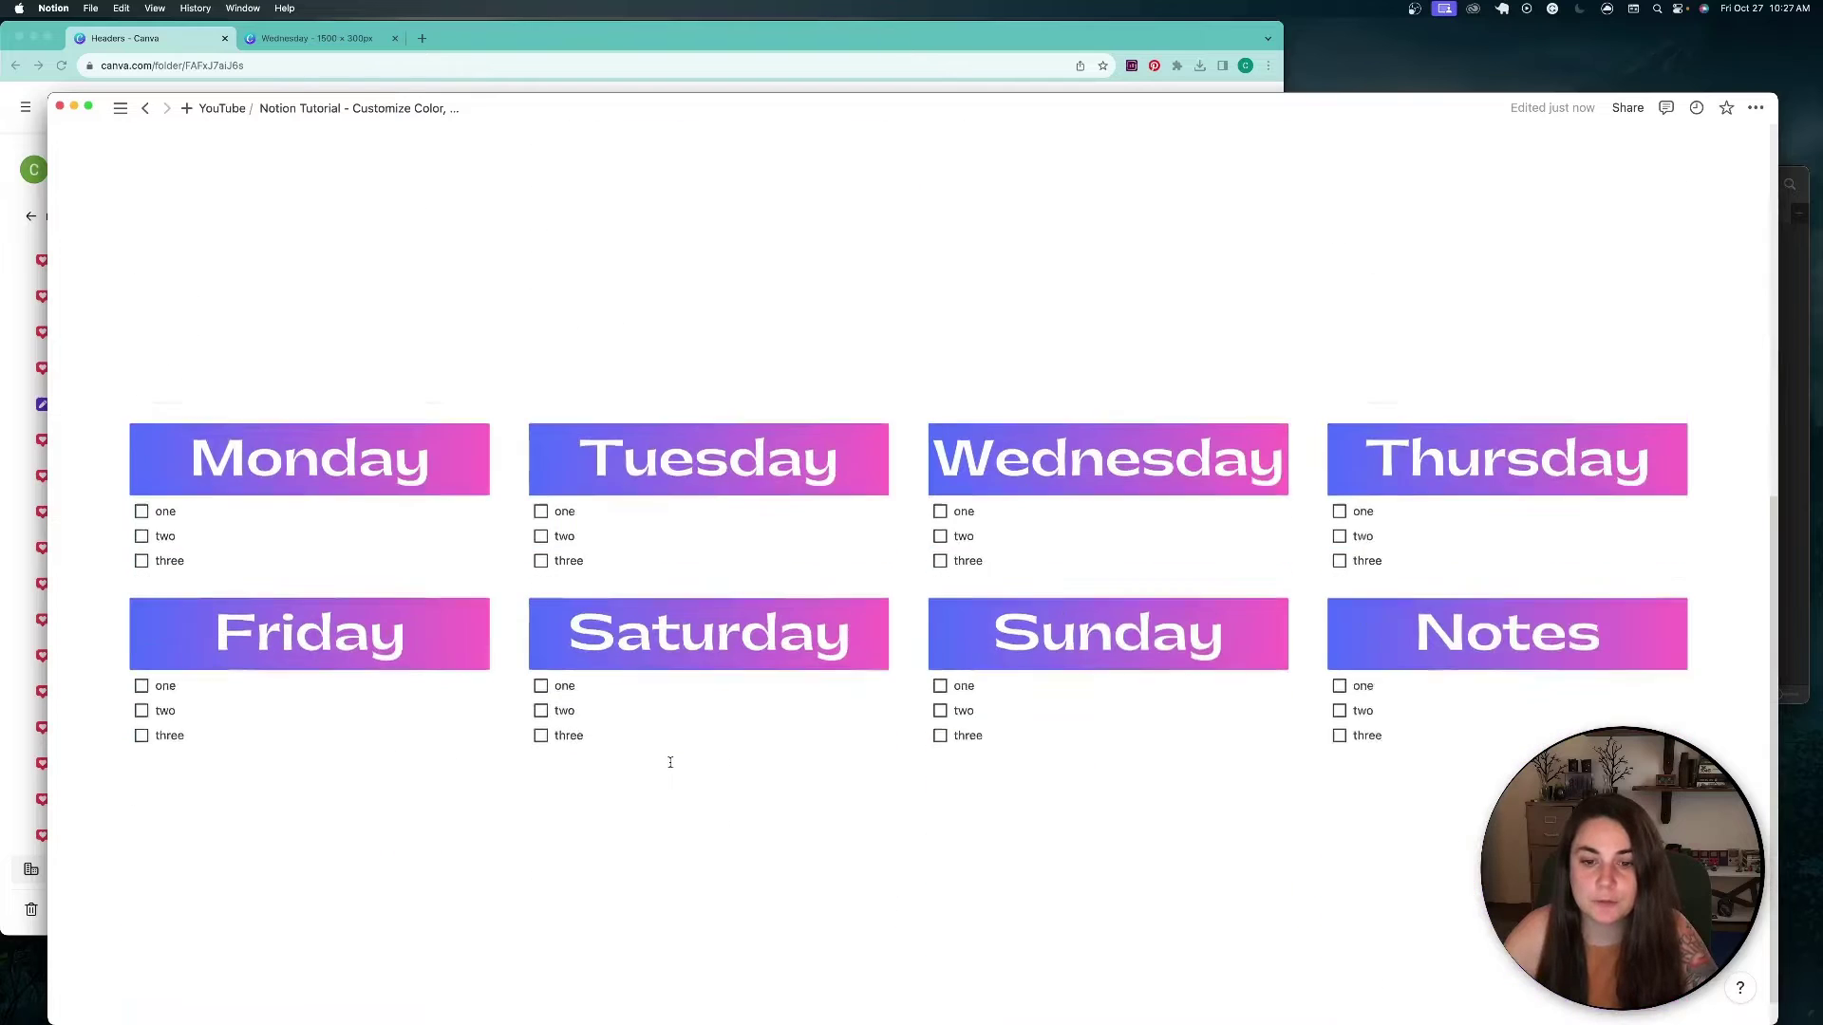
scroll(670, 762, "down", 1)
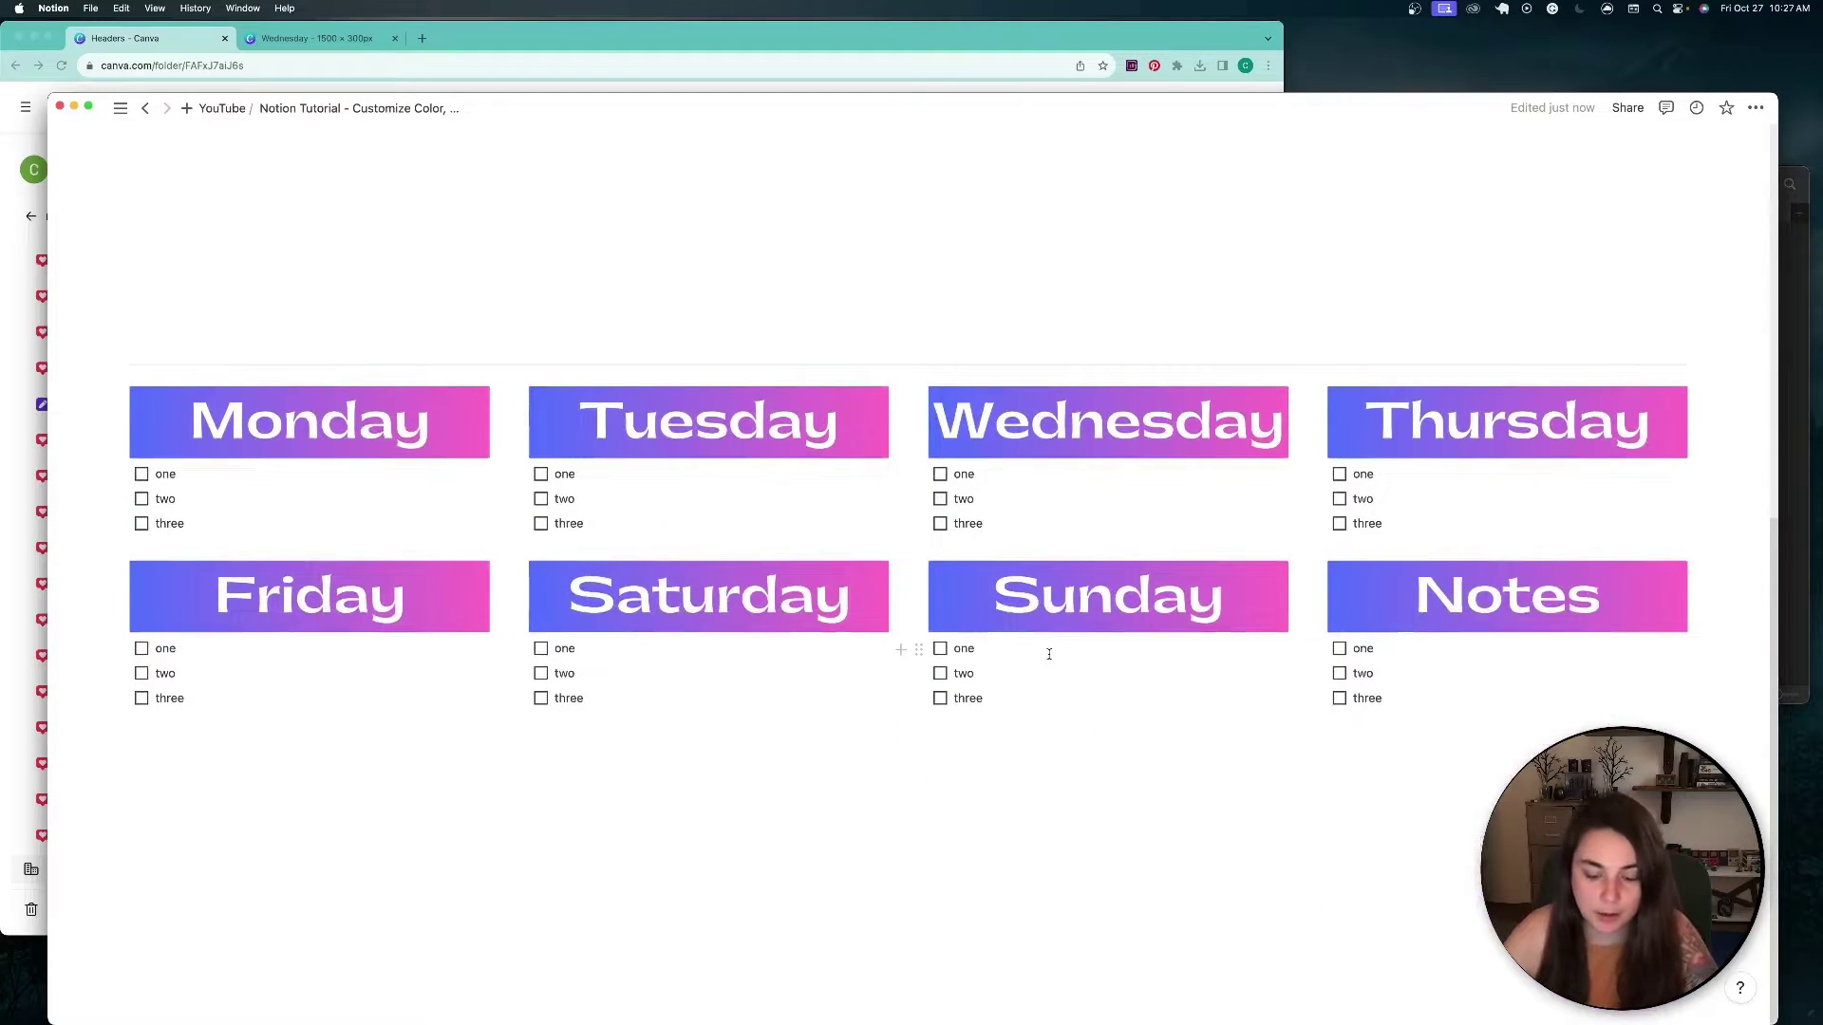
Step: From the Headers folder, create a blank Canva design with a custom 1500 × 300 px size
left_click(621, 39)
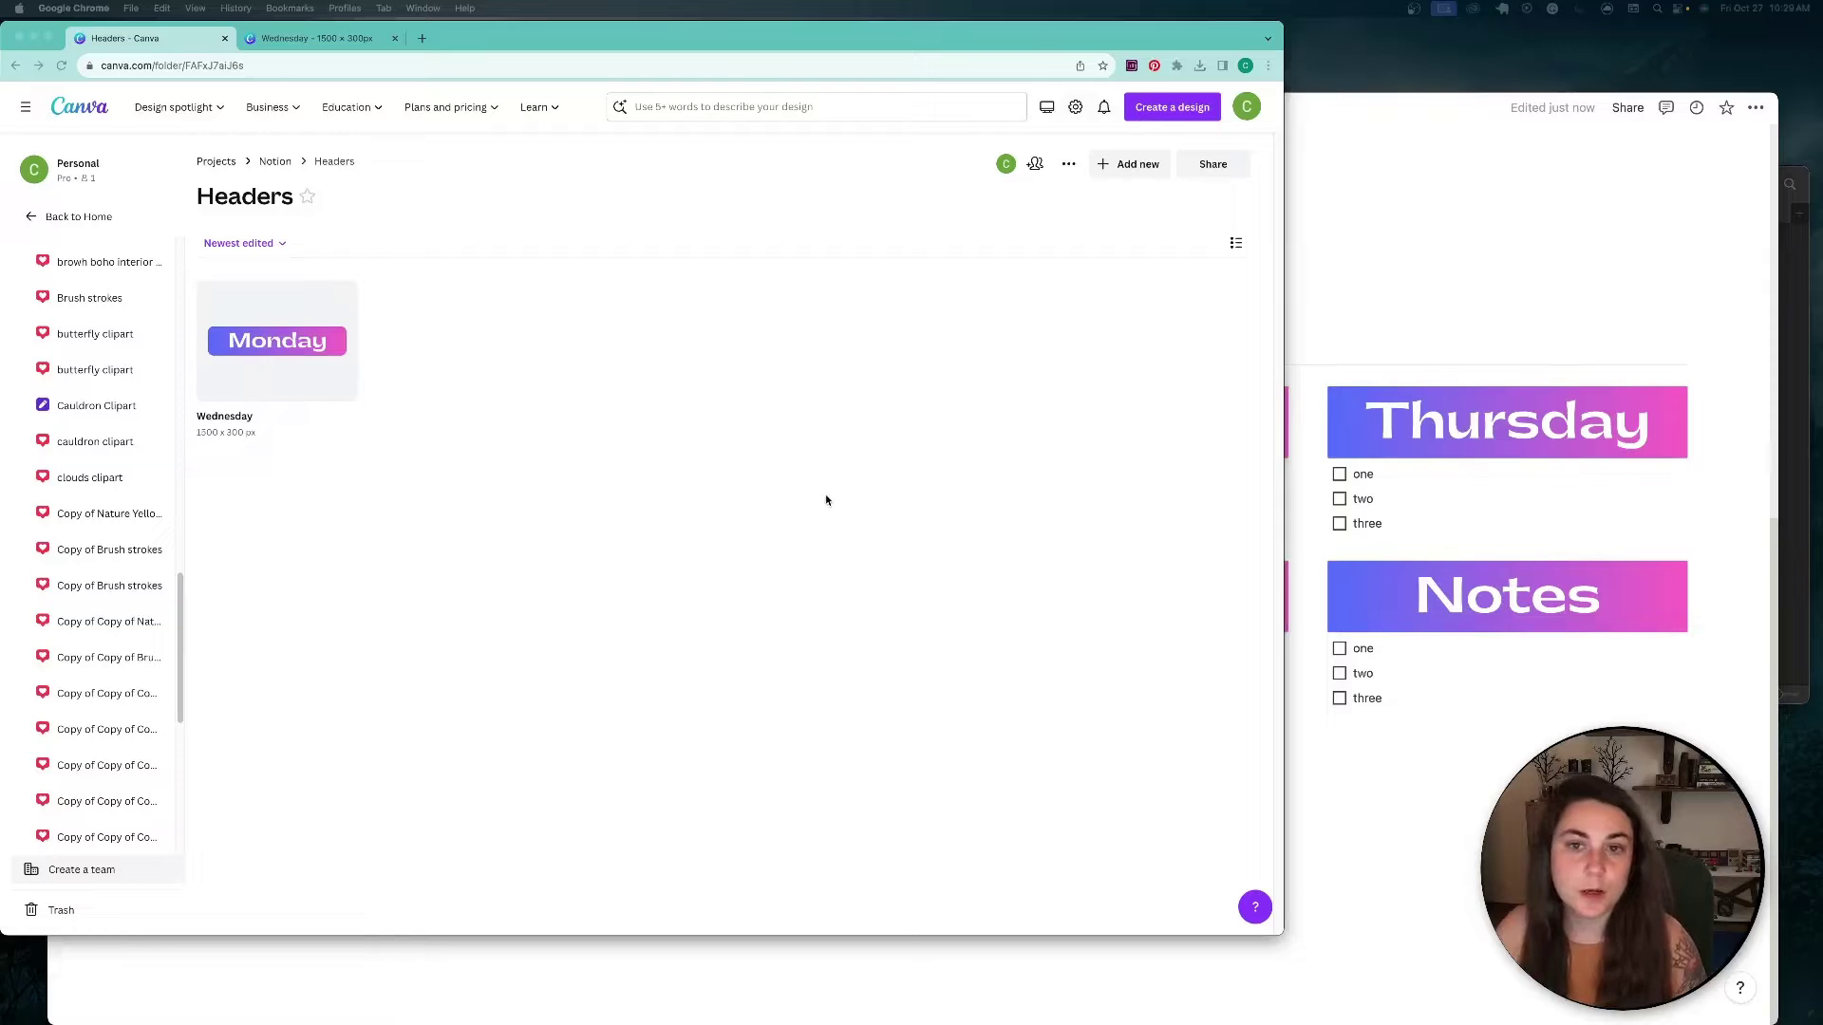
left_click(1160, 112)
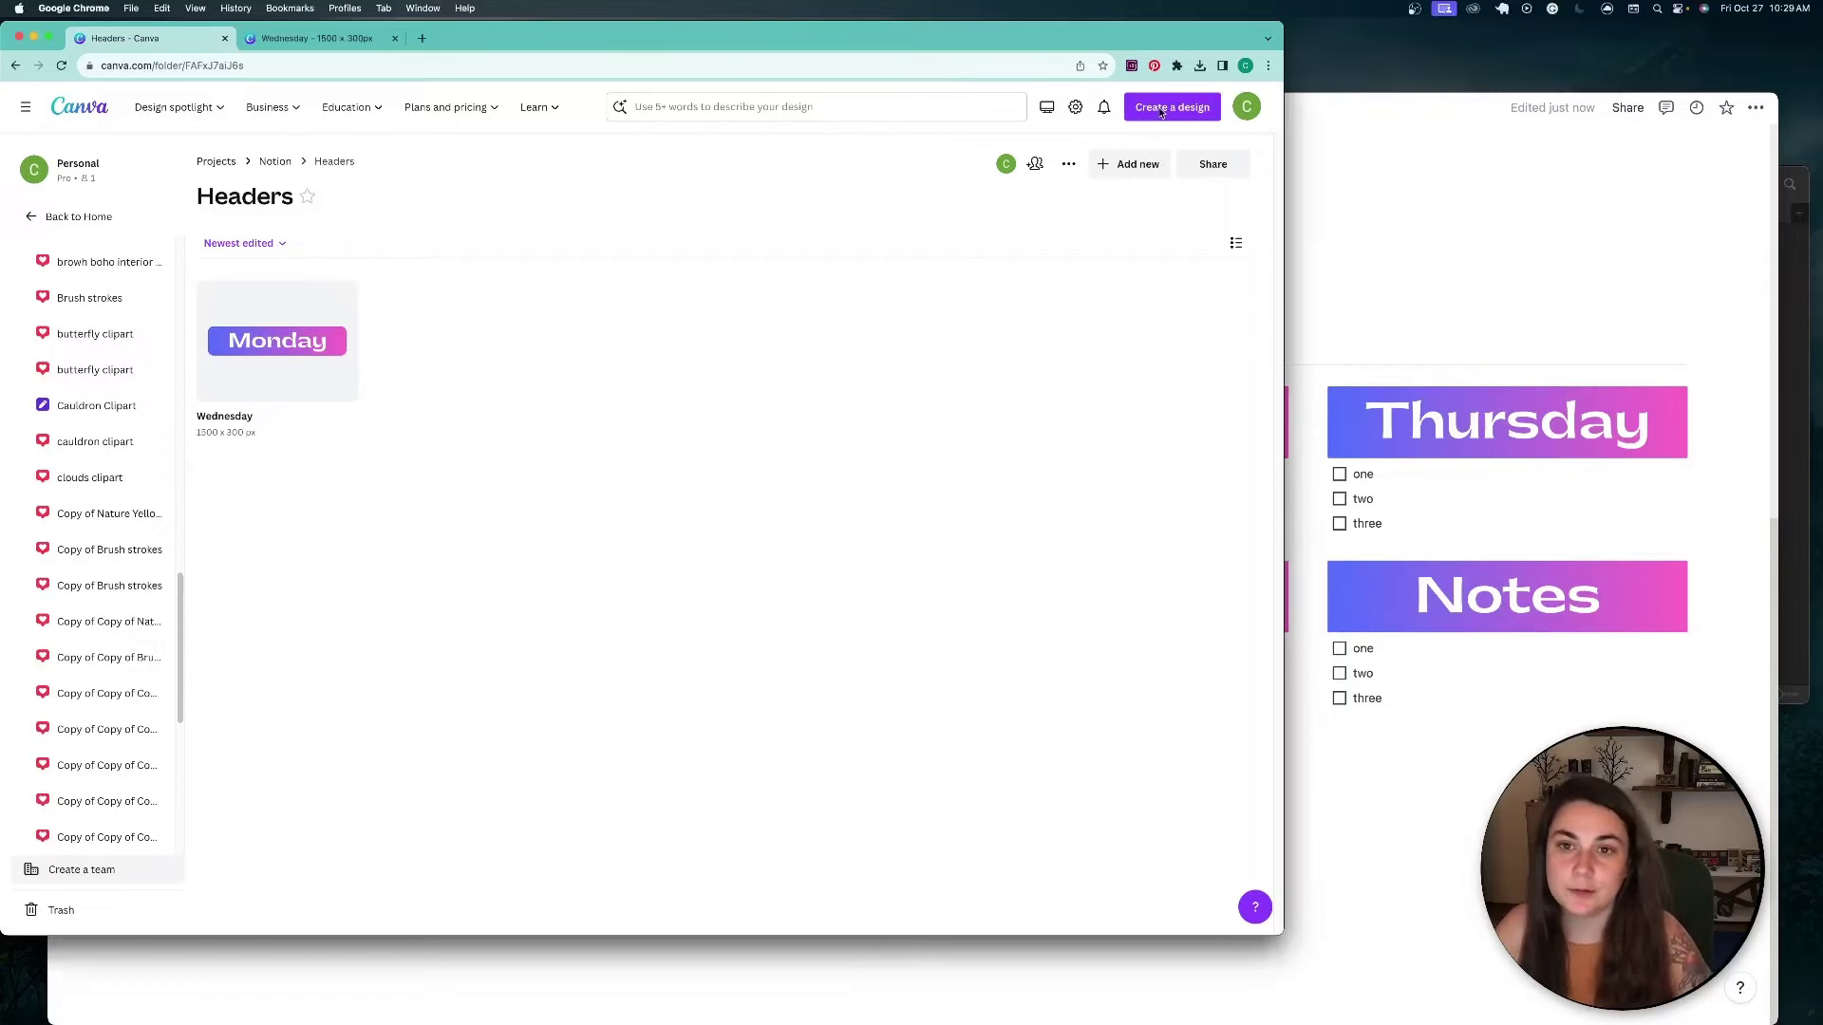
left_click(1160, 112)
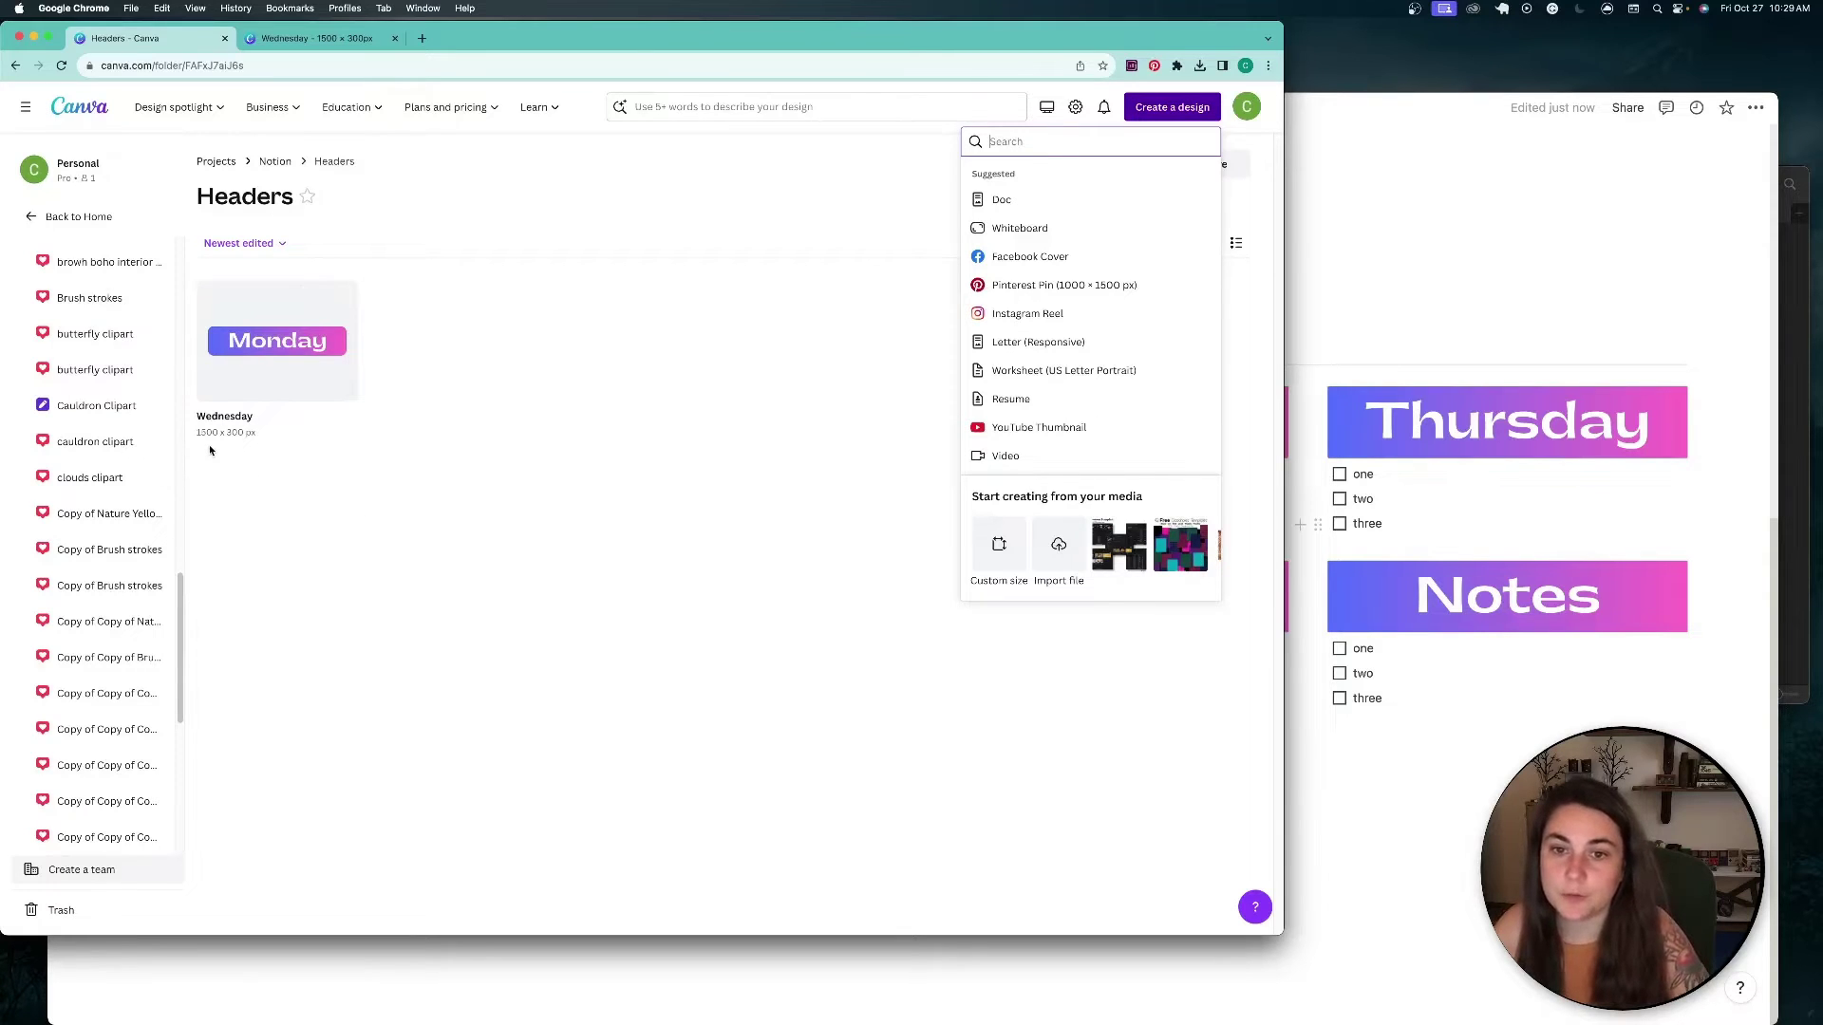
left_click(999, 549)
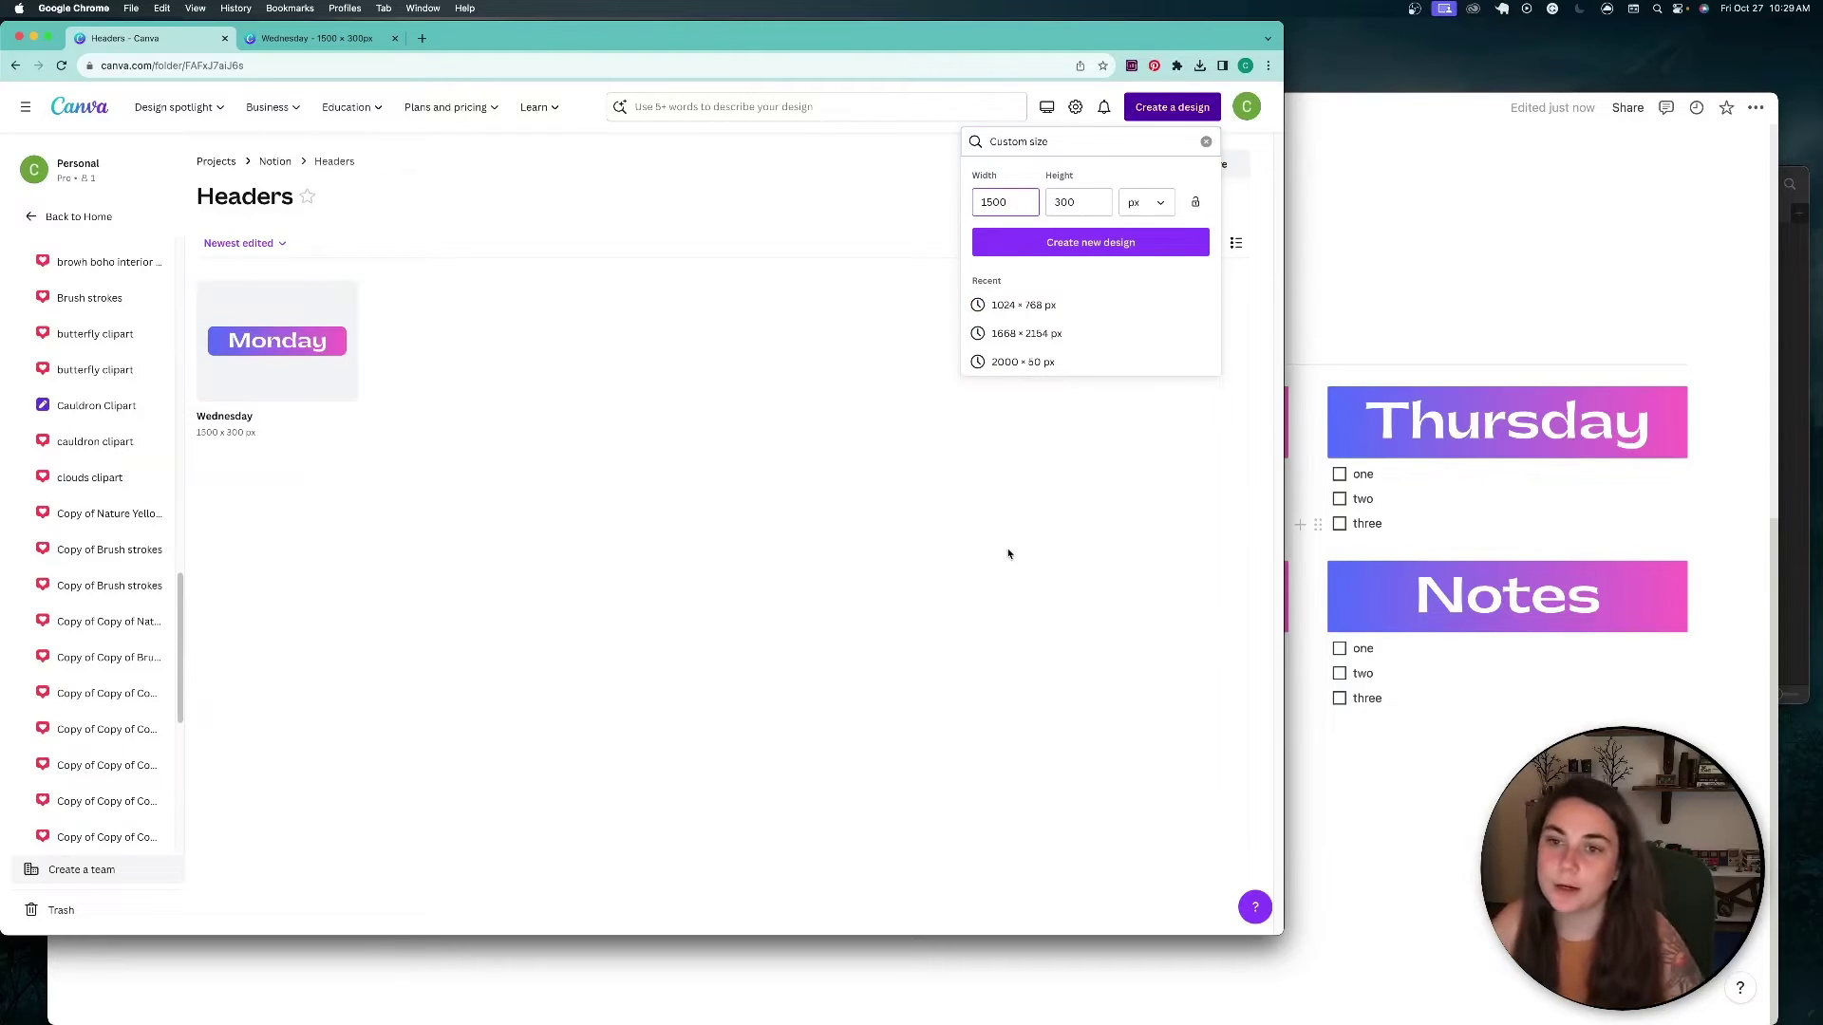
left_click(1074, 243)
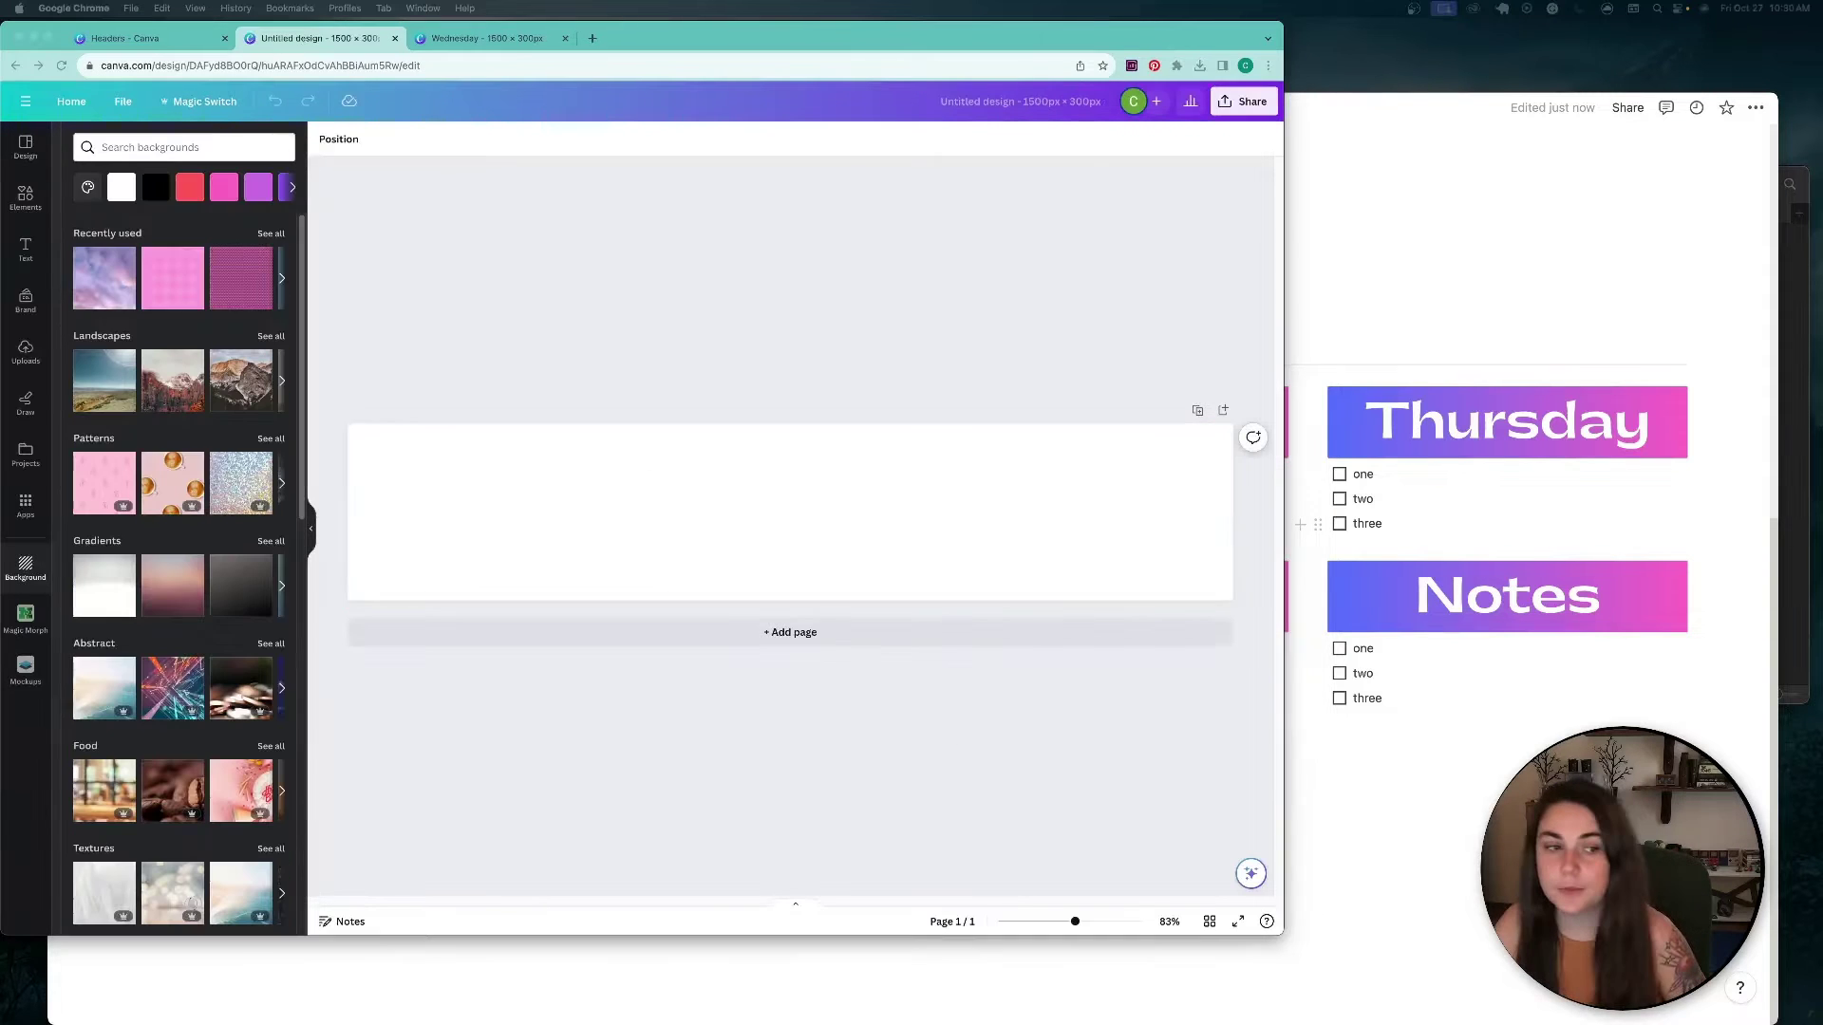
Step: Fill the banner background with the blue-to-pink gradient, replacing a first red fill
left_click(26, 576)
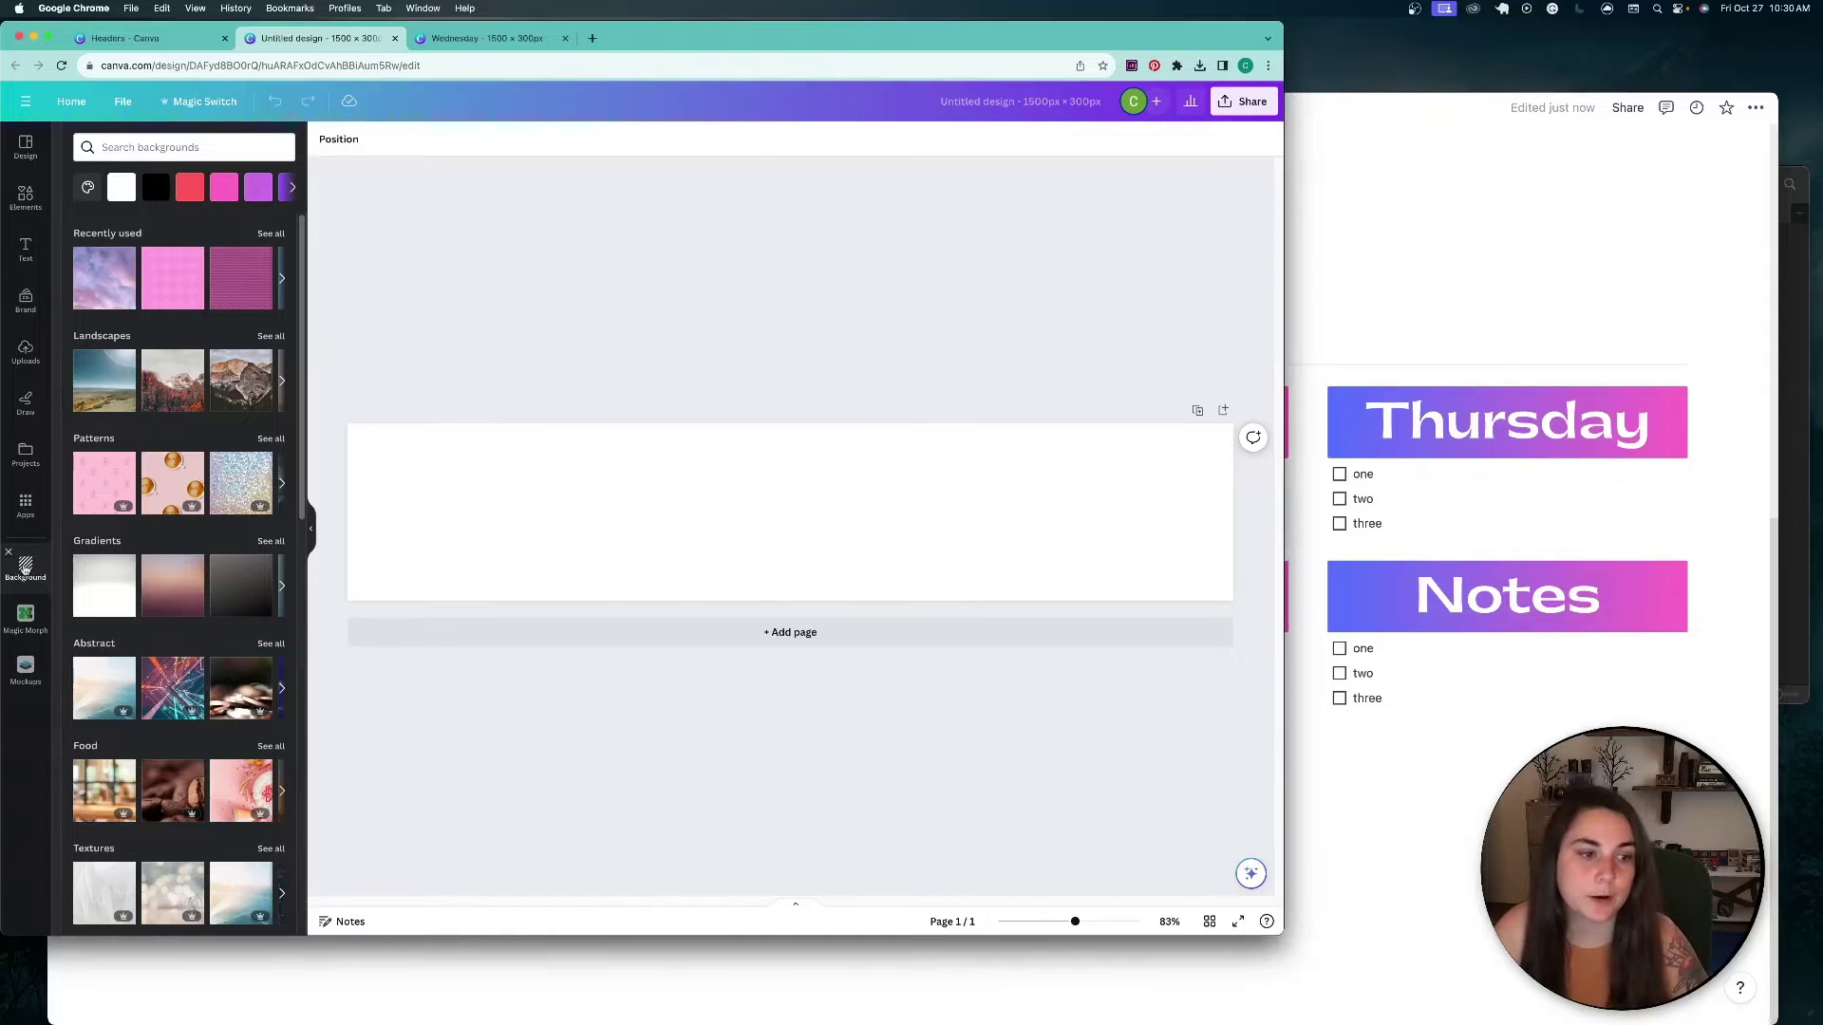
left_click(193, 189)
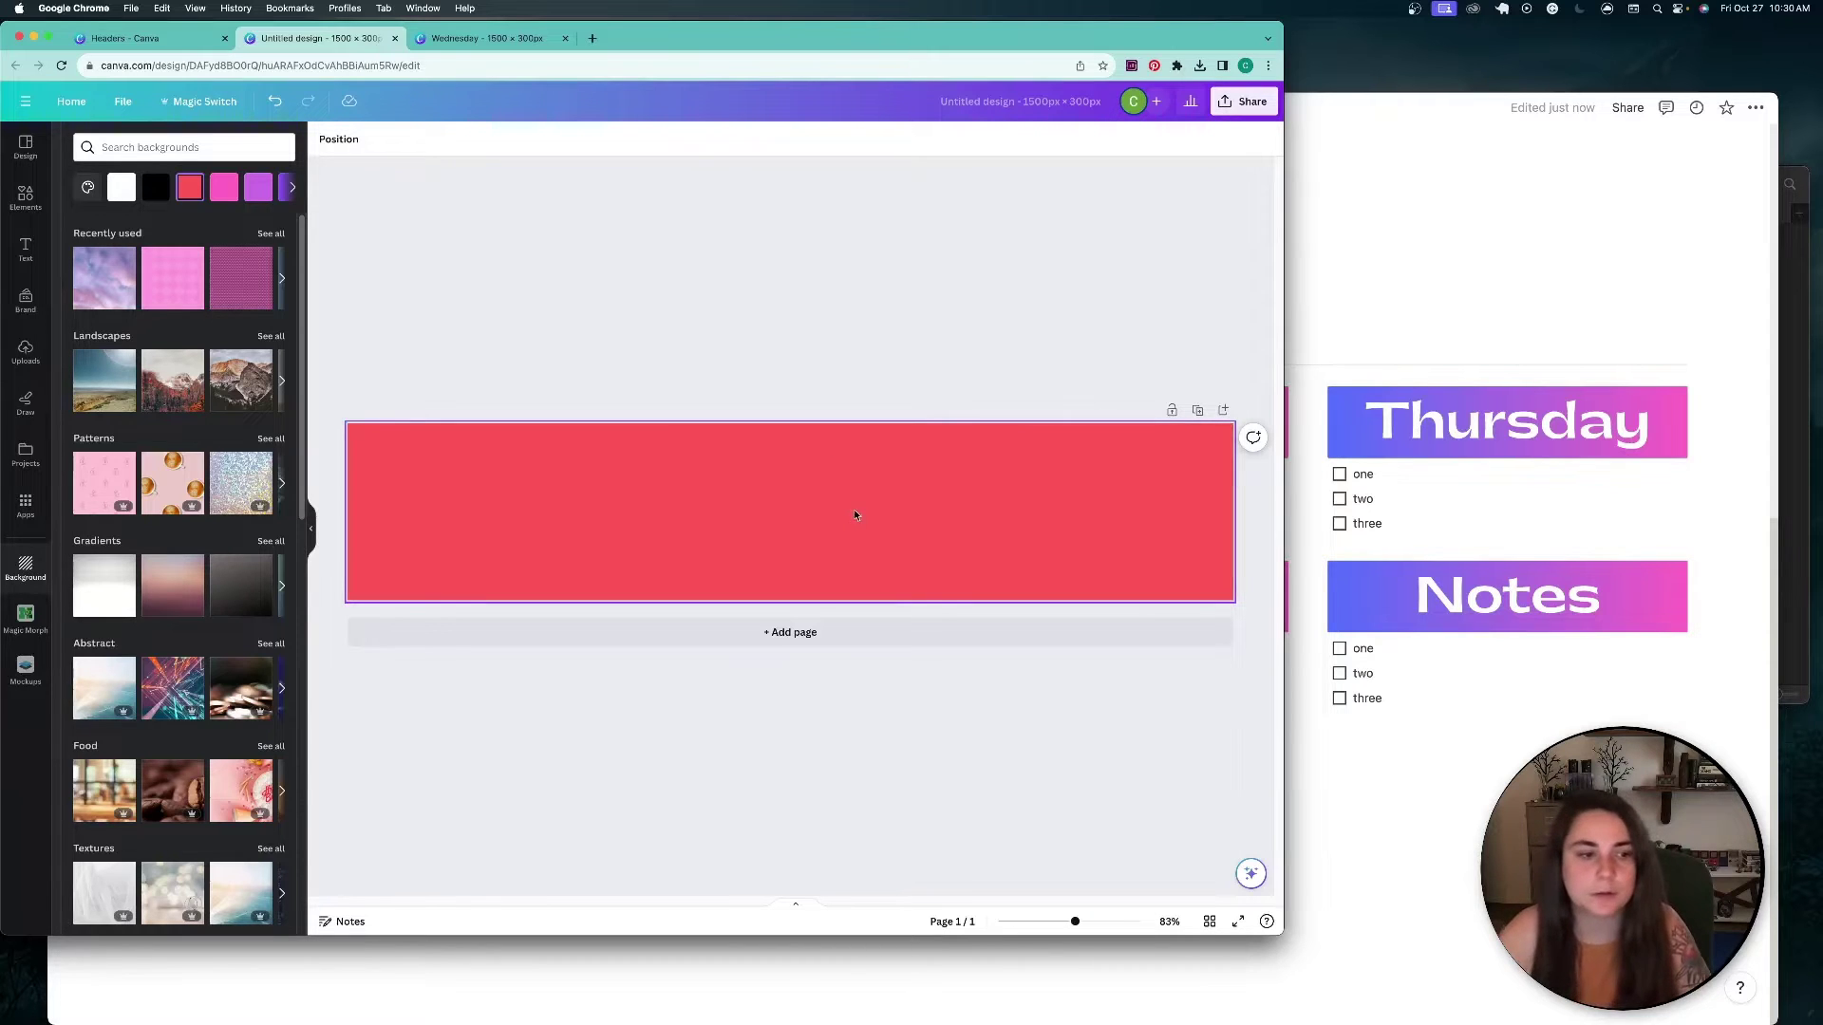
scroll(262, 784, "down", 7)
scroll(251, 775, "up", 7)
left_click(87, 187)
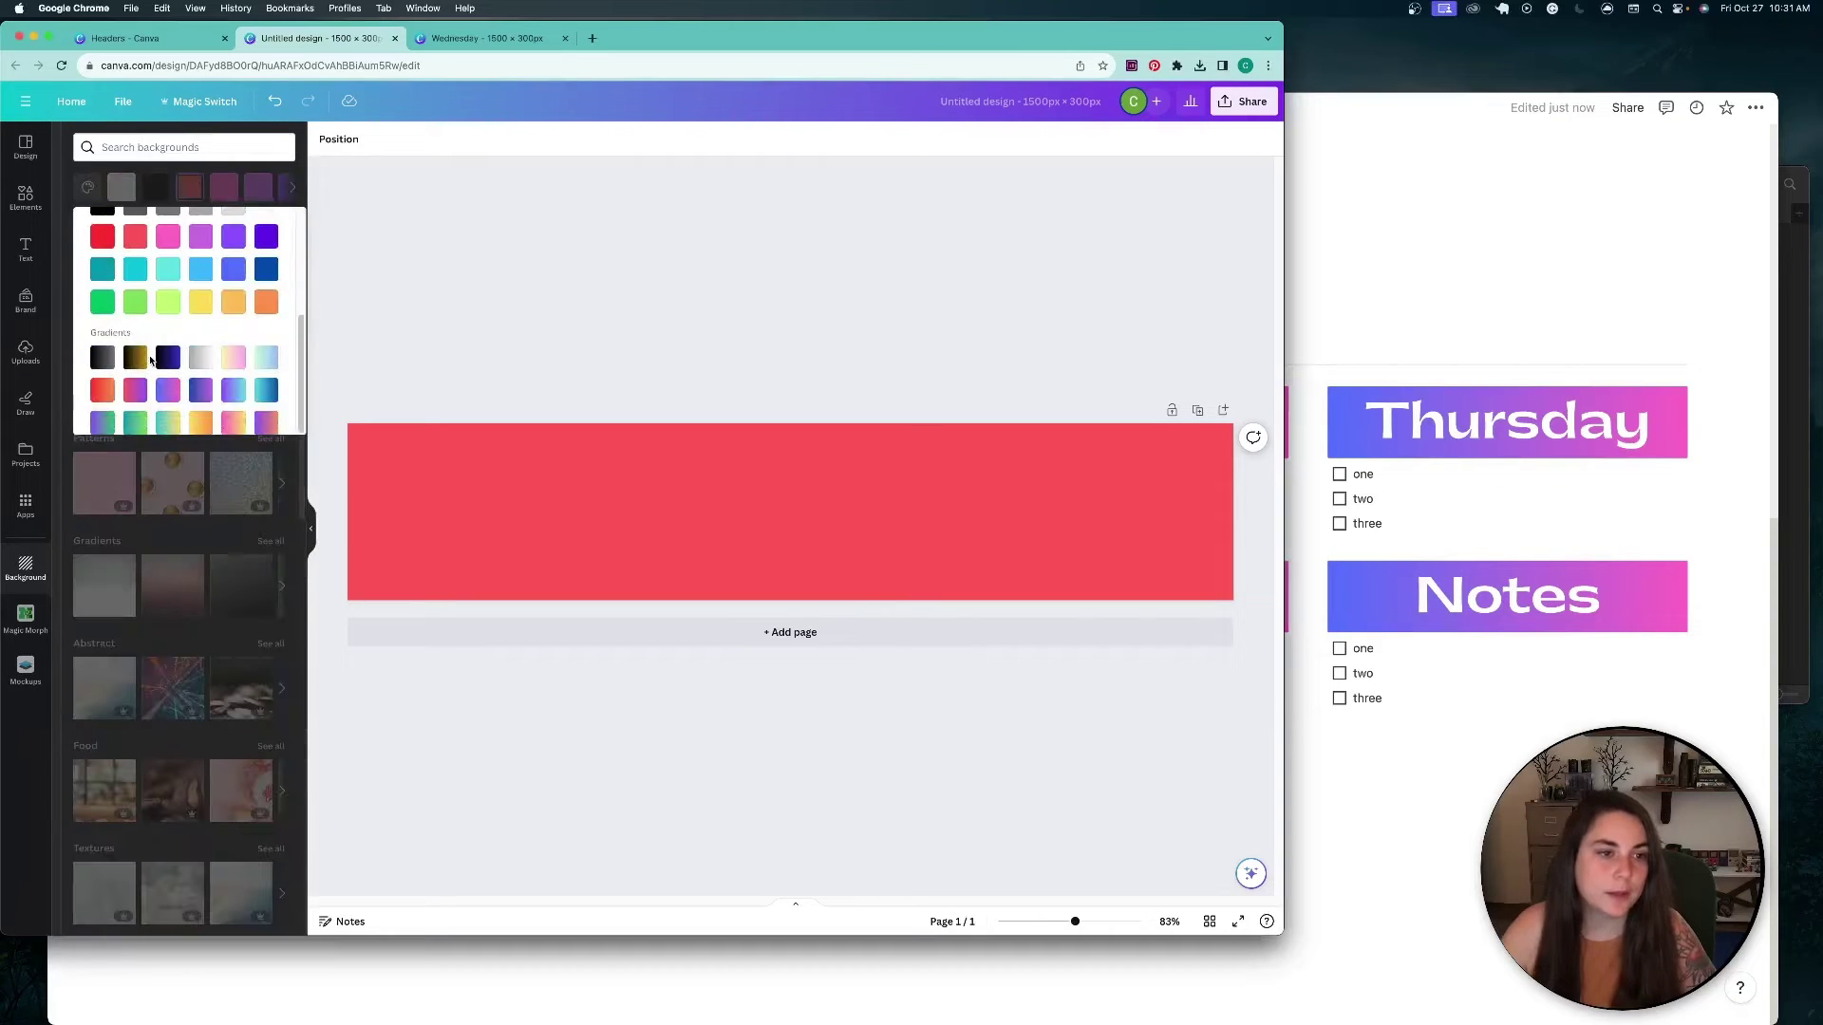
scroll(150, 359, "up", 4)
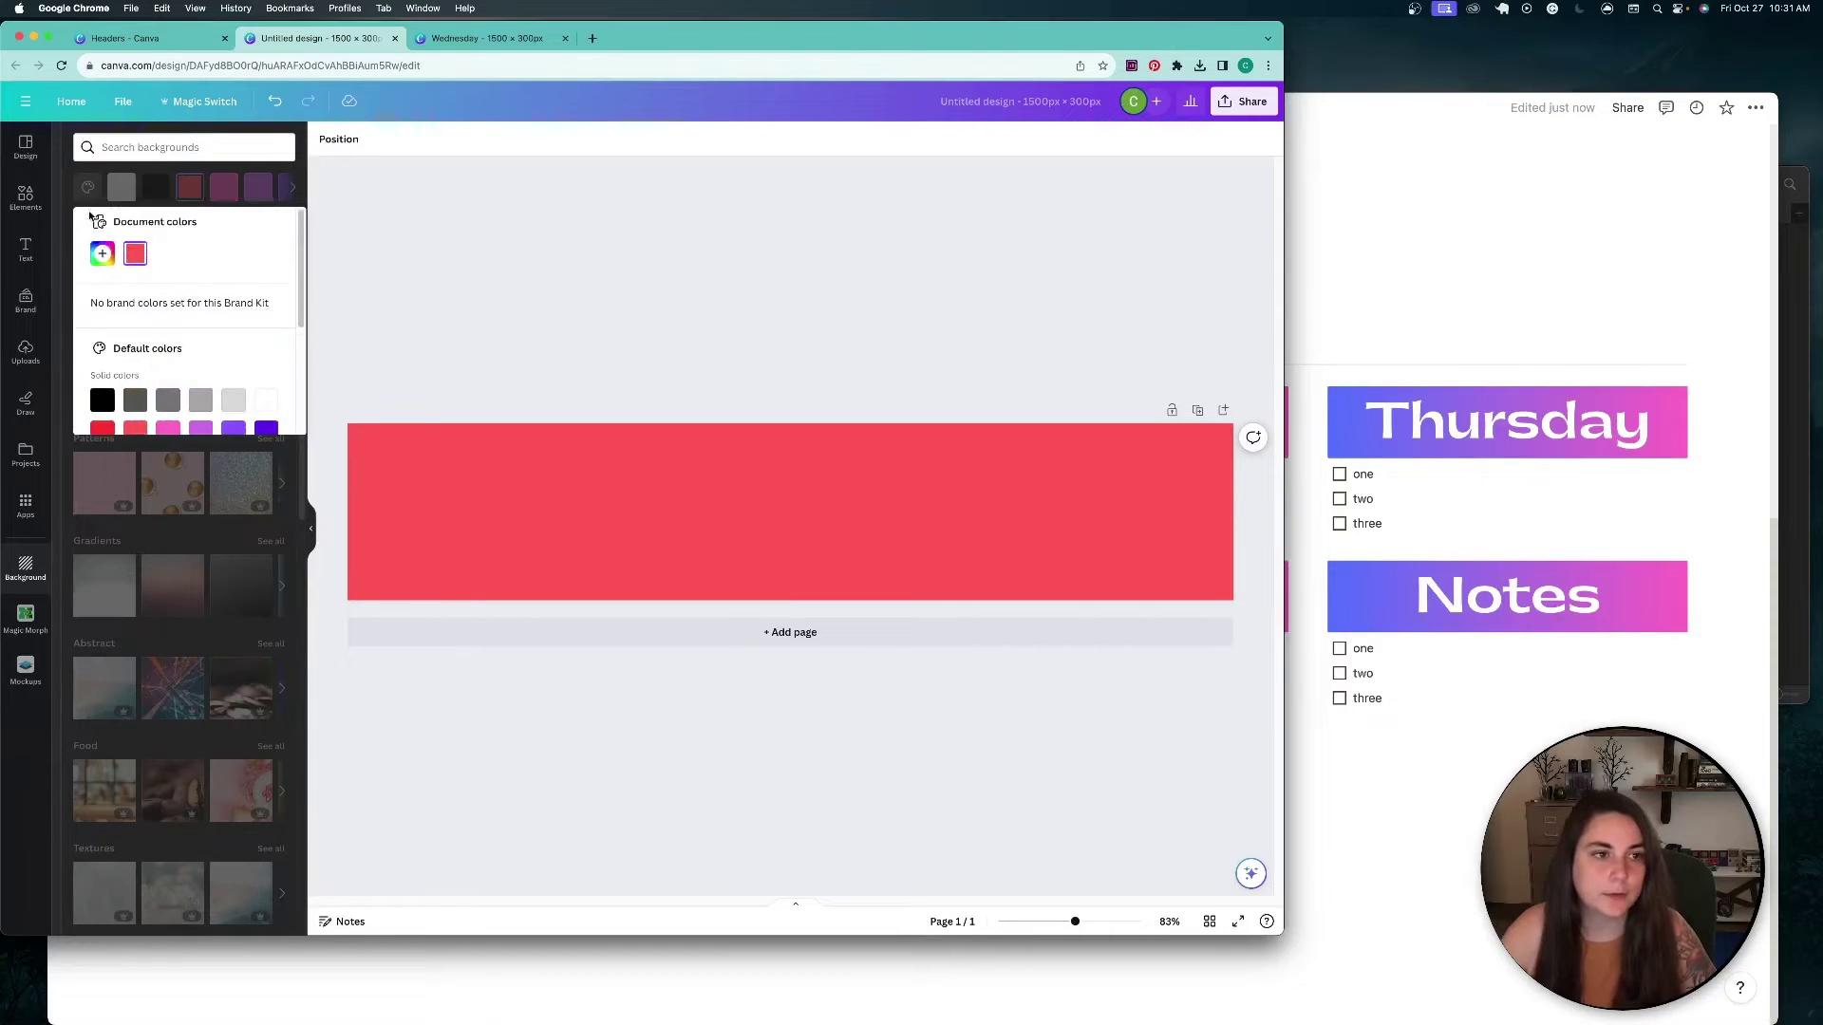
scroll(145, 399, "down", 5)
left_click(135, 379)
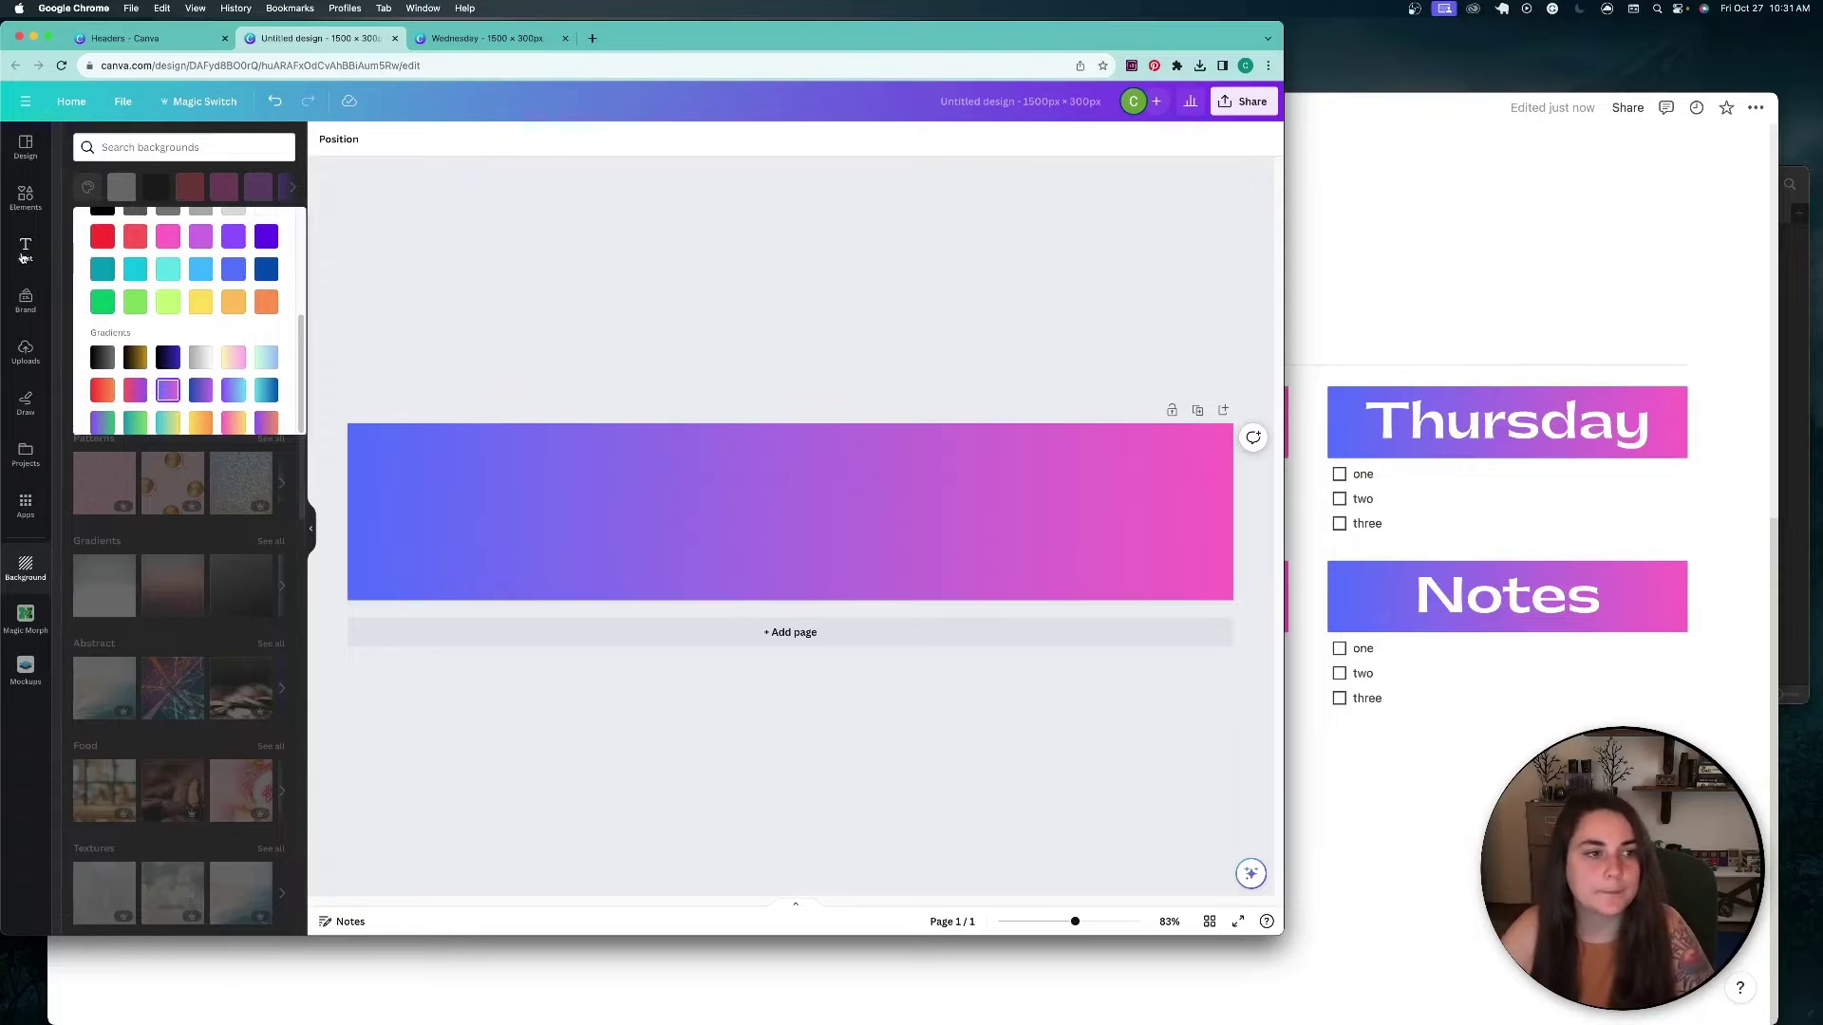
left_click(25, 249)
Step: Add a heading text box, enlarge it and change its text to 'Wednesday'
left_click(154, 316)
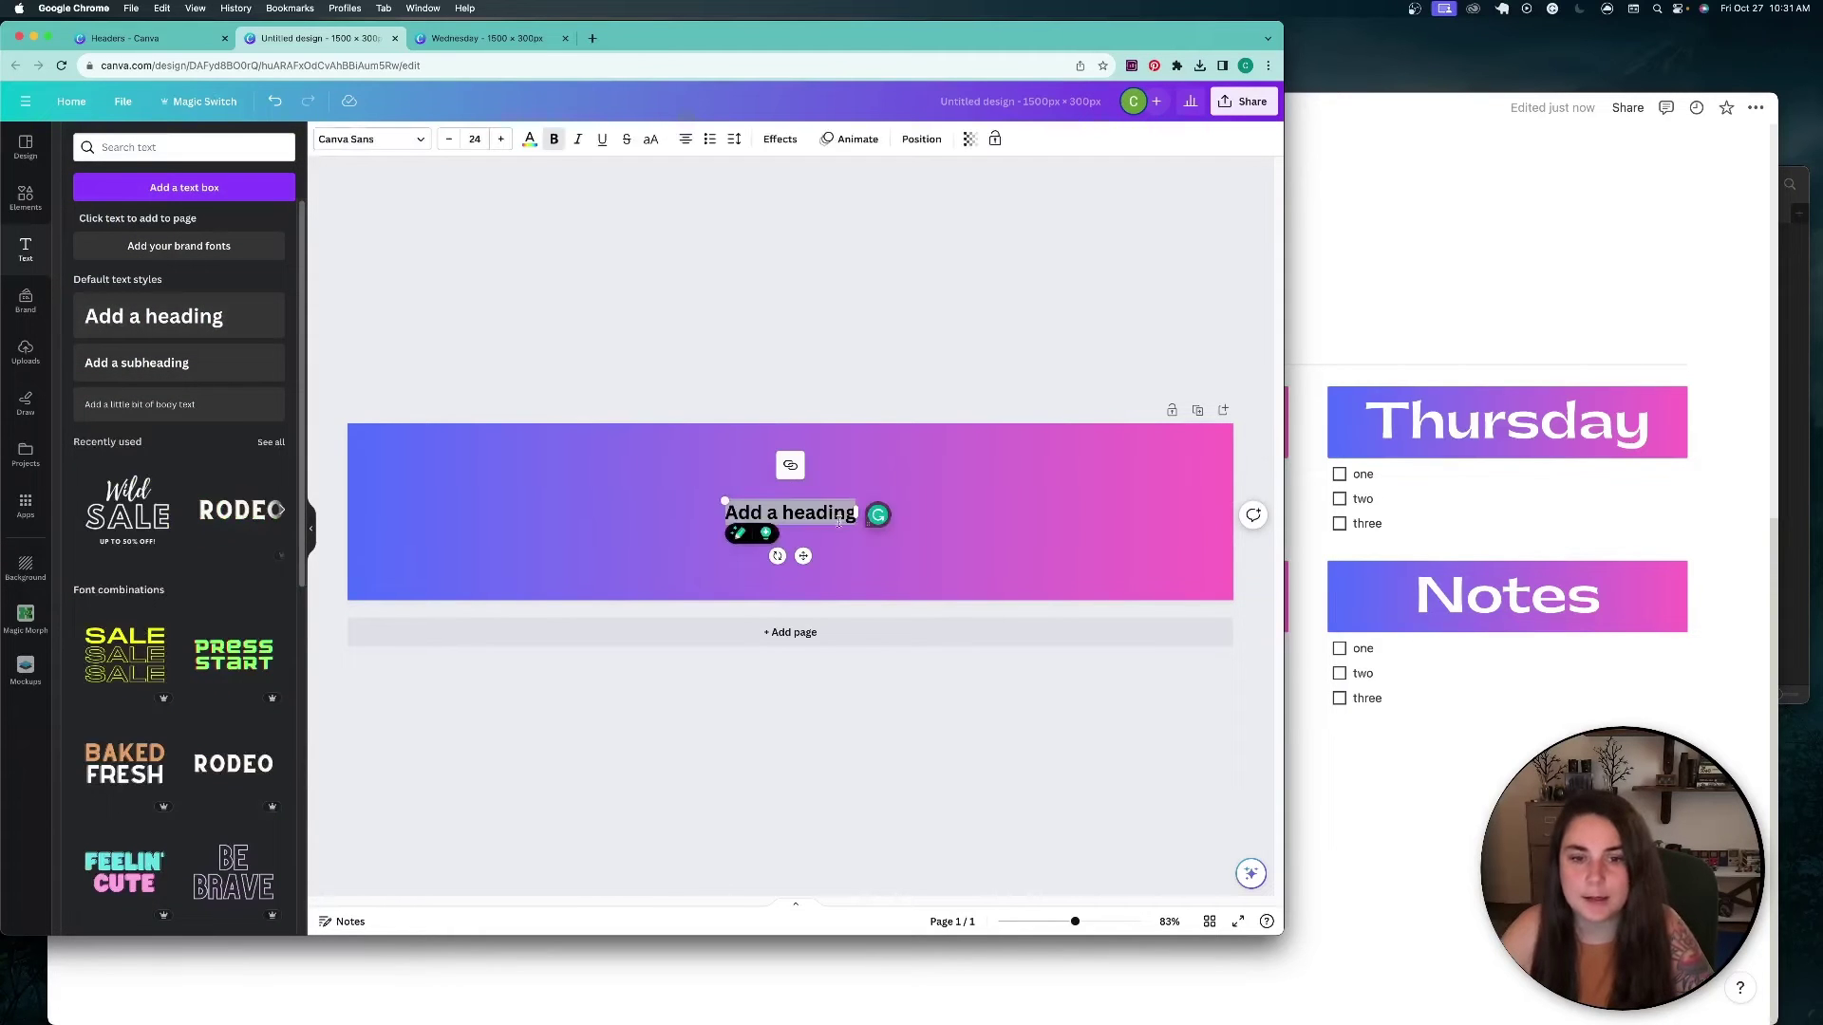
left_click_drag(721, 499, 354, 438)
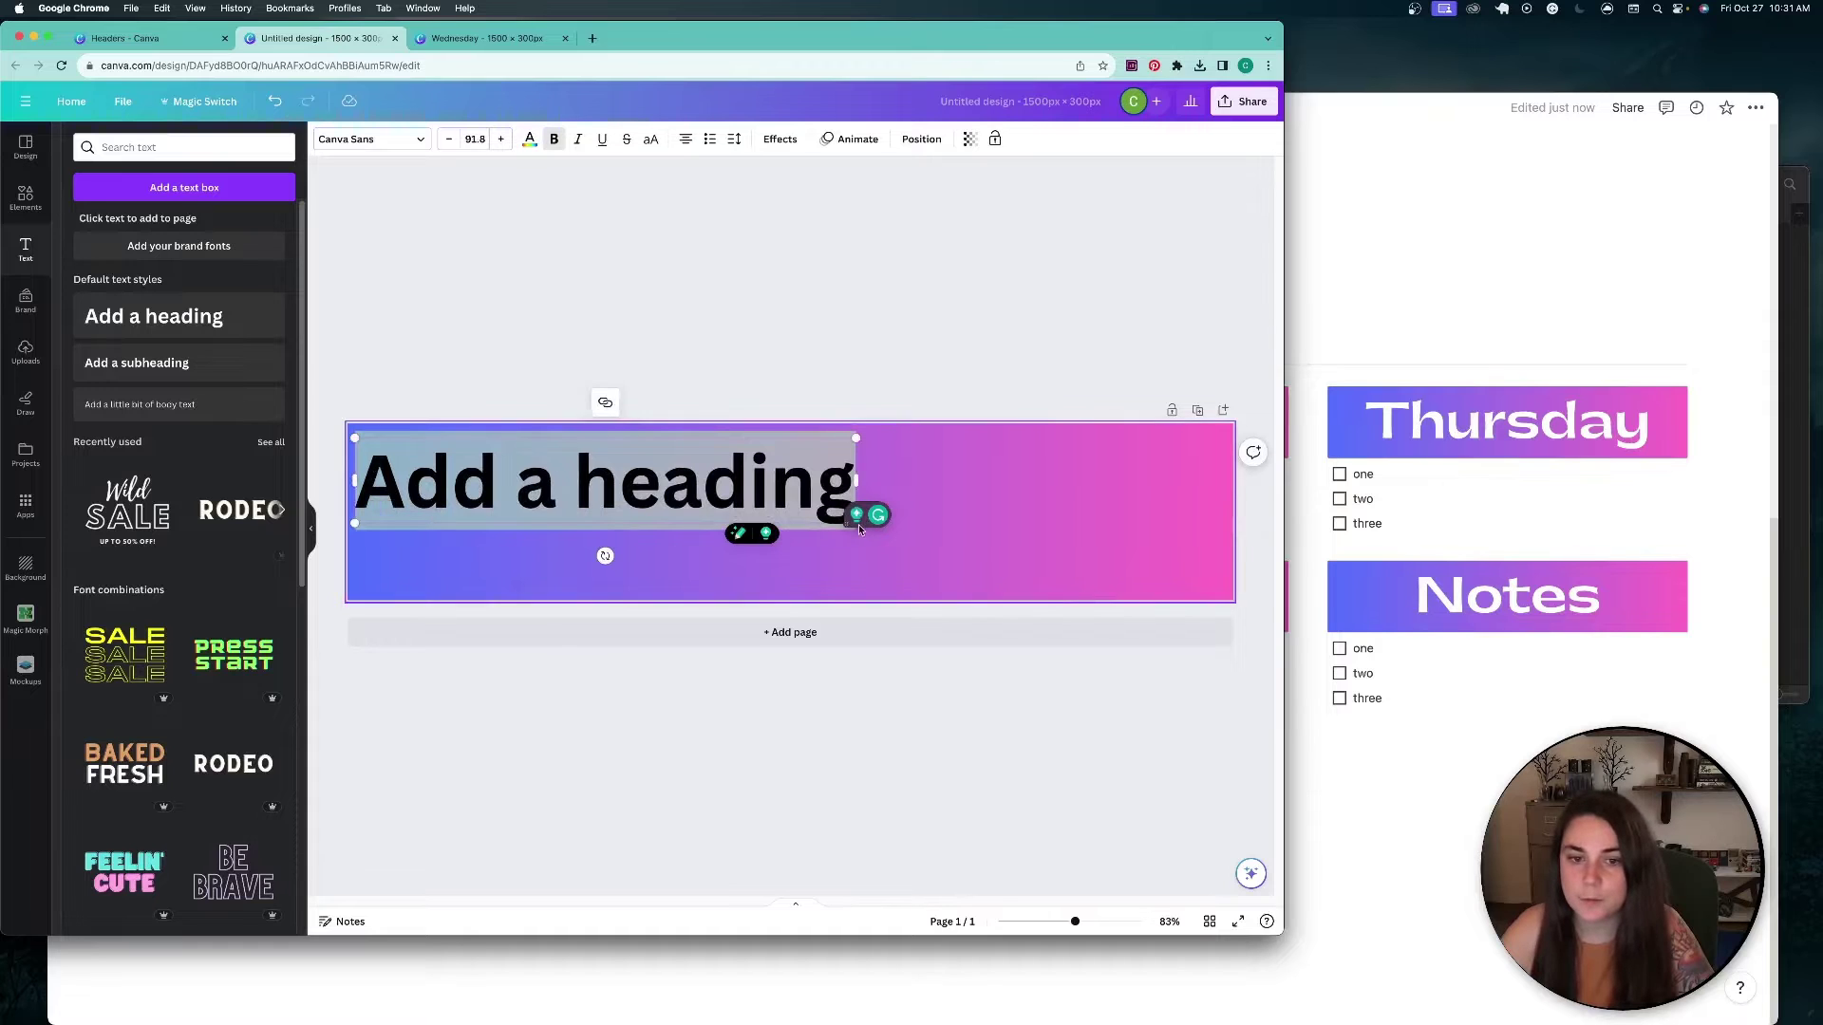
left_click_drag(857, 439, 1120, 388)
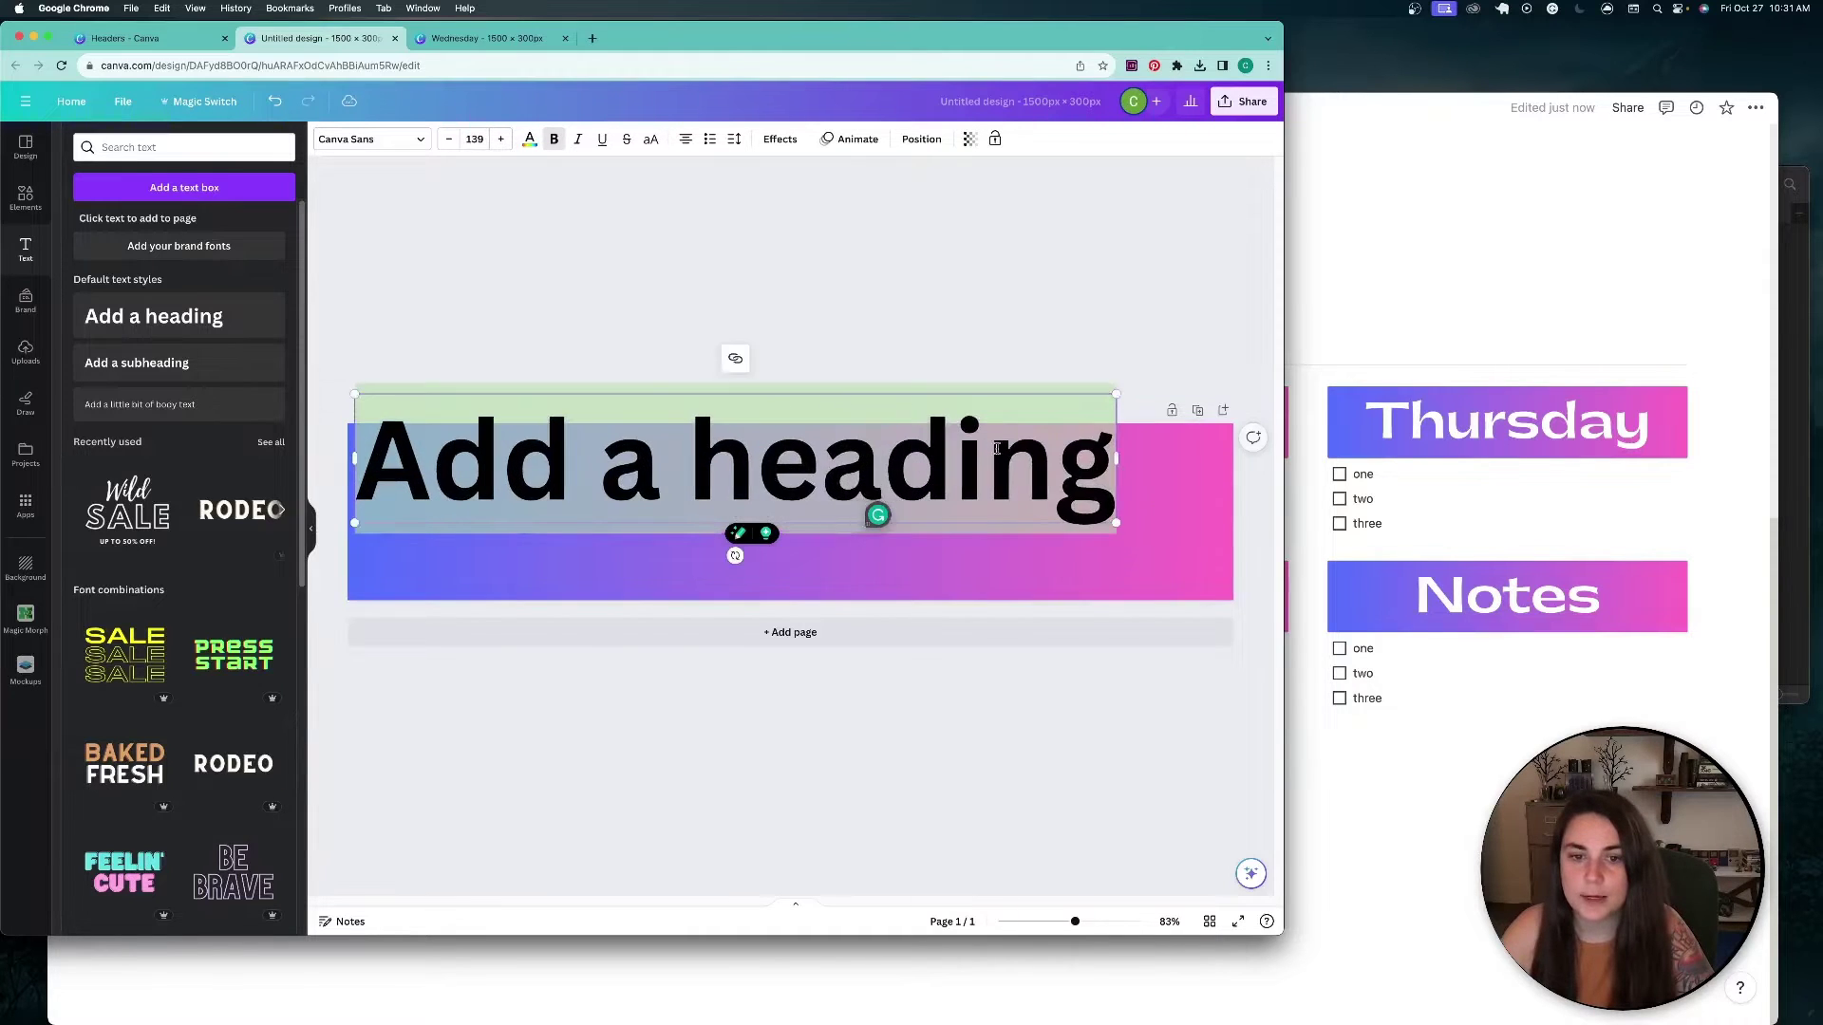
left_click(976, 456)
left_click(949, 415)
left_click_drag(949, 417, 992, 462)
double_click(959, 510)
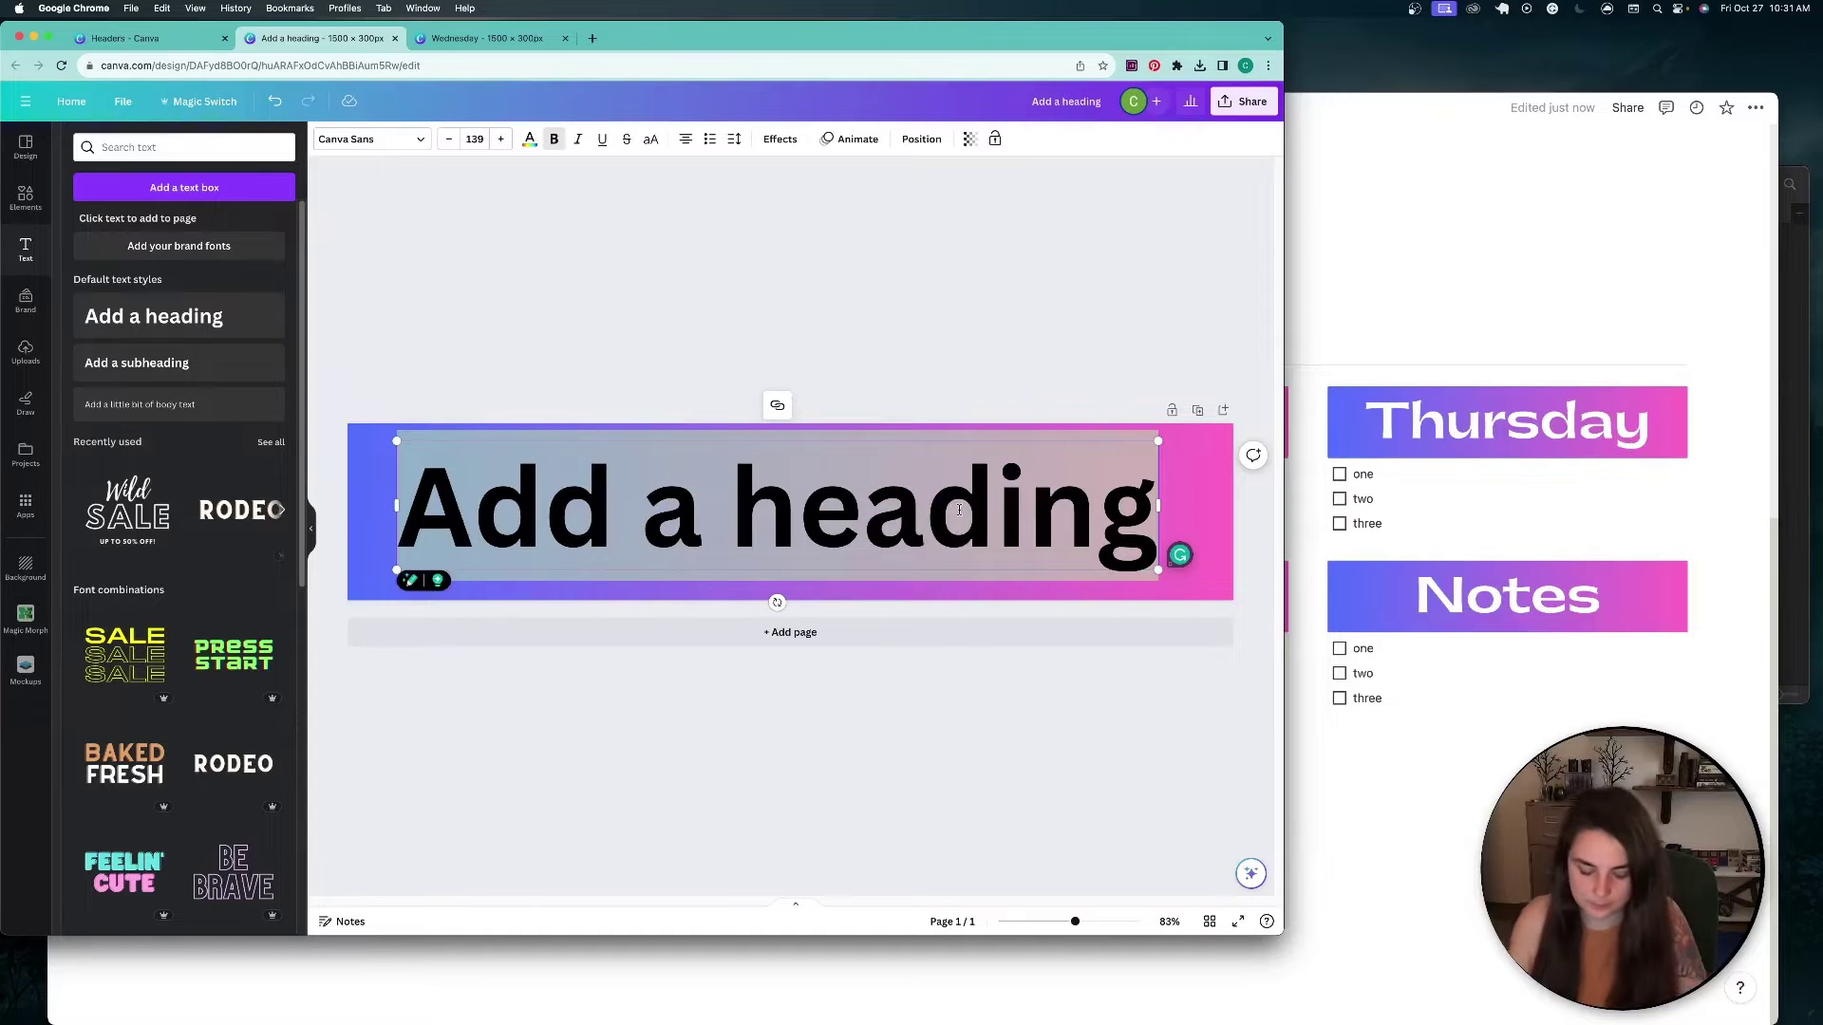
type("Wednesday")
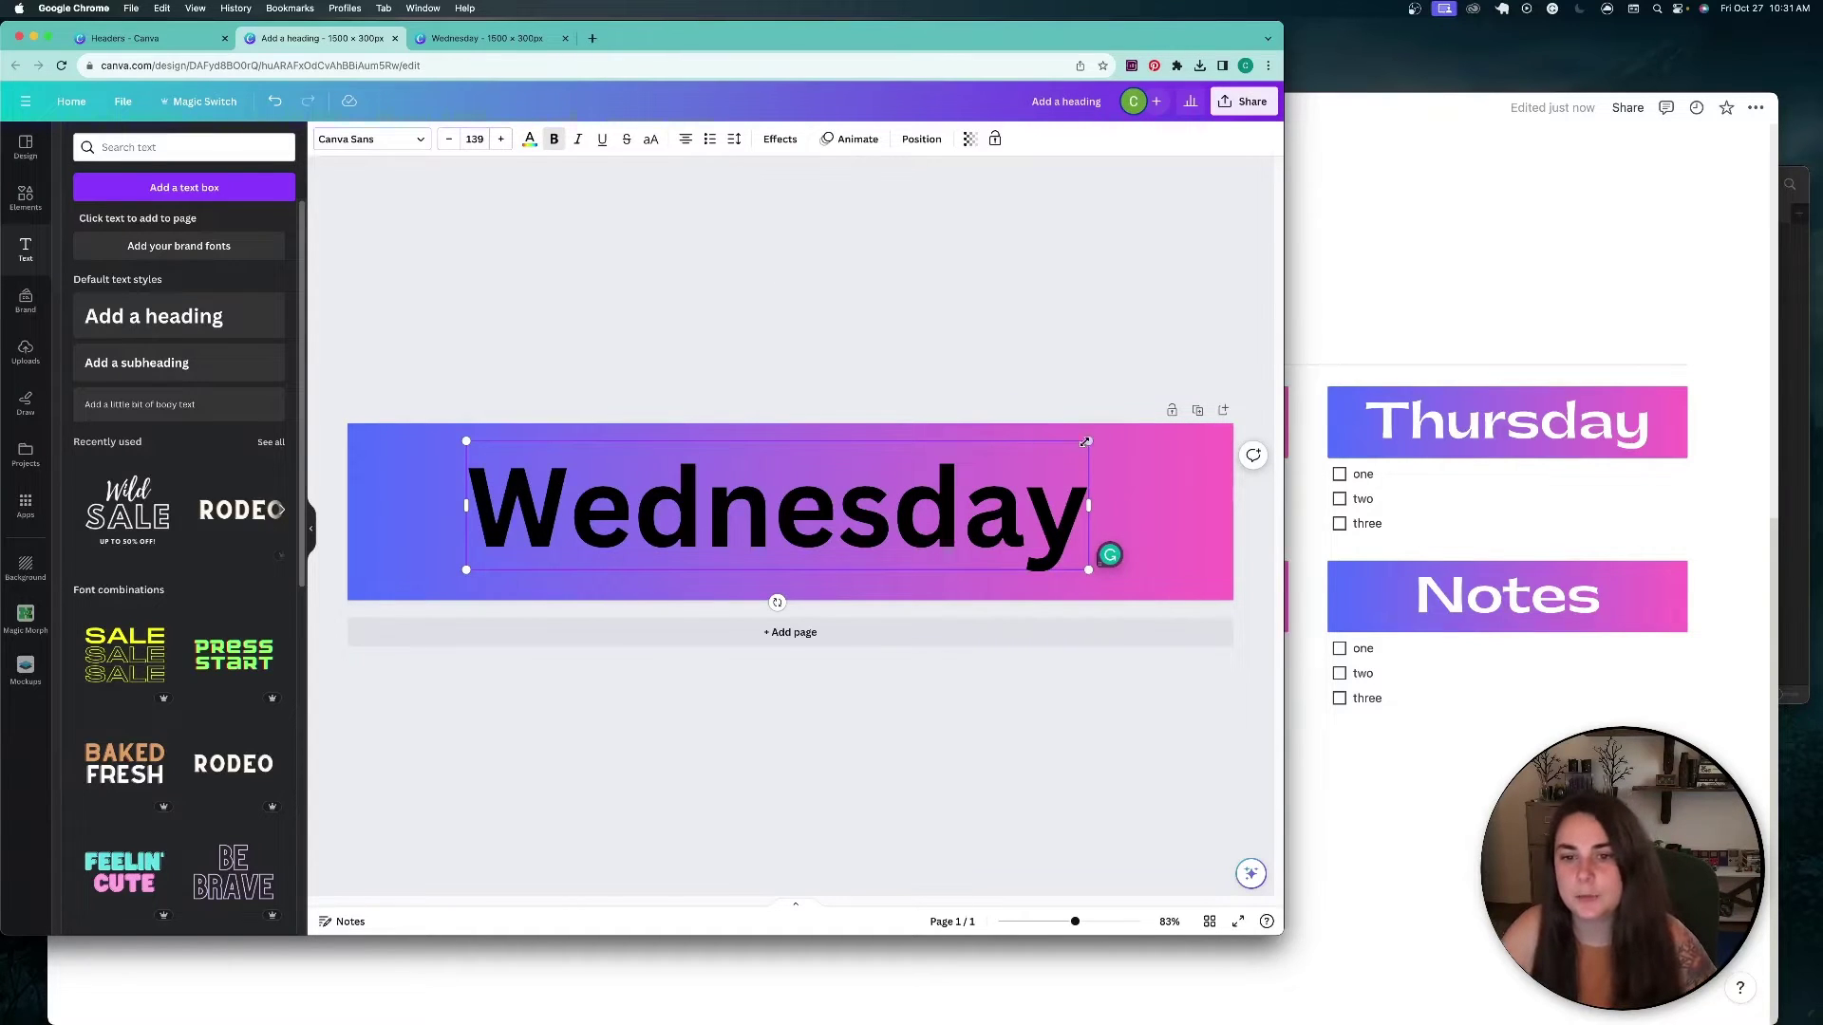
left_click_drag(1085, 441, 1192, 419)
left_click(444, 236)
left_click_drag(1146, 588, 1098, 601)
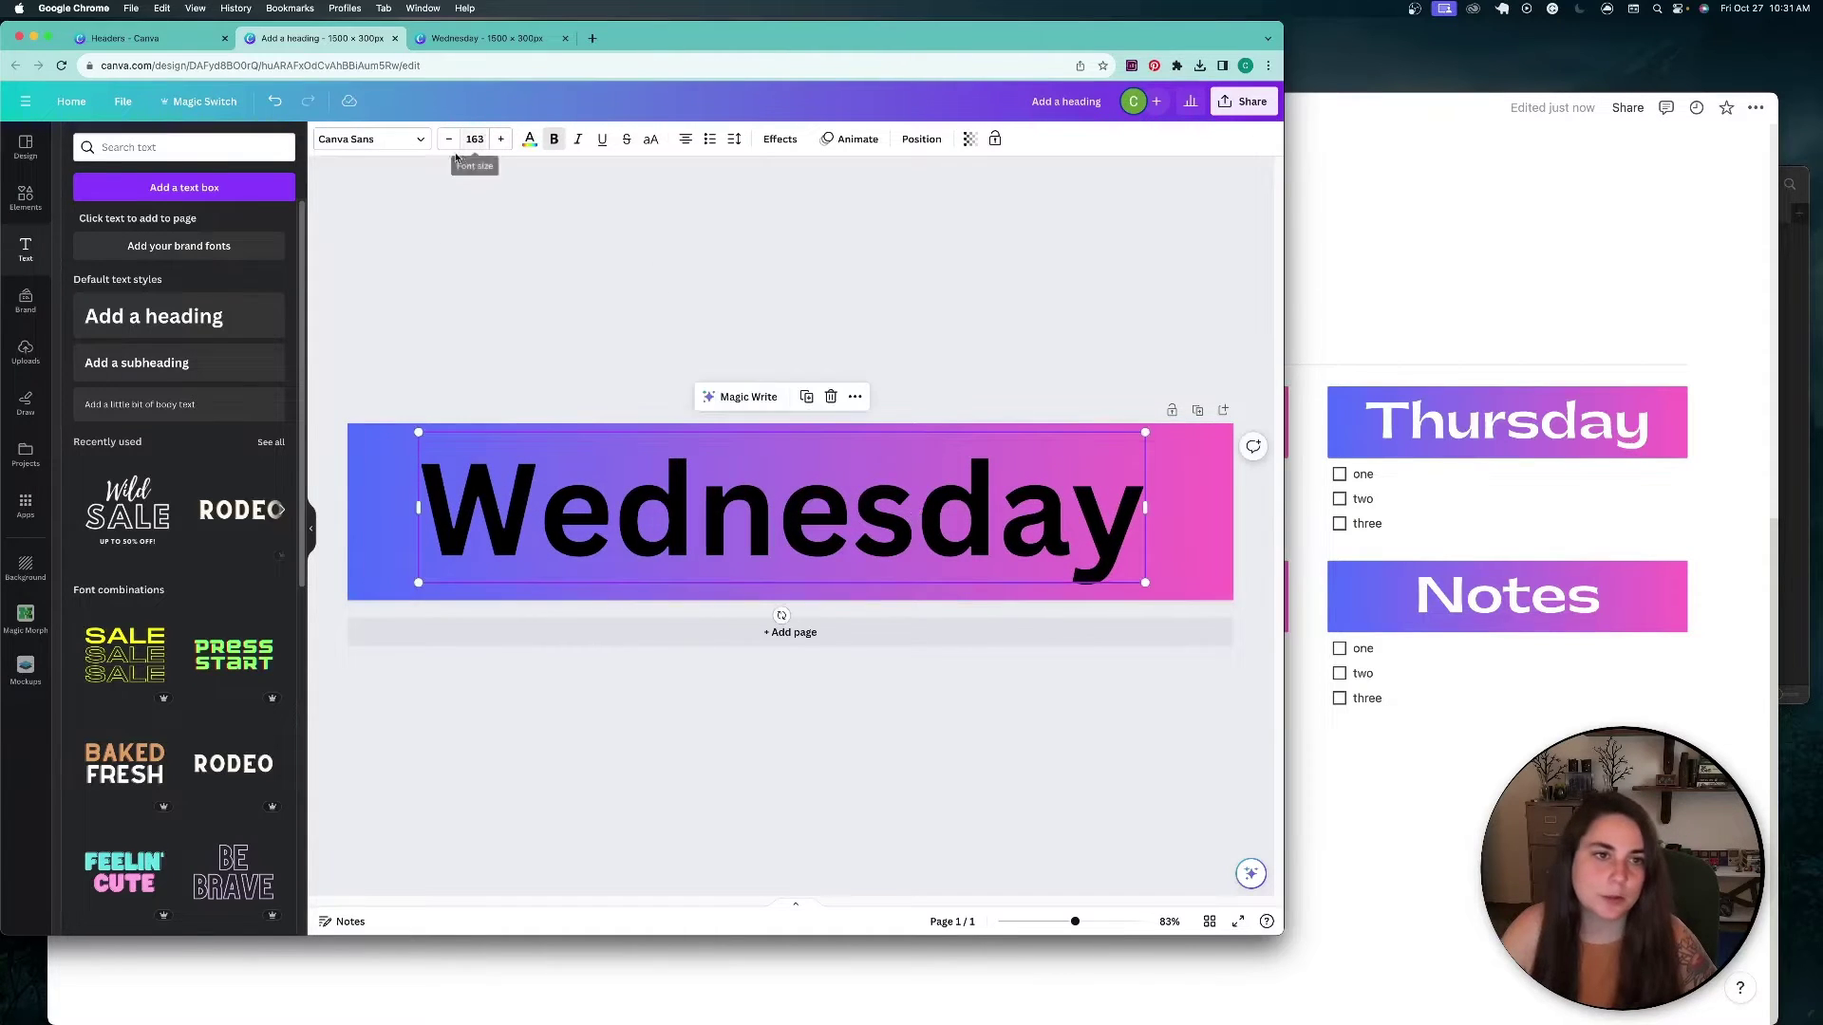
Step: Set the Wednesday heading to the Gatwick font at size 150, fitting it on one line
left_click(368, 140)
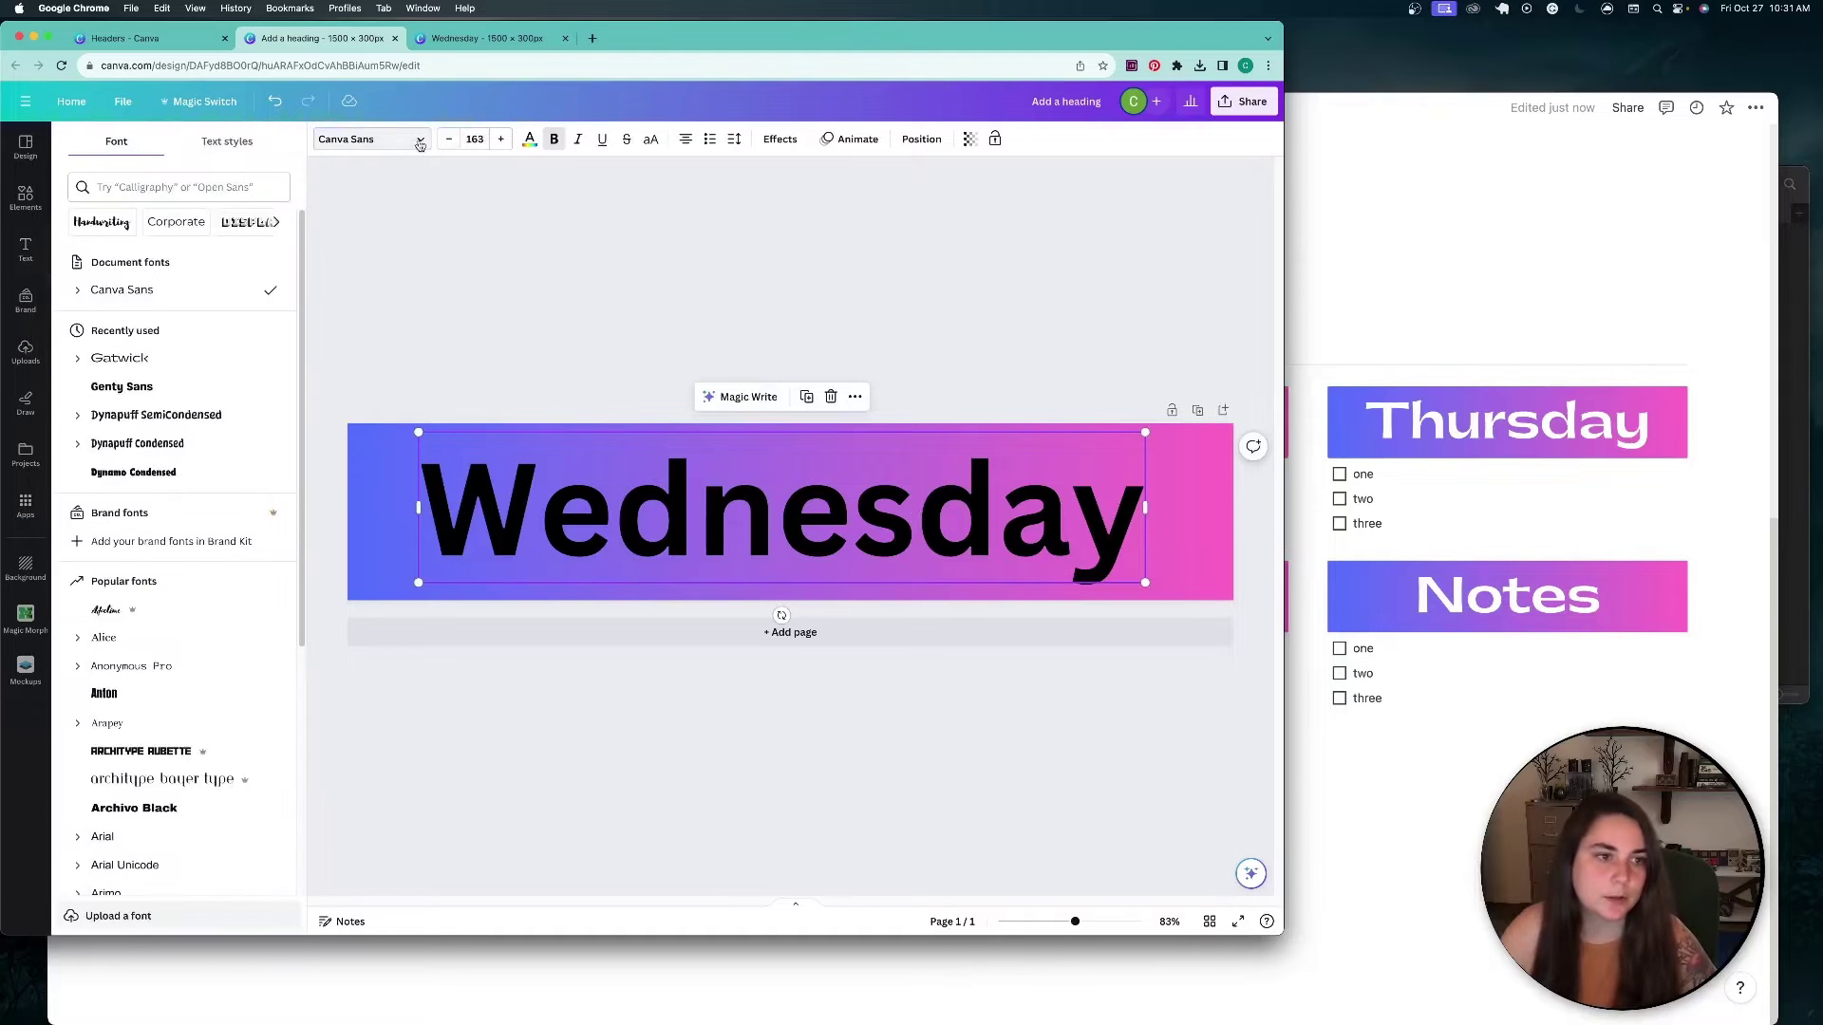
left_click(119, 358)
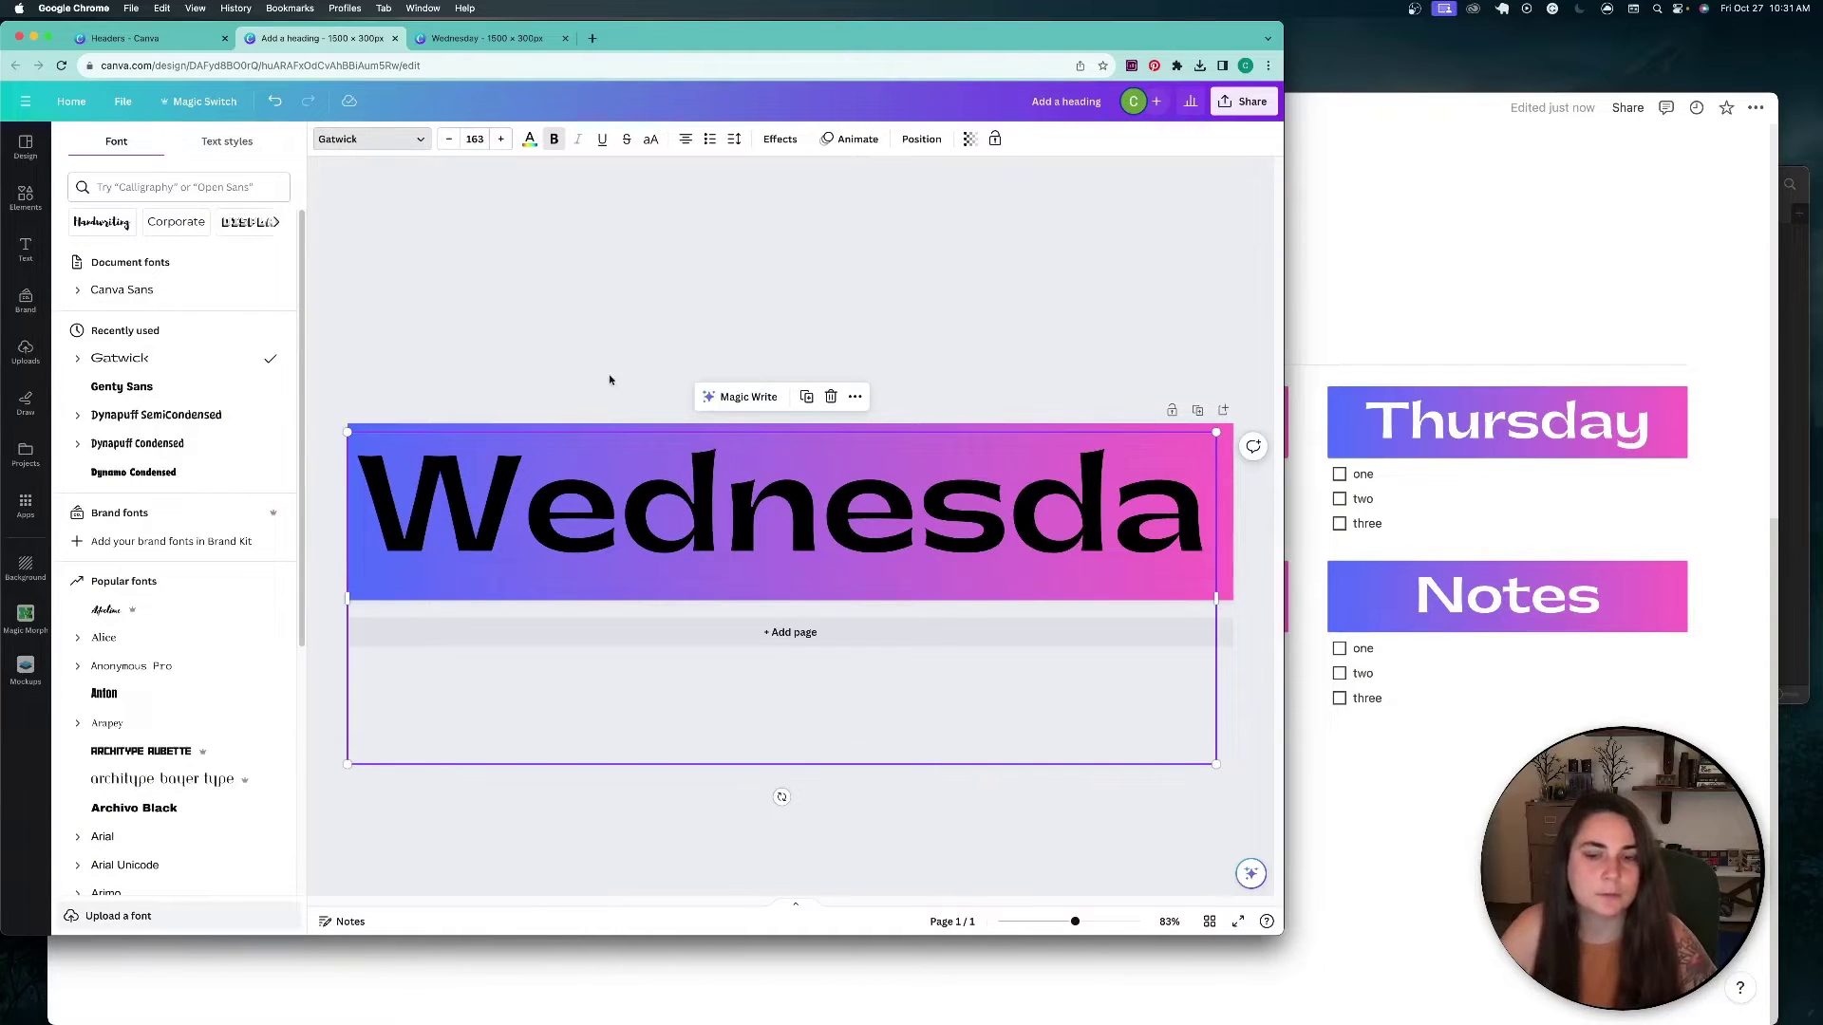
left_click_drag(1216, 598, 1272, 598)
left_click(473, 139)
type("150")
key("Return")
mouse_move(441, 484)
left_mouse_down()
mouse_move(407, 484)
mouse_move(453, 493)
left_mouse_up()
left_click_drag(359, 442, 365, 440)
Step: Center the heading vertically and horizontally on the banner and trim its text box
left_click(921, 138)
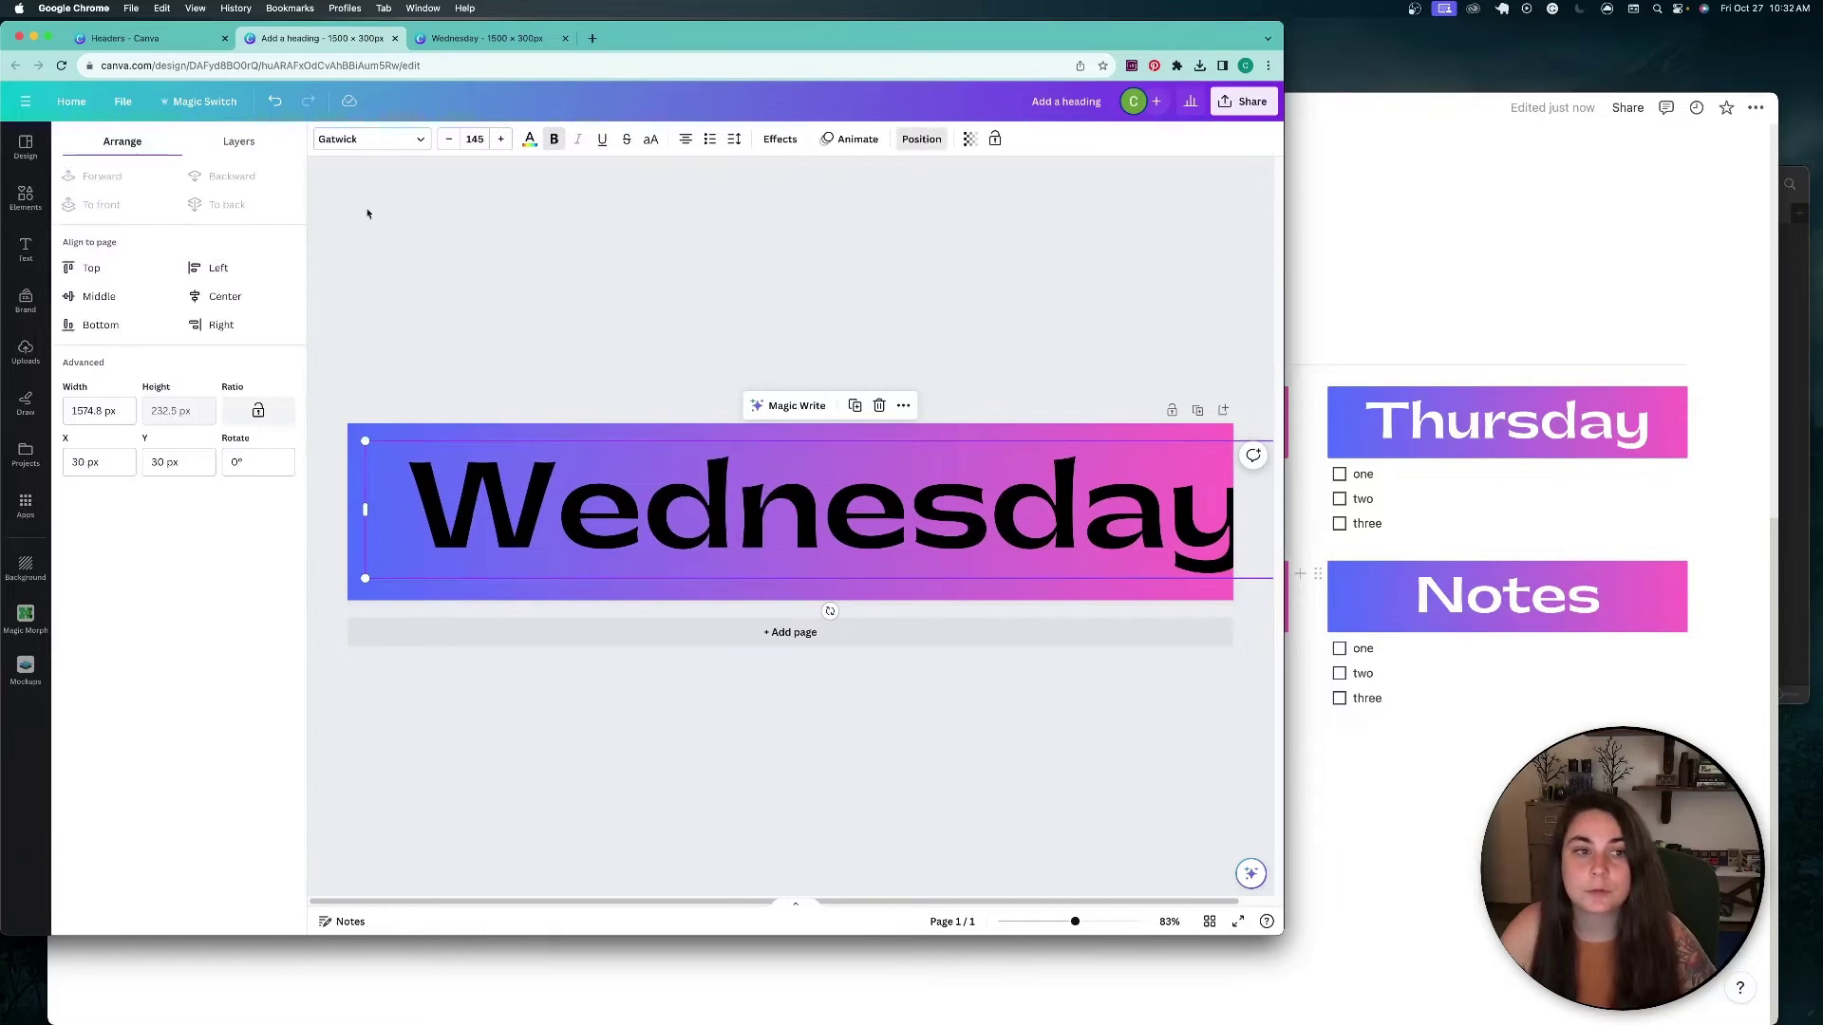
left_click(143, 297)
left_click(195, 295)
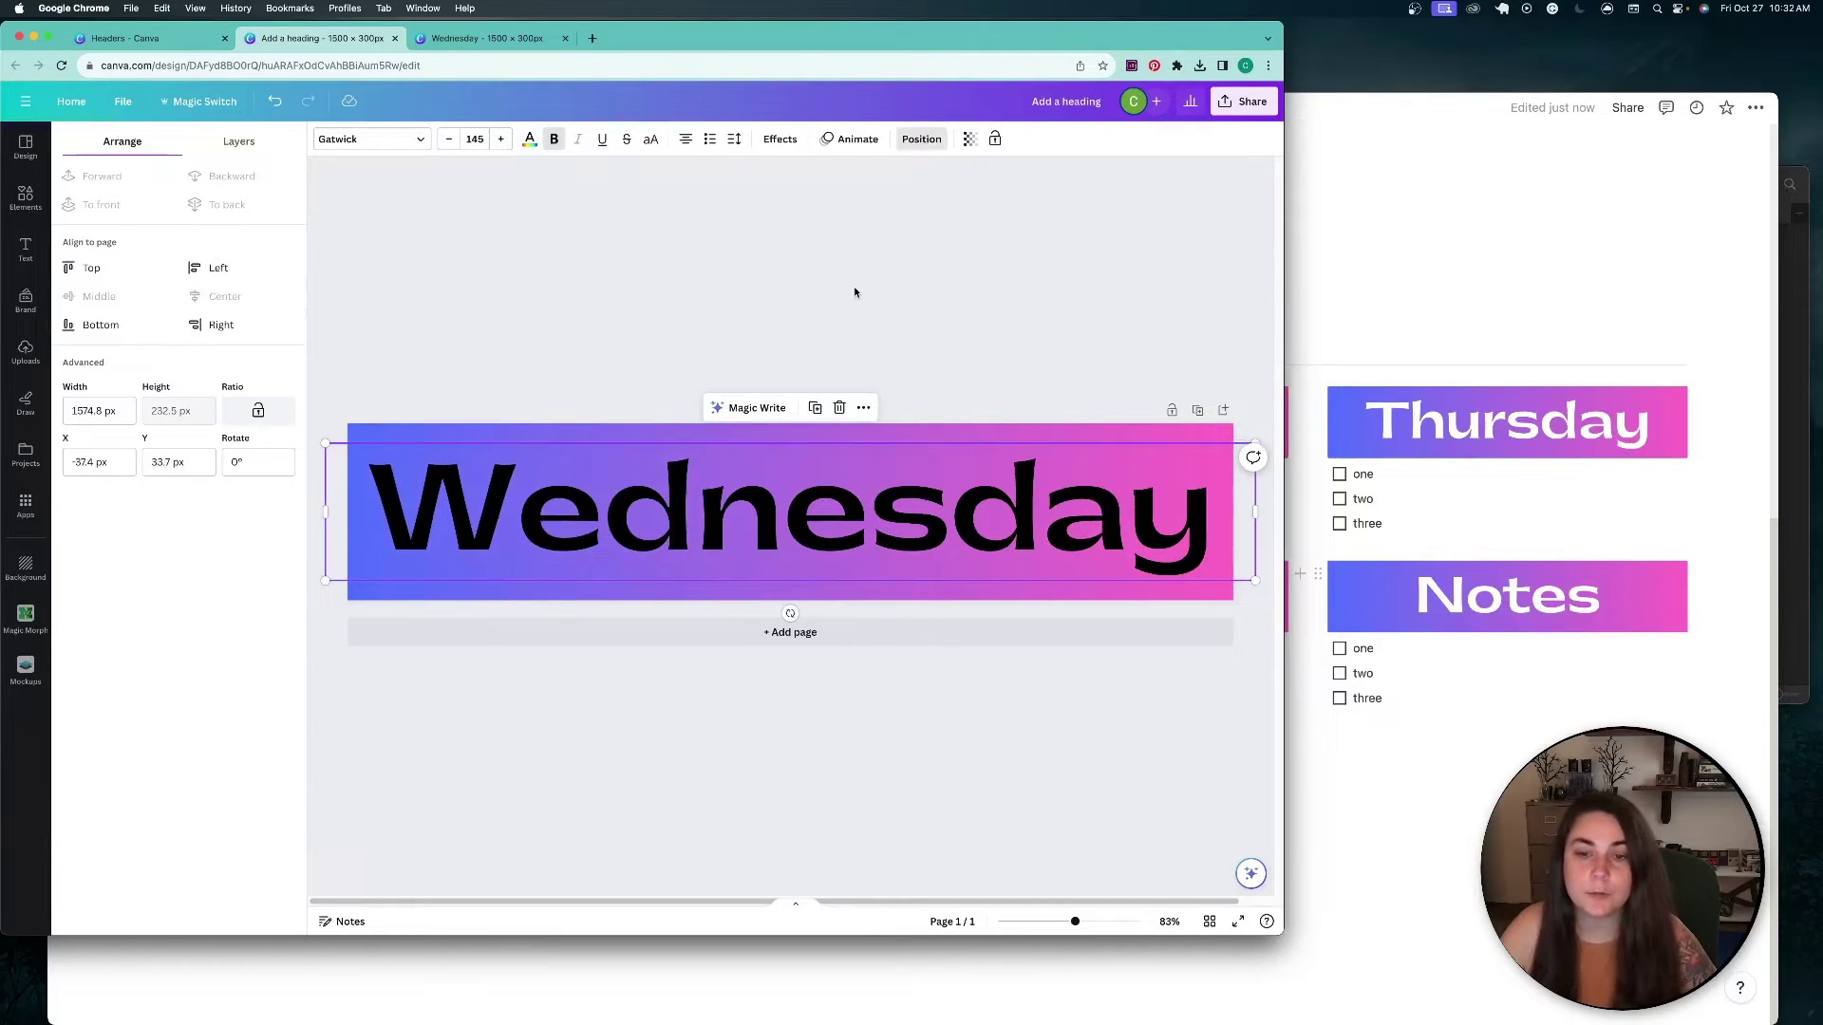
left_click_drag(322, 512, 371, 512)
left_click_drag(1255, 511, 1224, 510)
left_click_drag(1074, 523, 1068, 526)
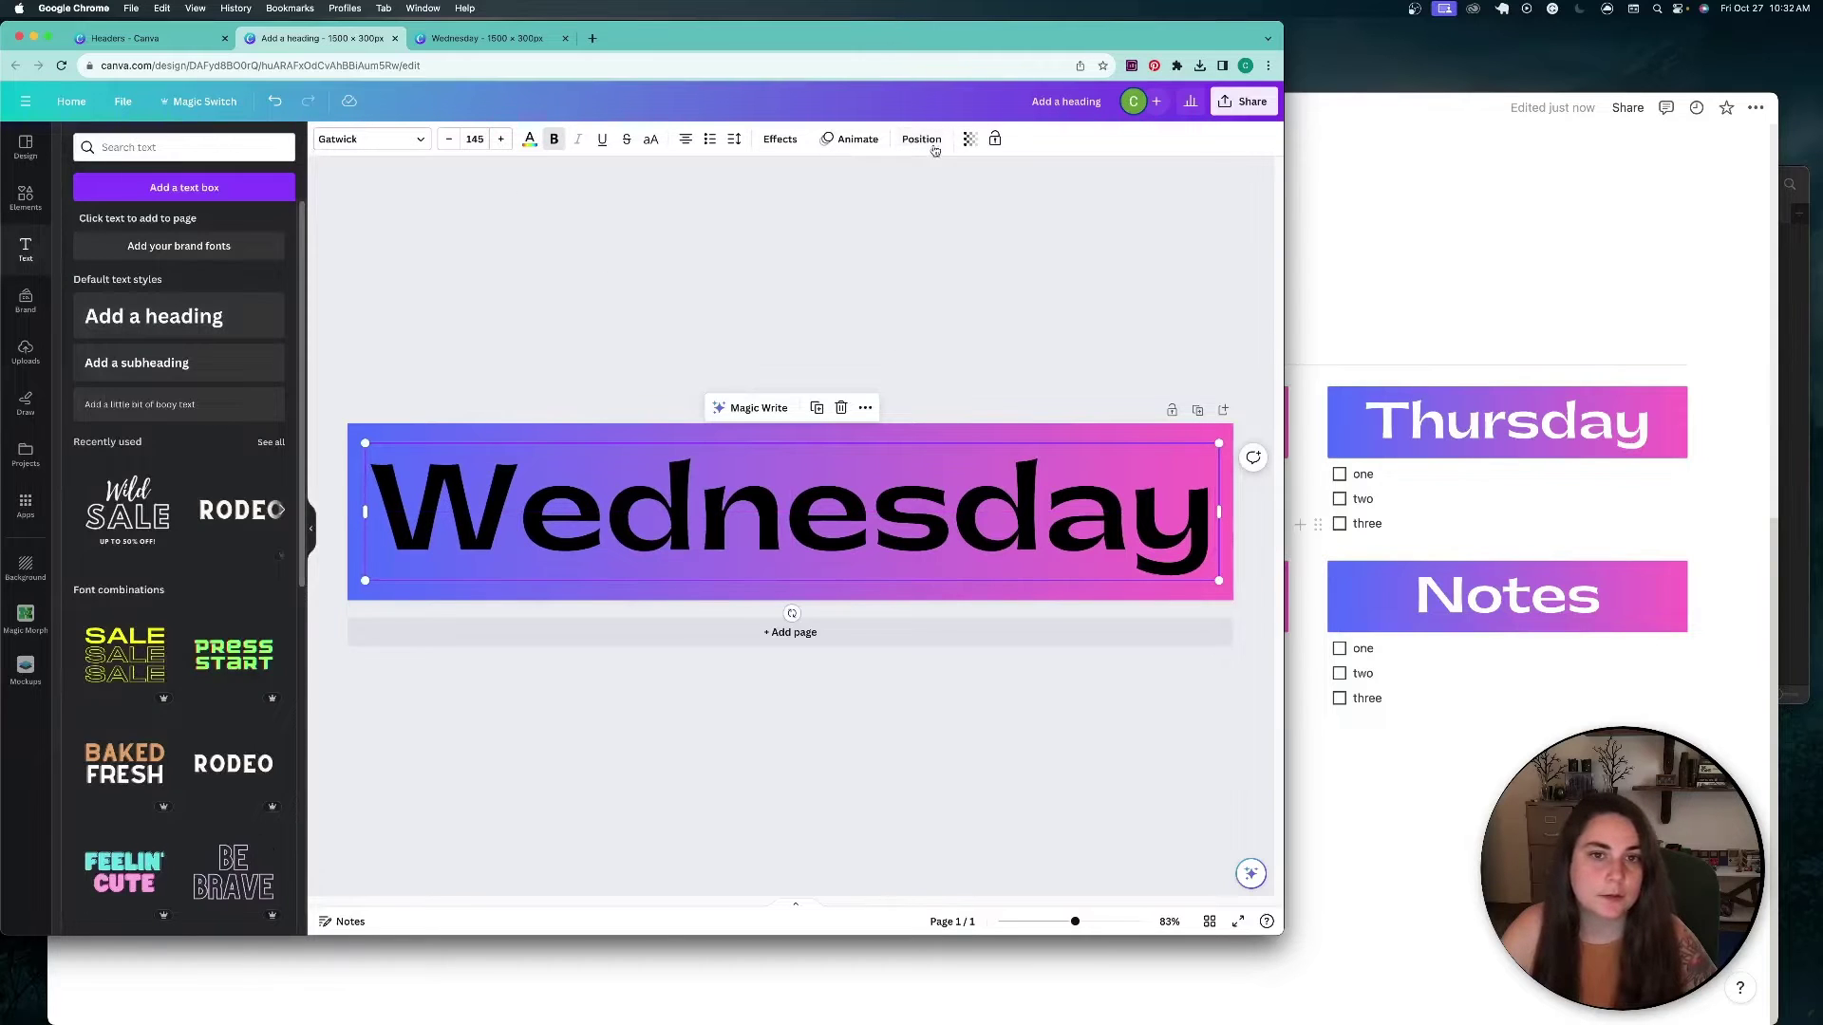
Step: Duplicate the banner page and retitle the first two pages Monday and Tuesday
left_click(921, 139)
left_click(707, 306)
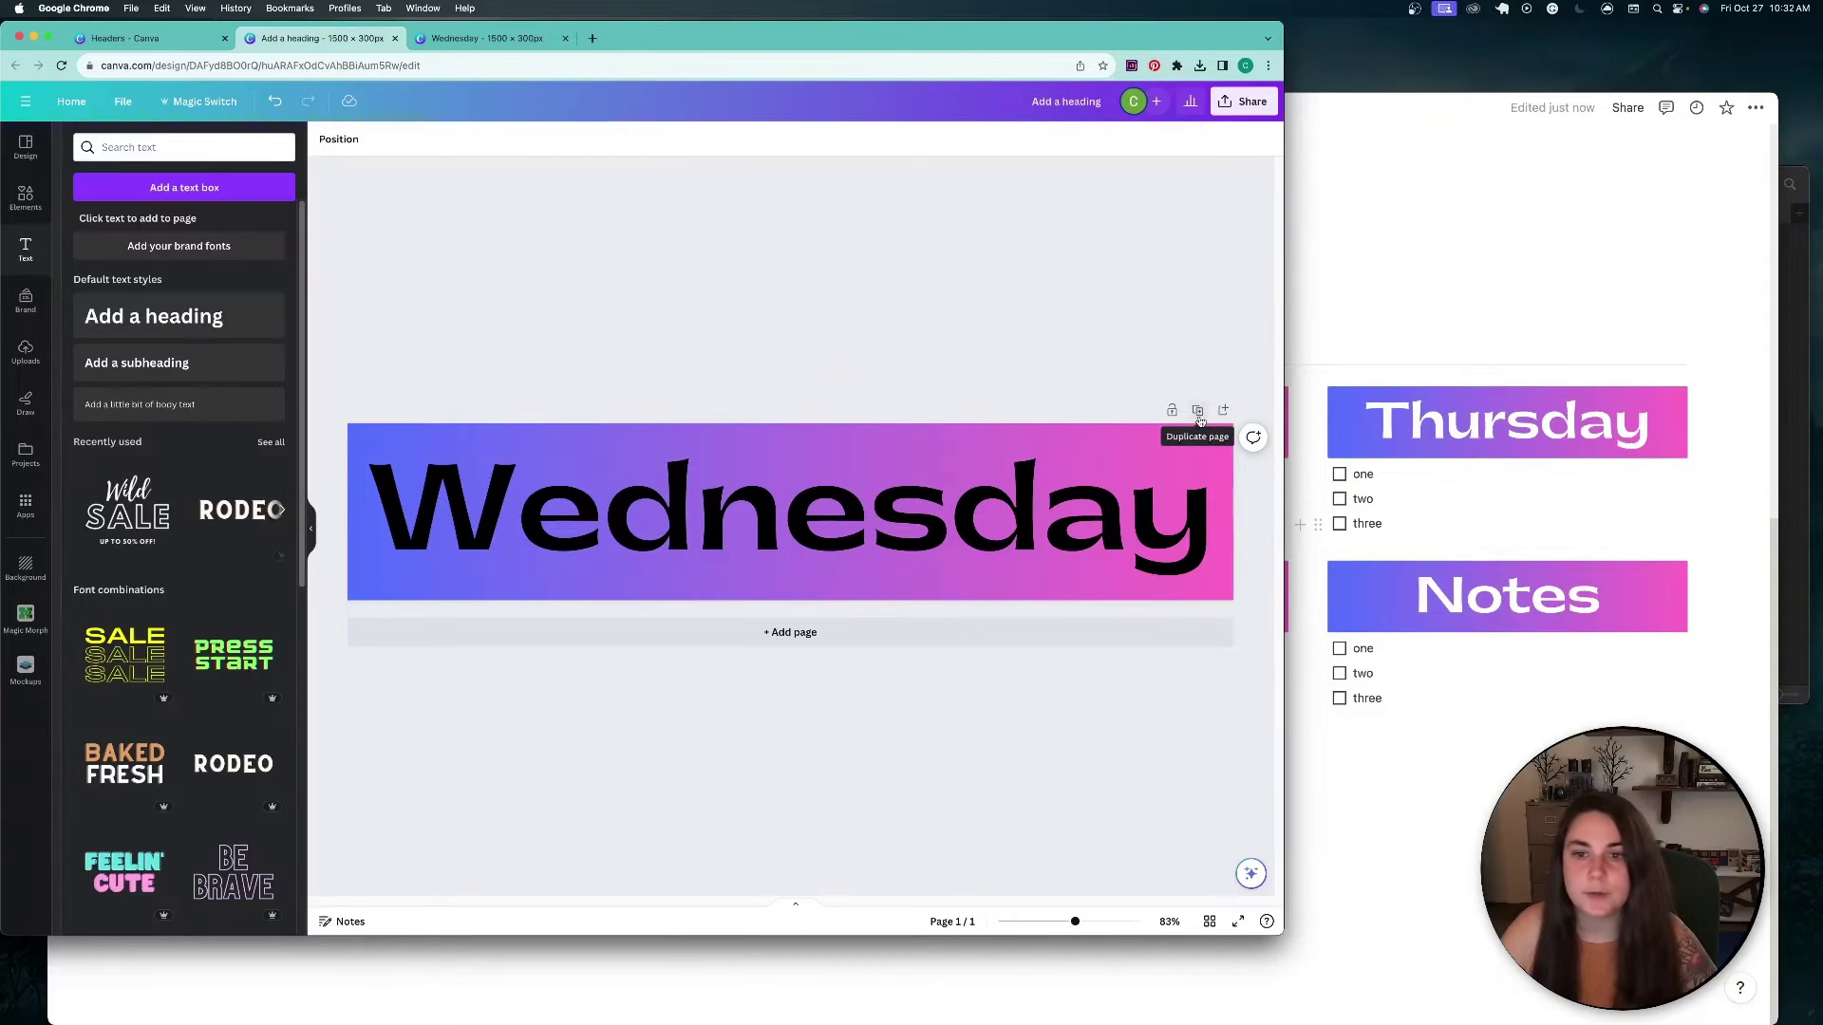
left_click(1197, 410)
left_click(1201, 418)
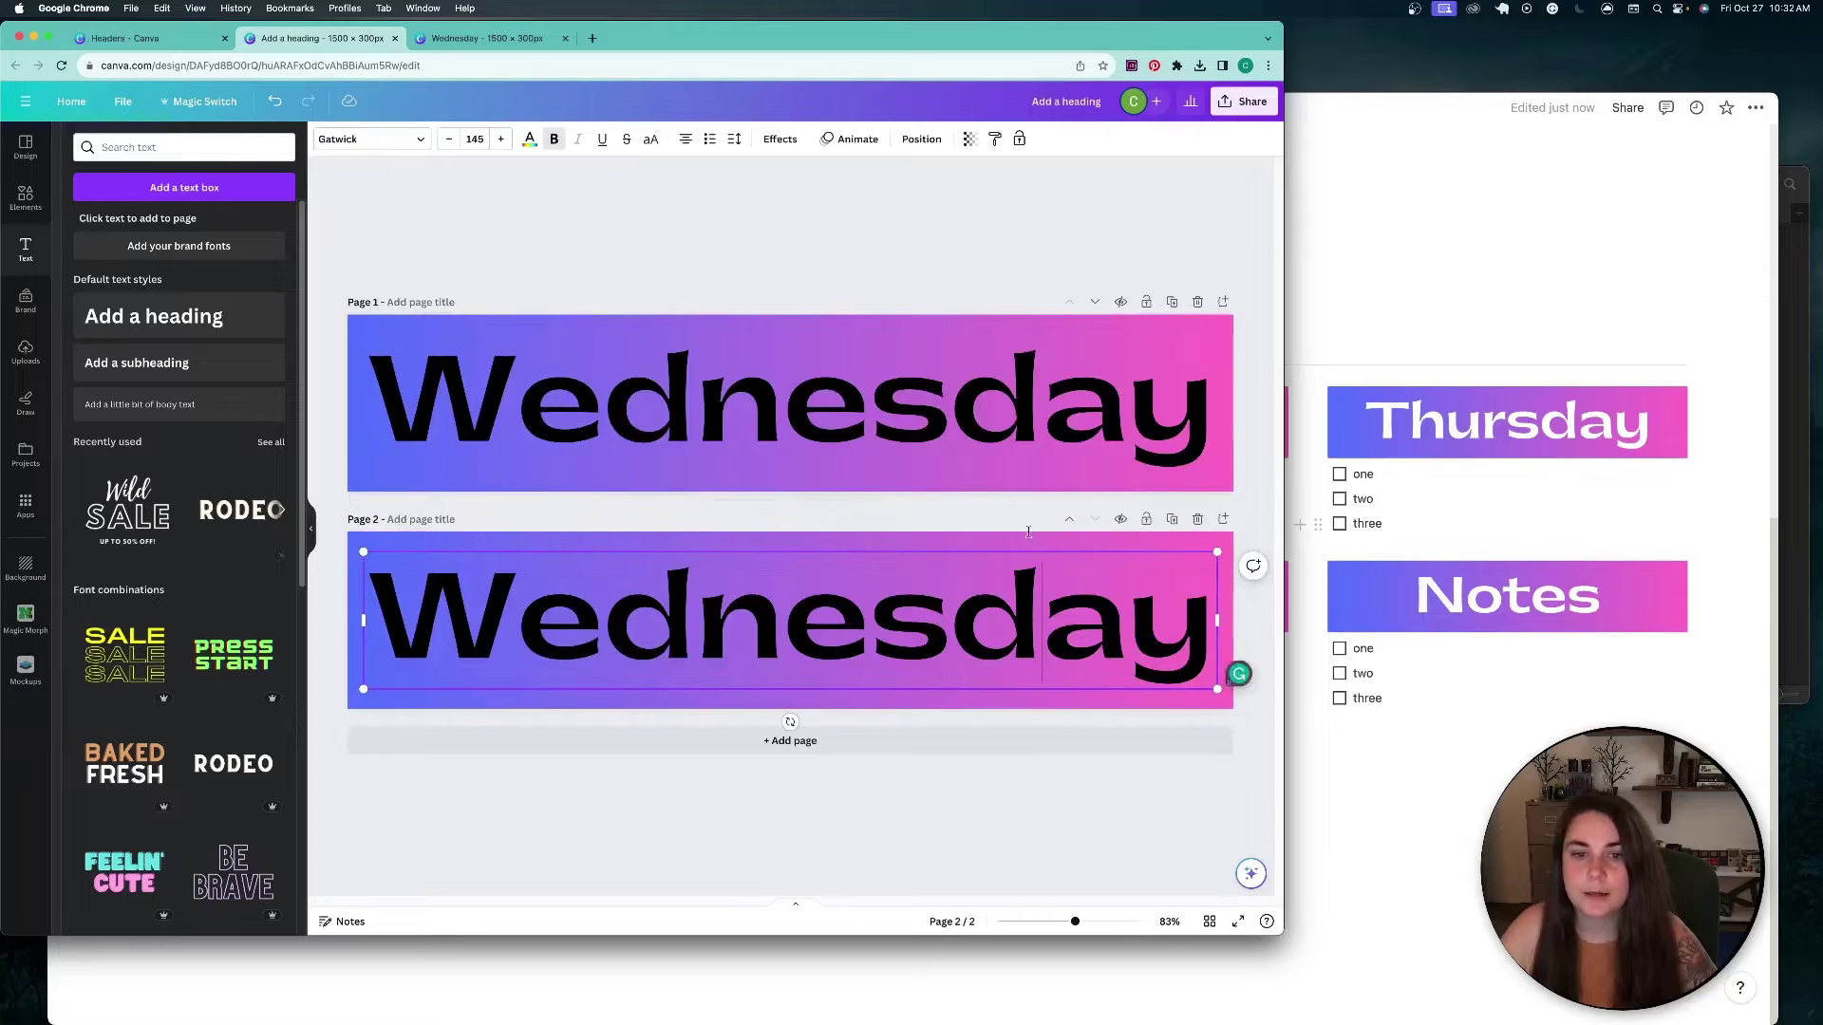
double_click(1200, 418)
type("Monday")
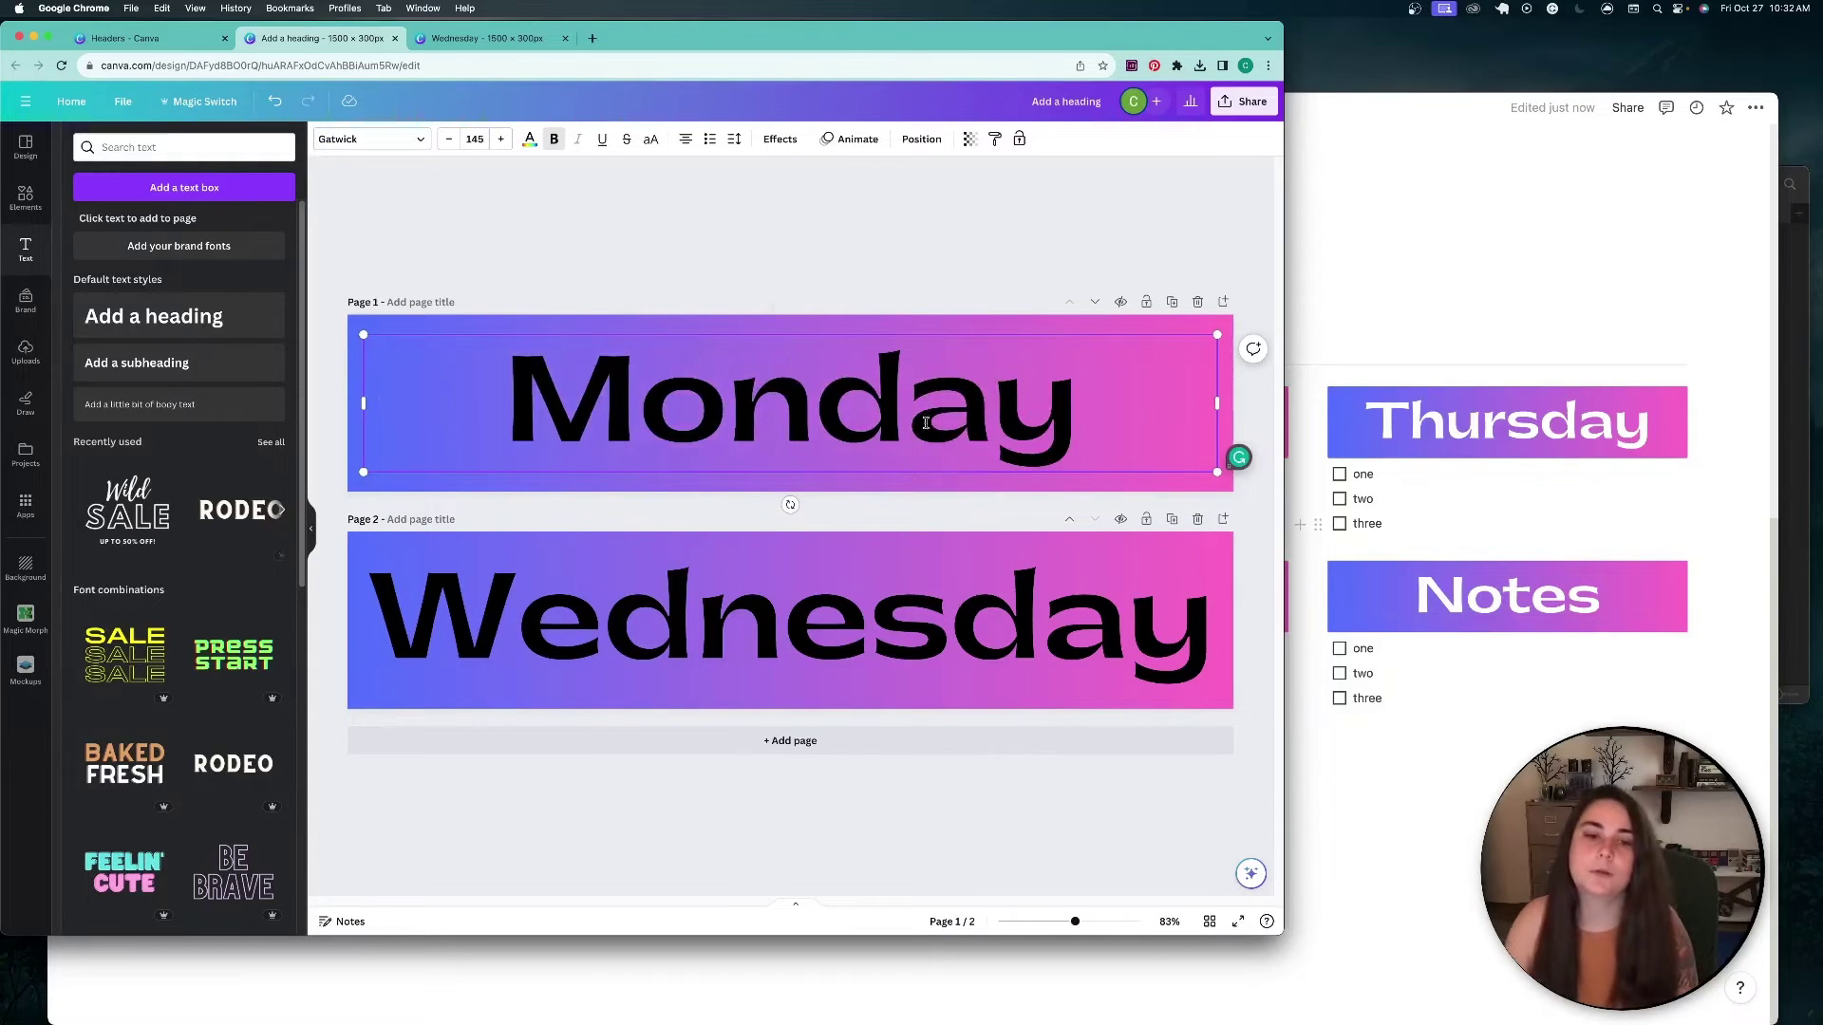
double_click(916, 638)
type("Tuesday")
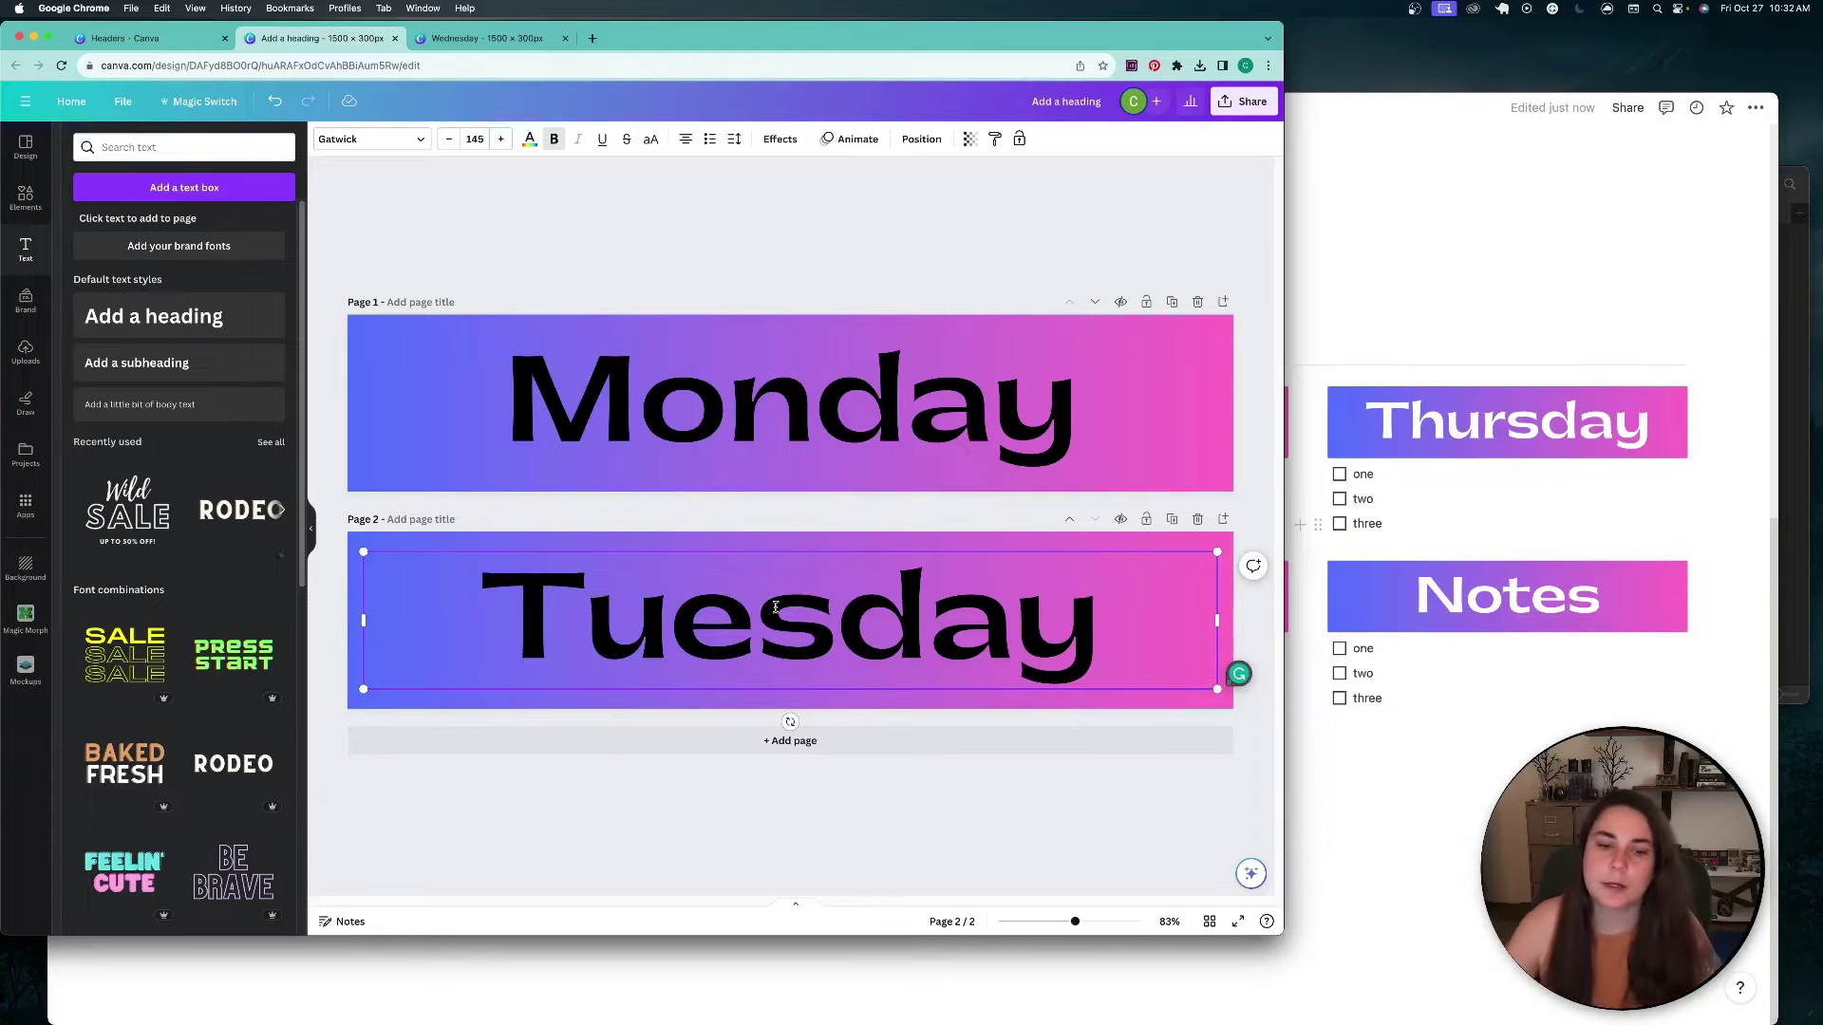
Step: Add duplicate pages for Wednesday through Notes, then delete the extra ninth Notes page
key("super+d")
type("Wednesday")
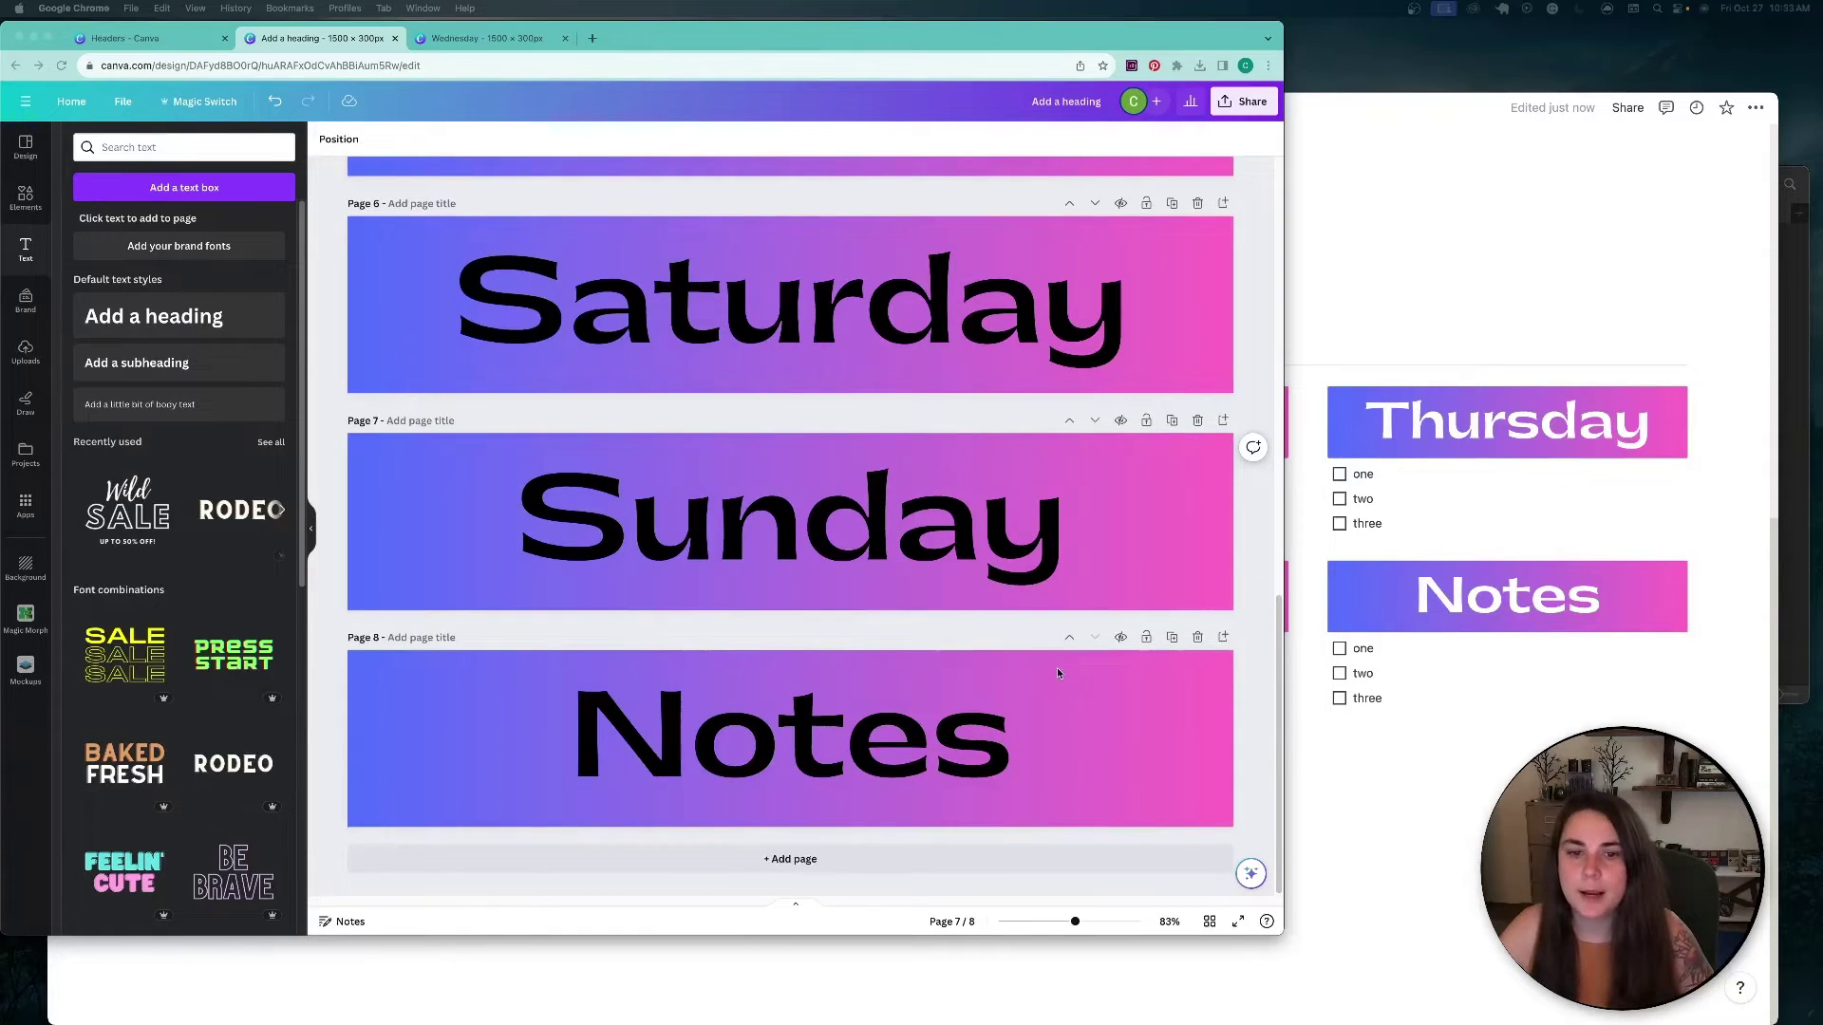
scroll(1057, 673, "up", 10)
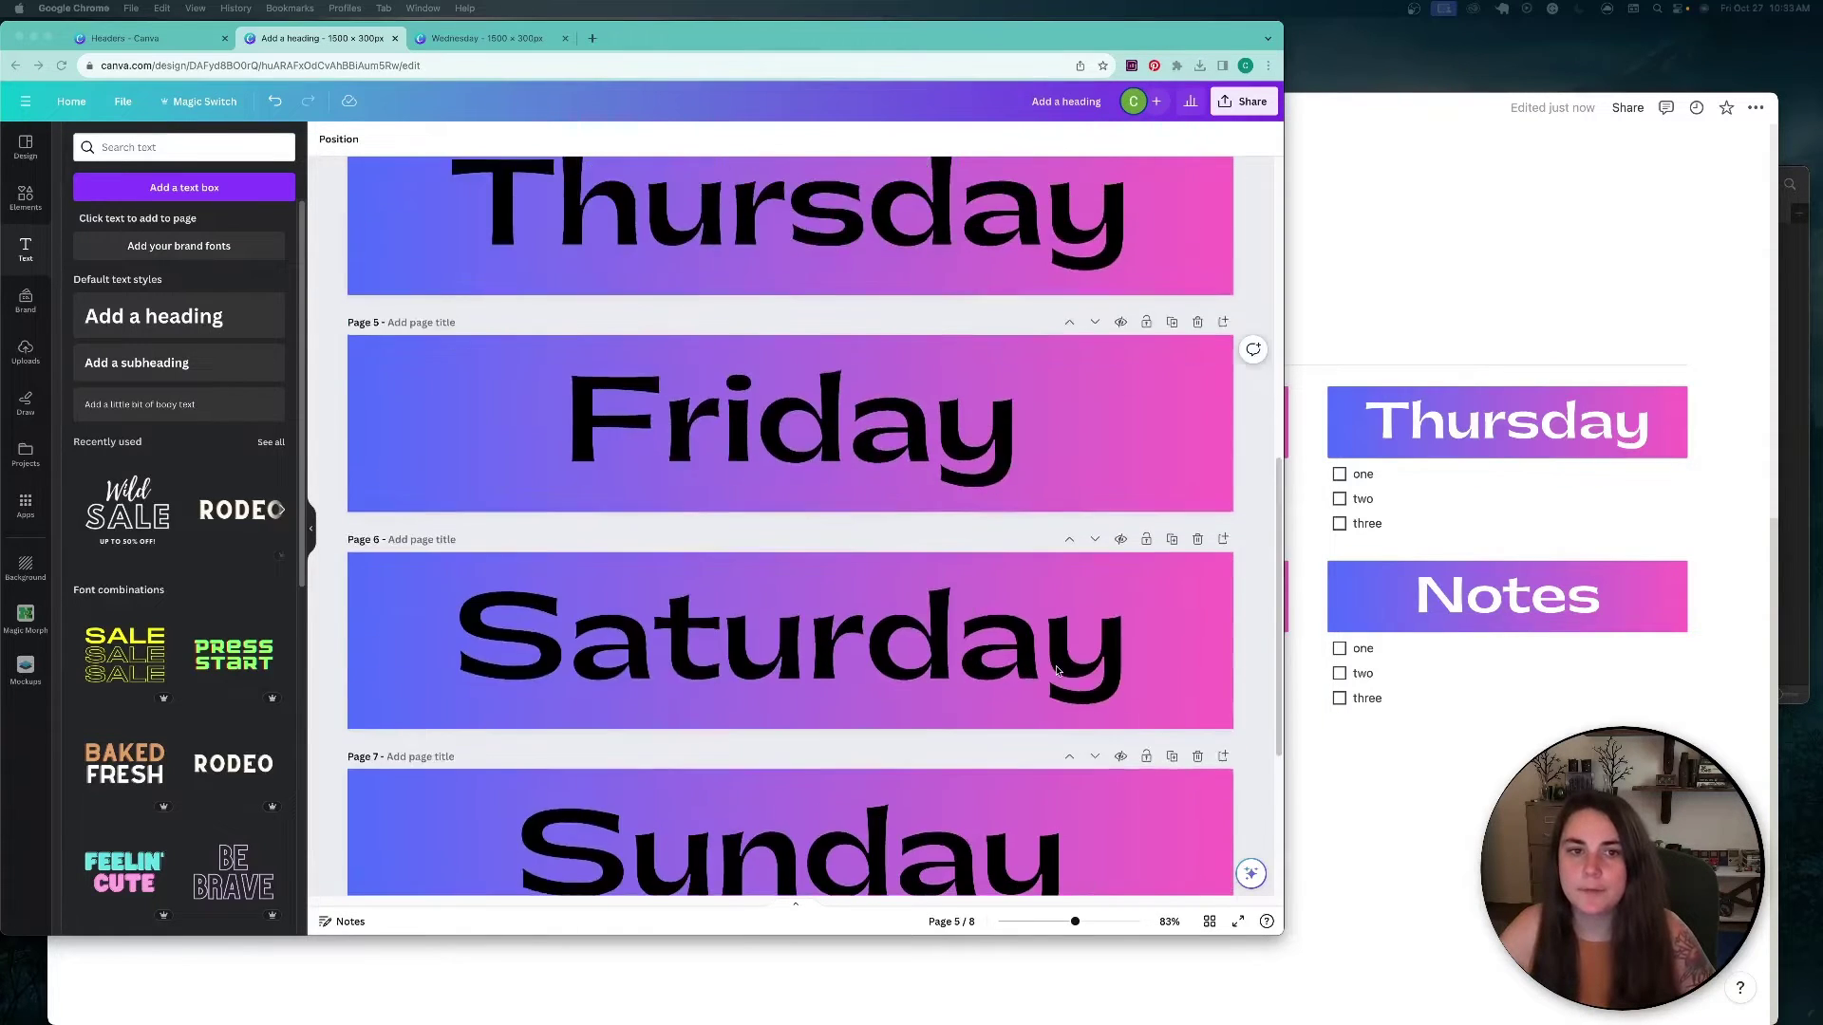
scroll(1057, 670, "down", 4)
scroll(1056, 670, "down", 6)
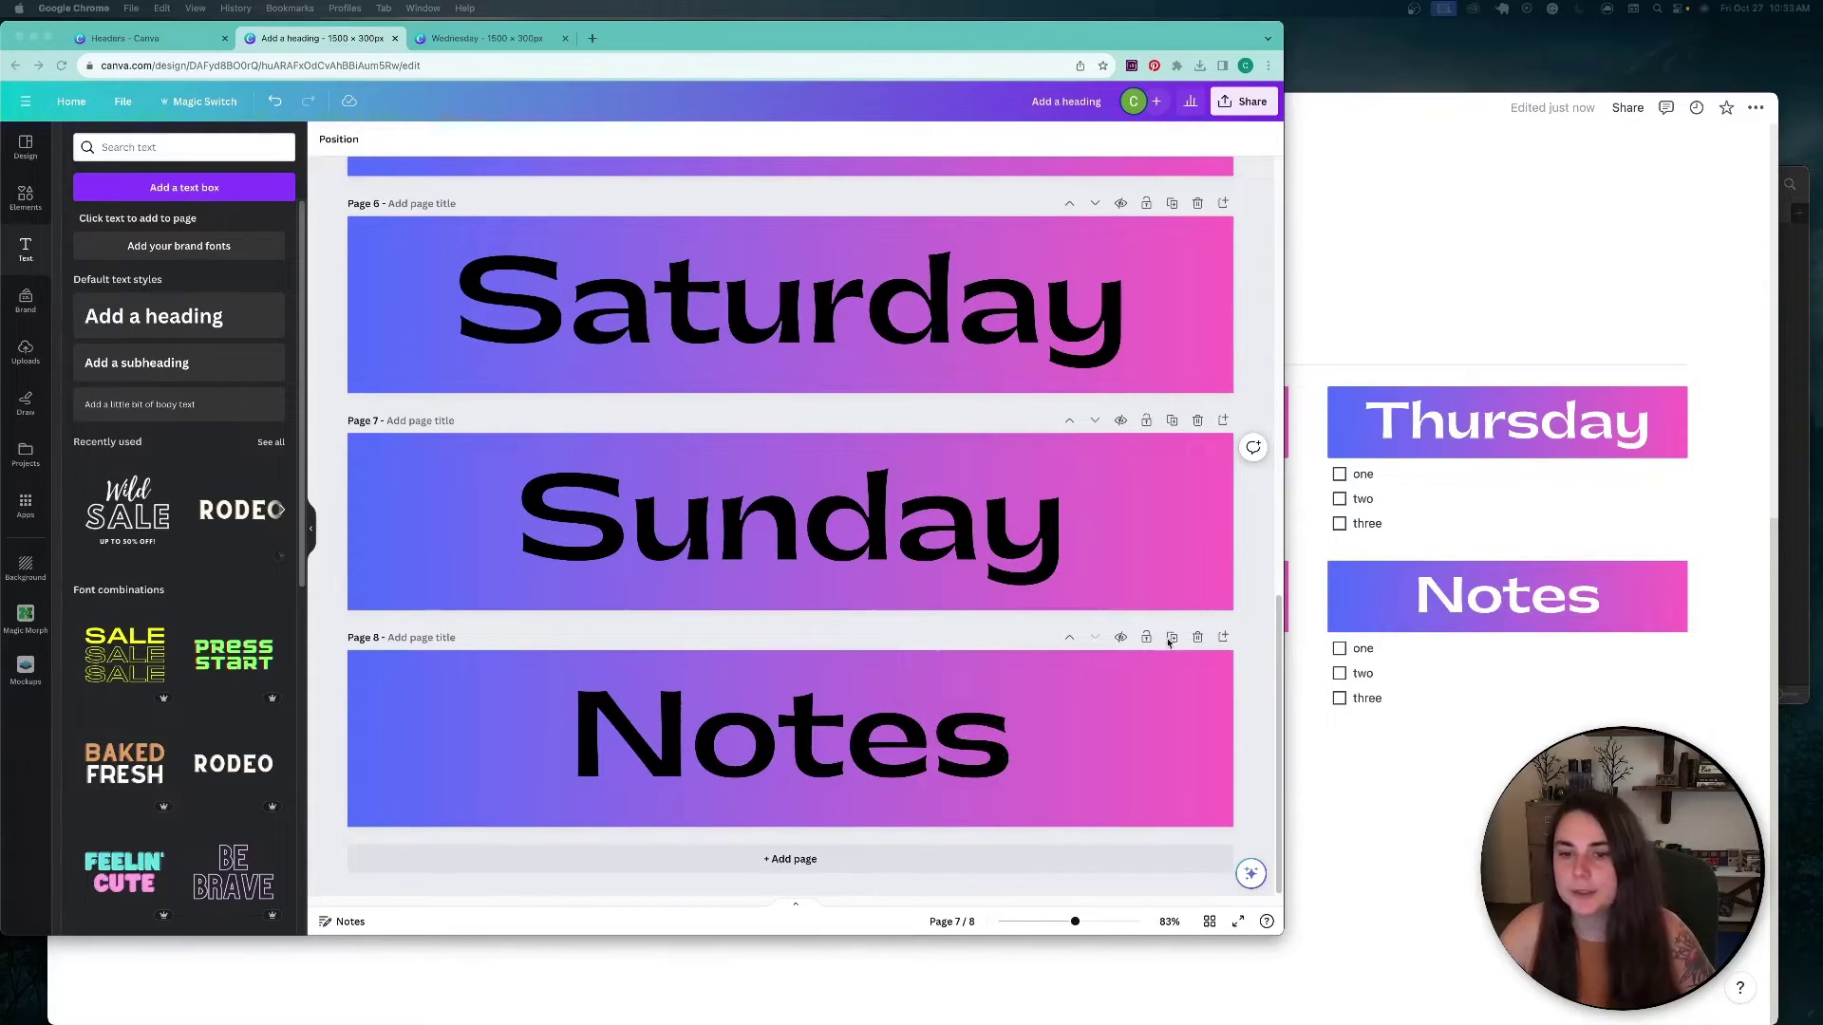
left_click(1169, 643)
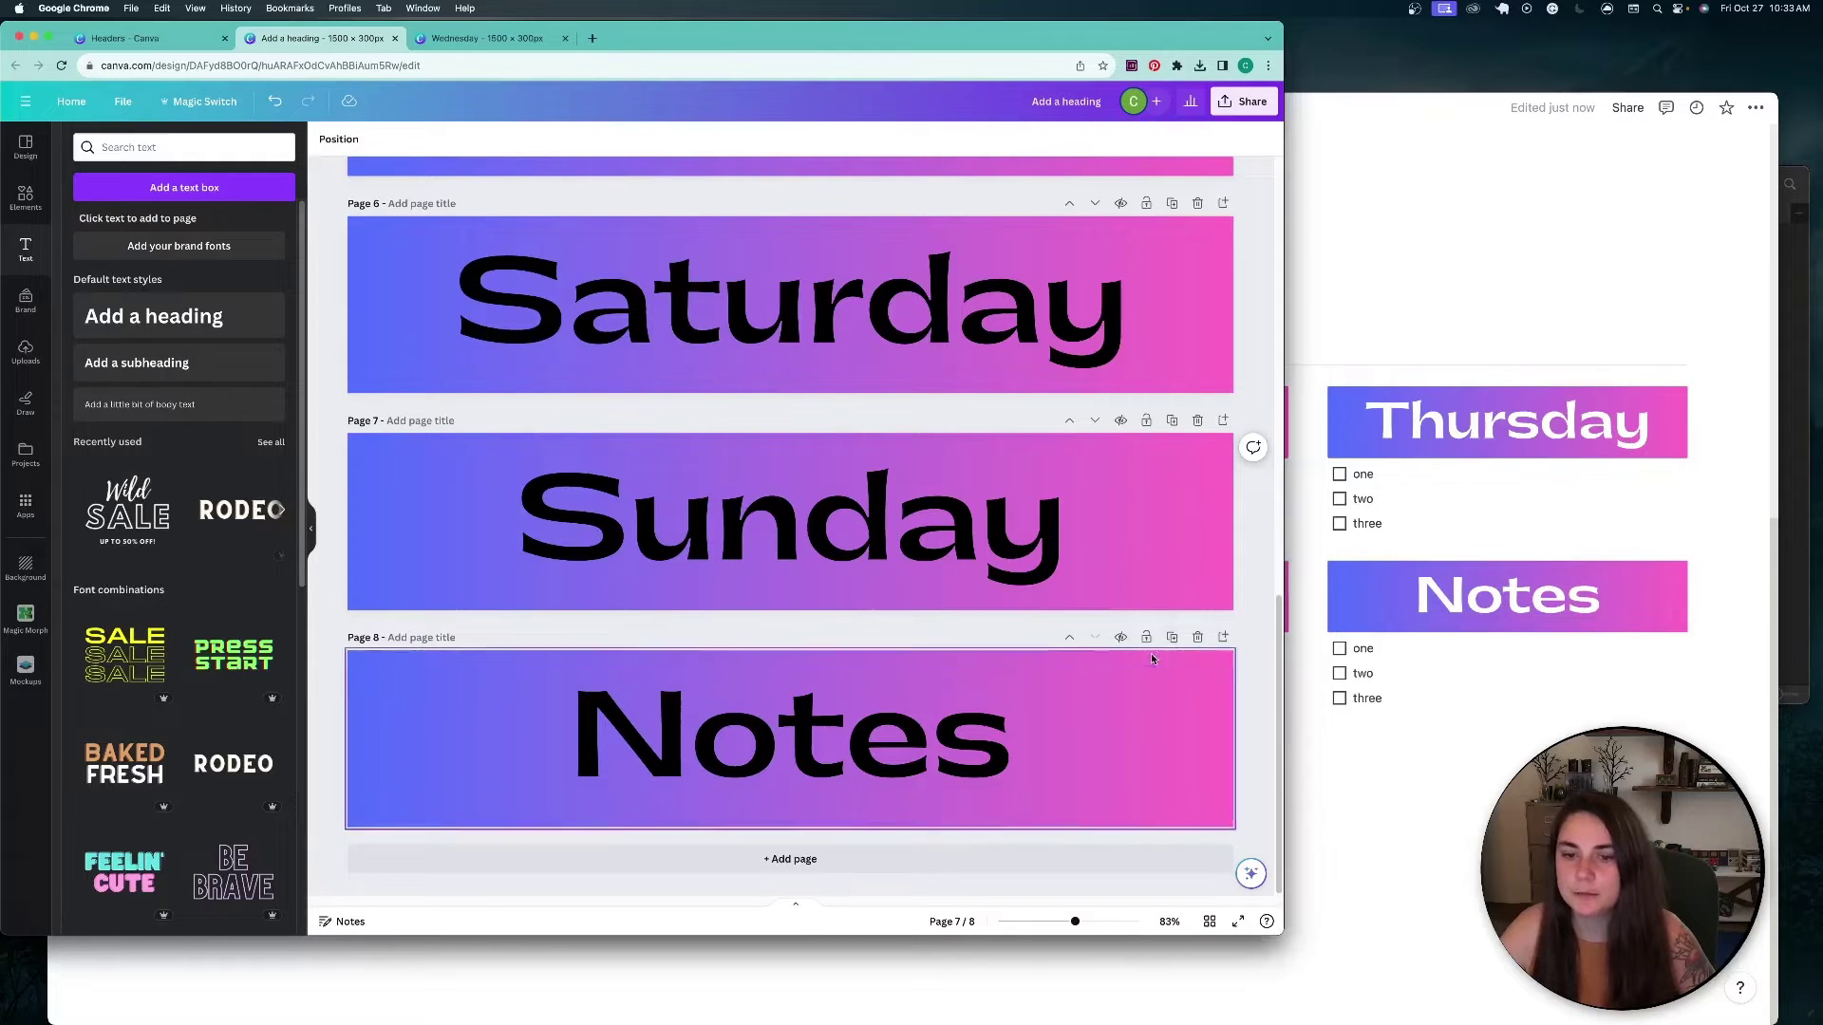
left_click(1172, 637)
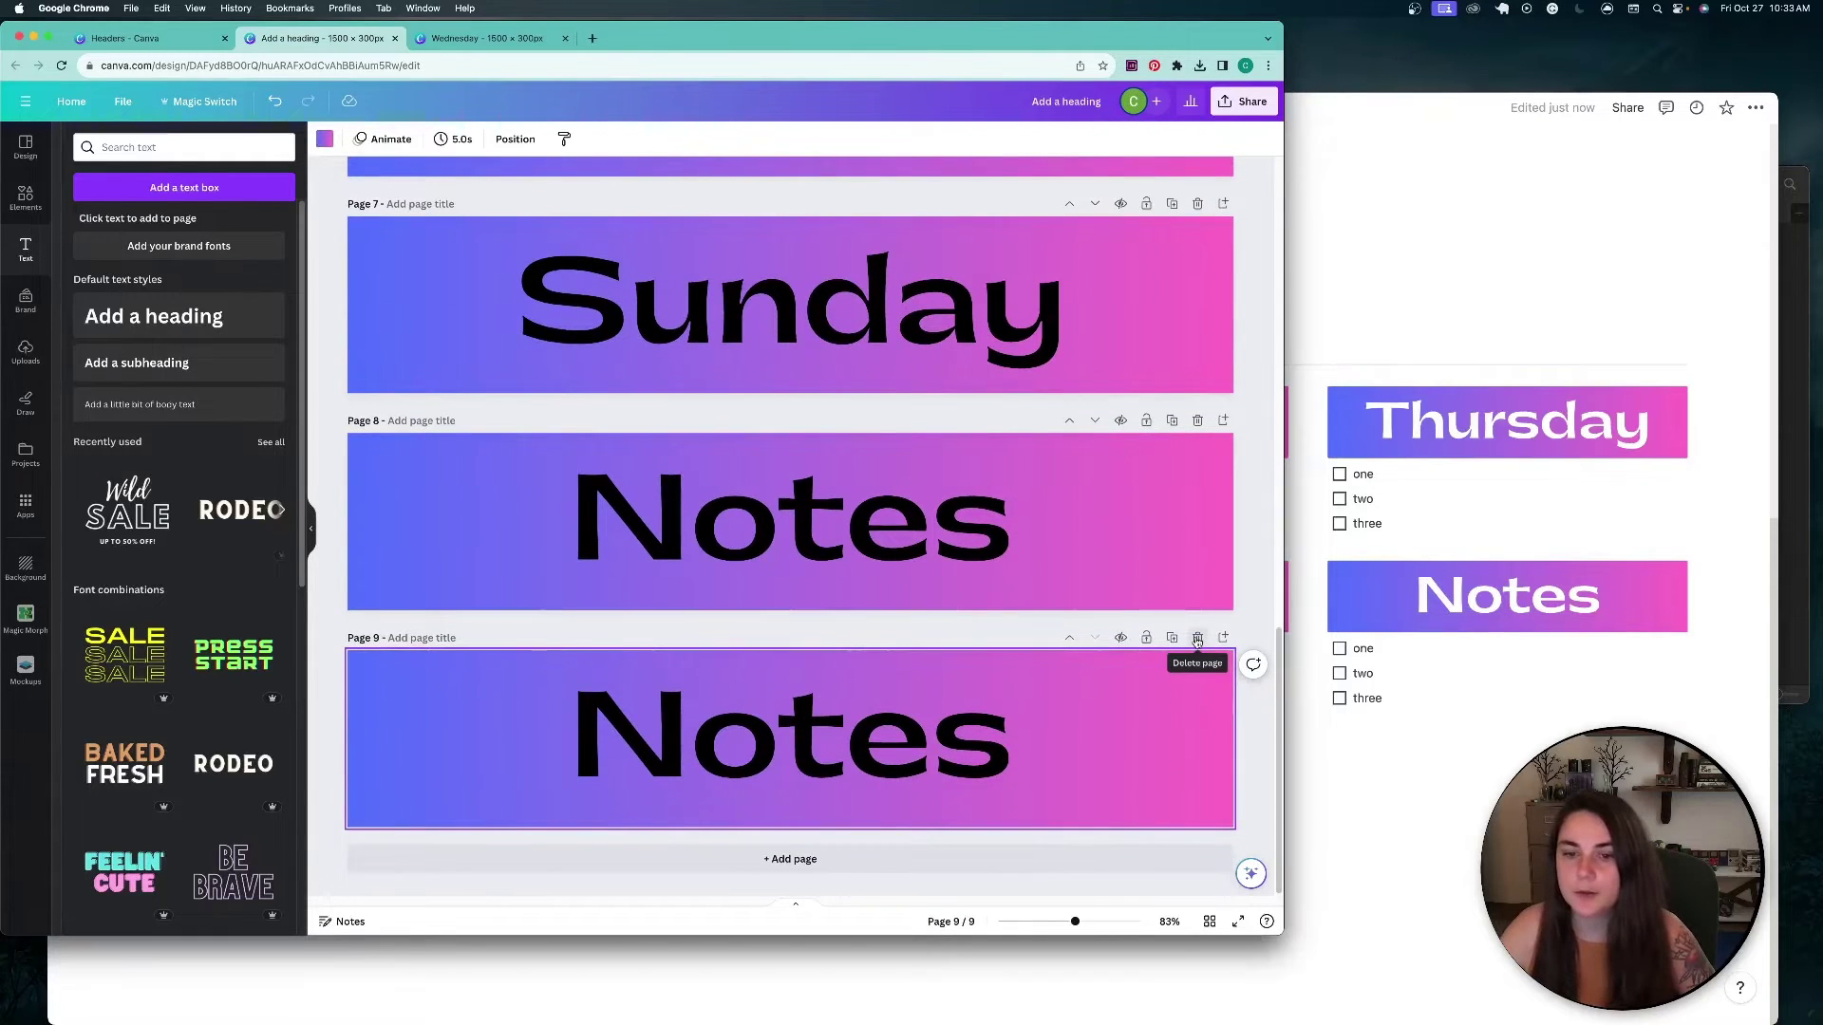
left_click(1197, 639)
scroll(1164, 653, "up", 12)
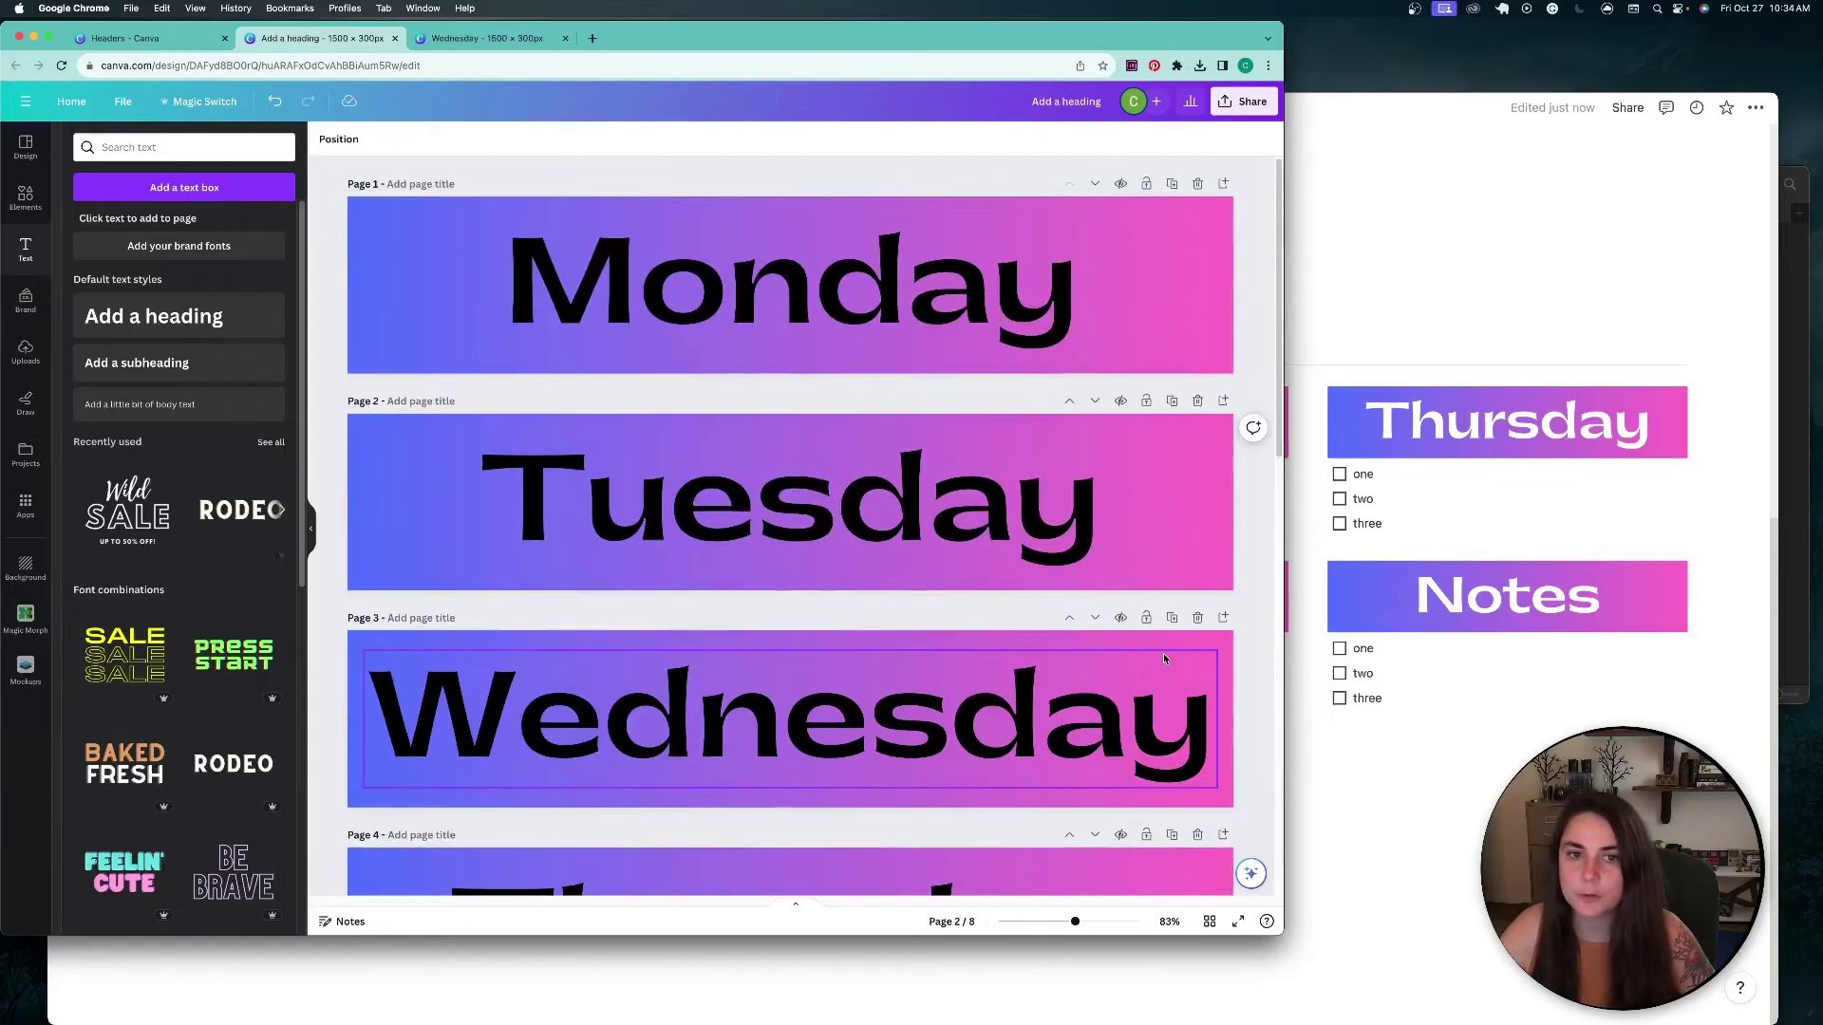
Step: Download all 8 pages as PNG and open the downloaded zip of headers
left_click(1243, 101)
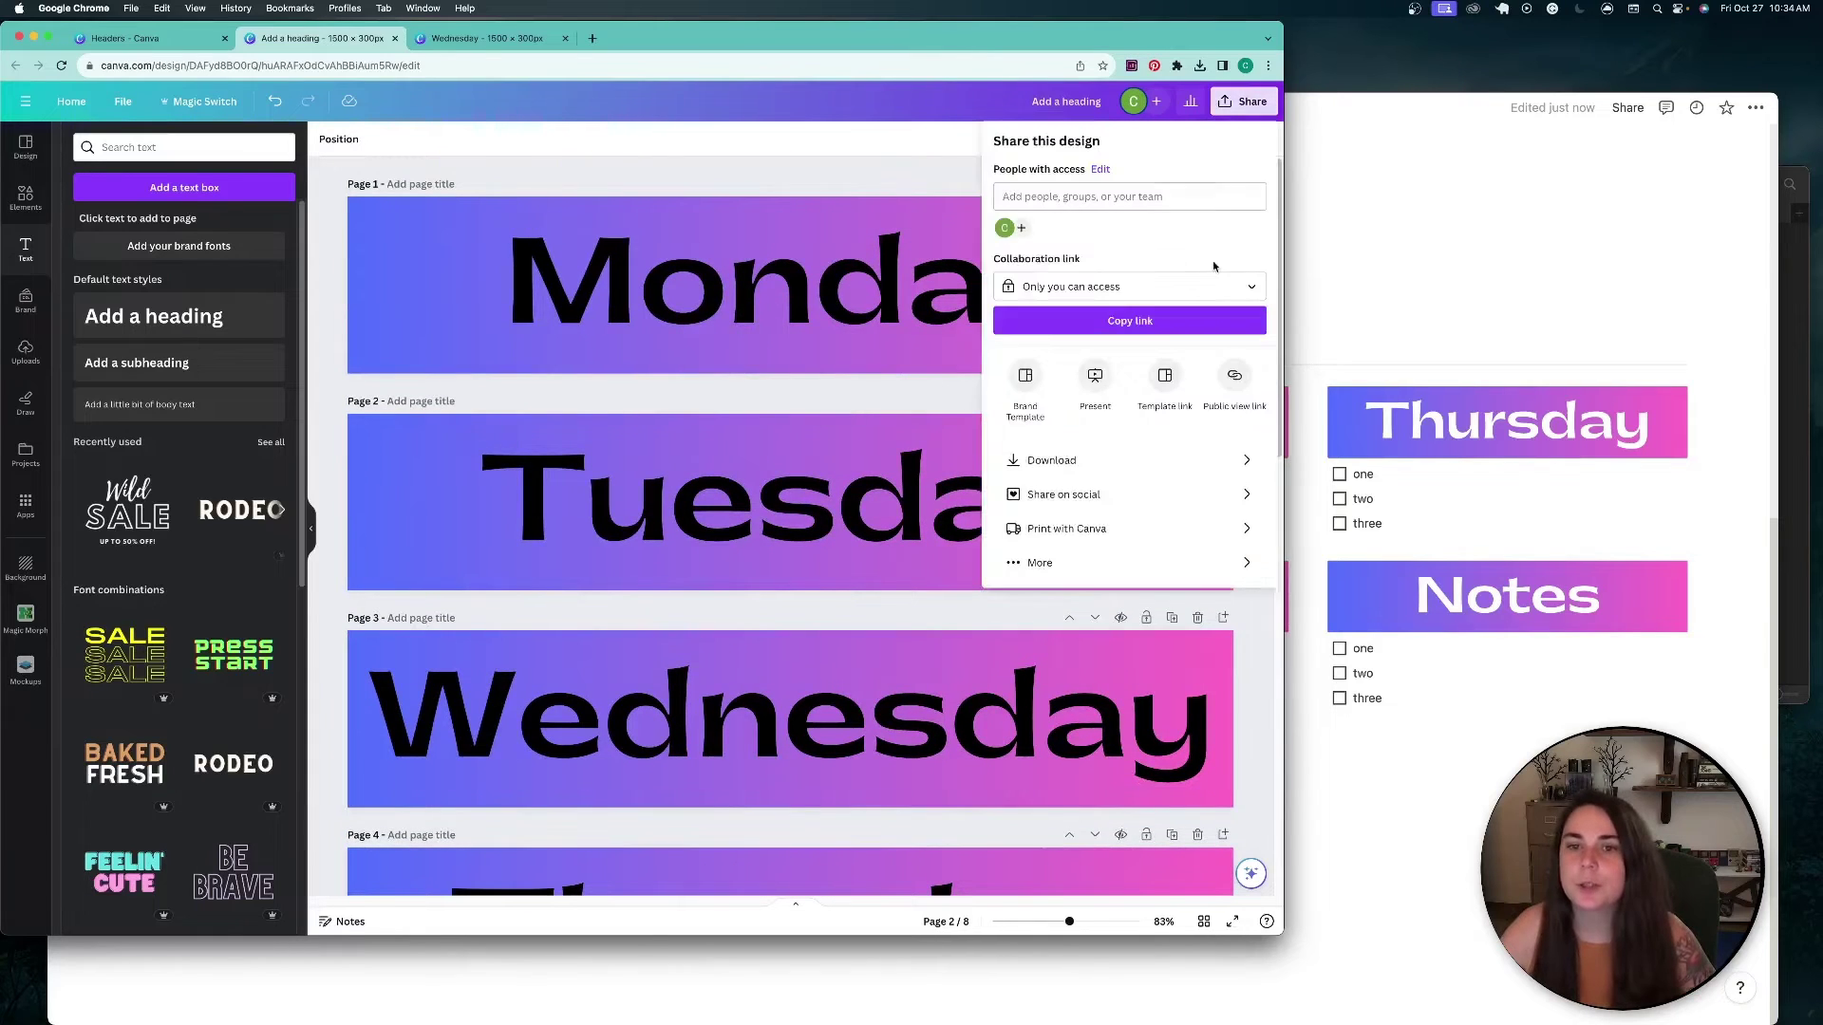
left_click(1129, 460)
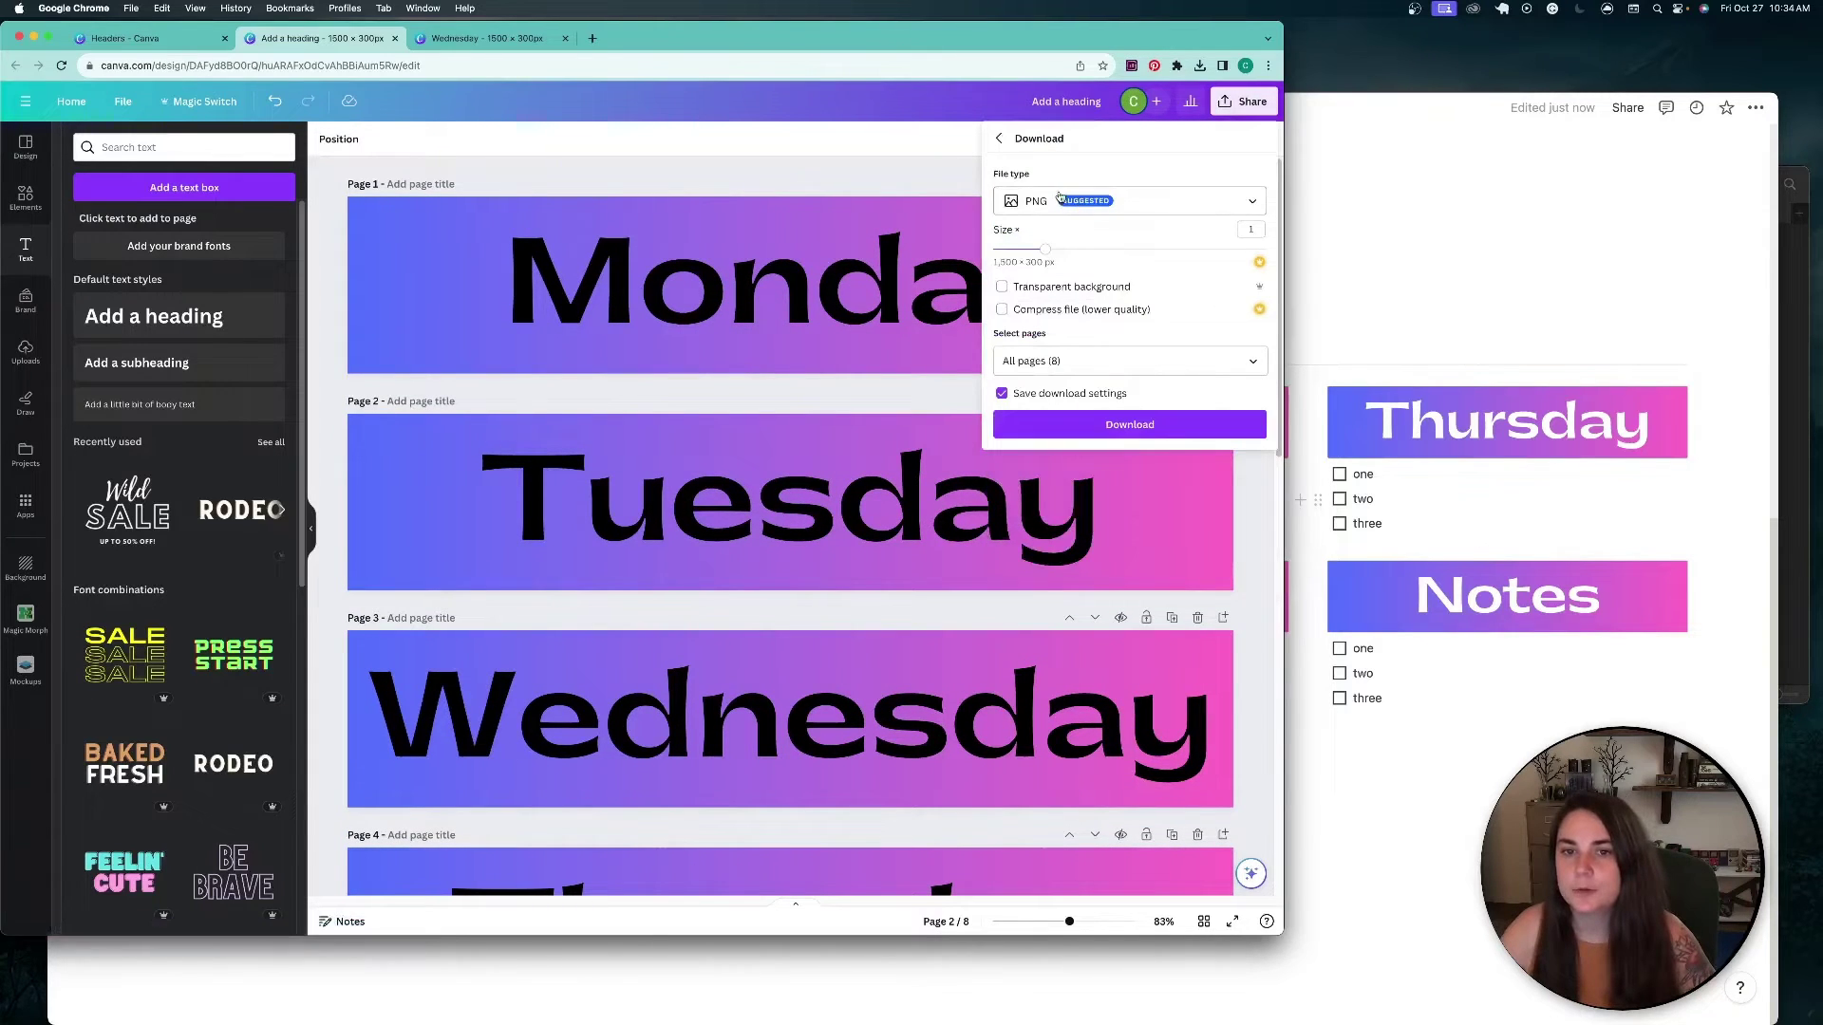
left_click(1092, 426)
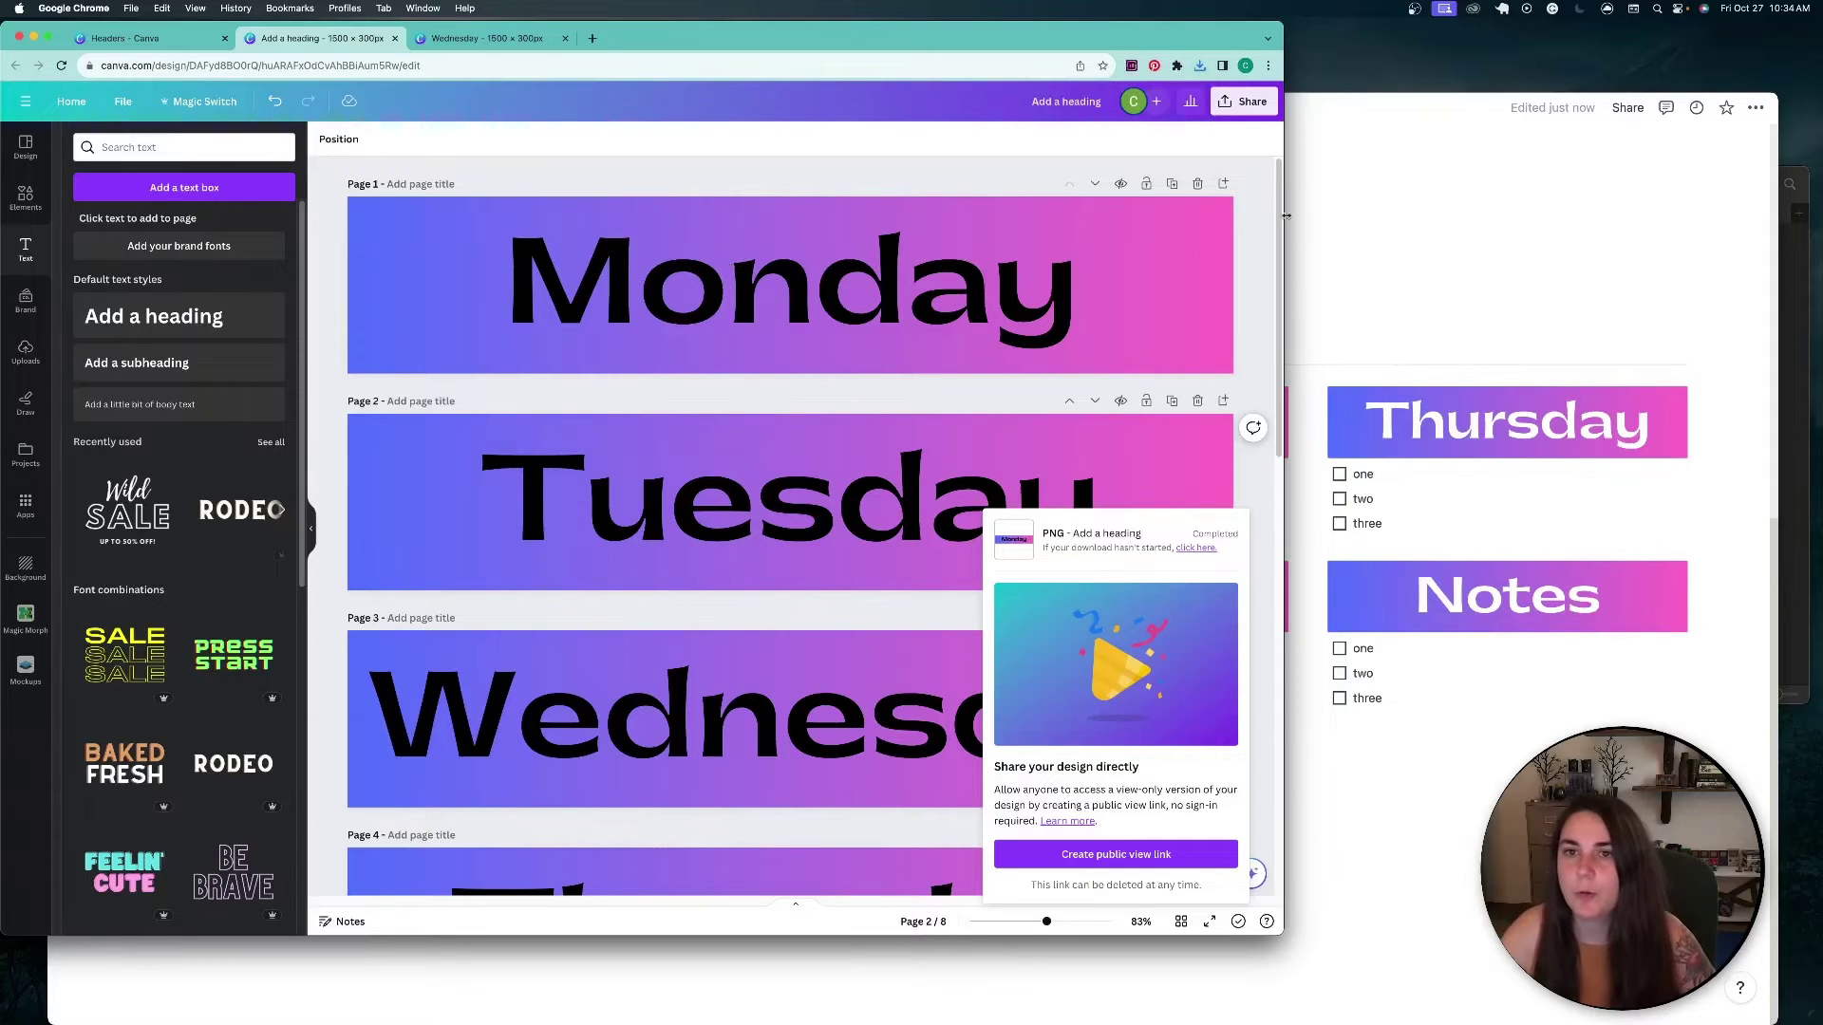
left_click(1200, 65)
Step: Drag the eight header PNGs into folder 3 and close the emptied 'Add a heading' window
left_click_drag(1058, 122, 949, 987)
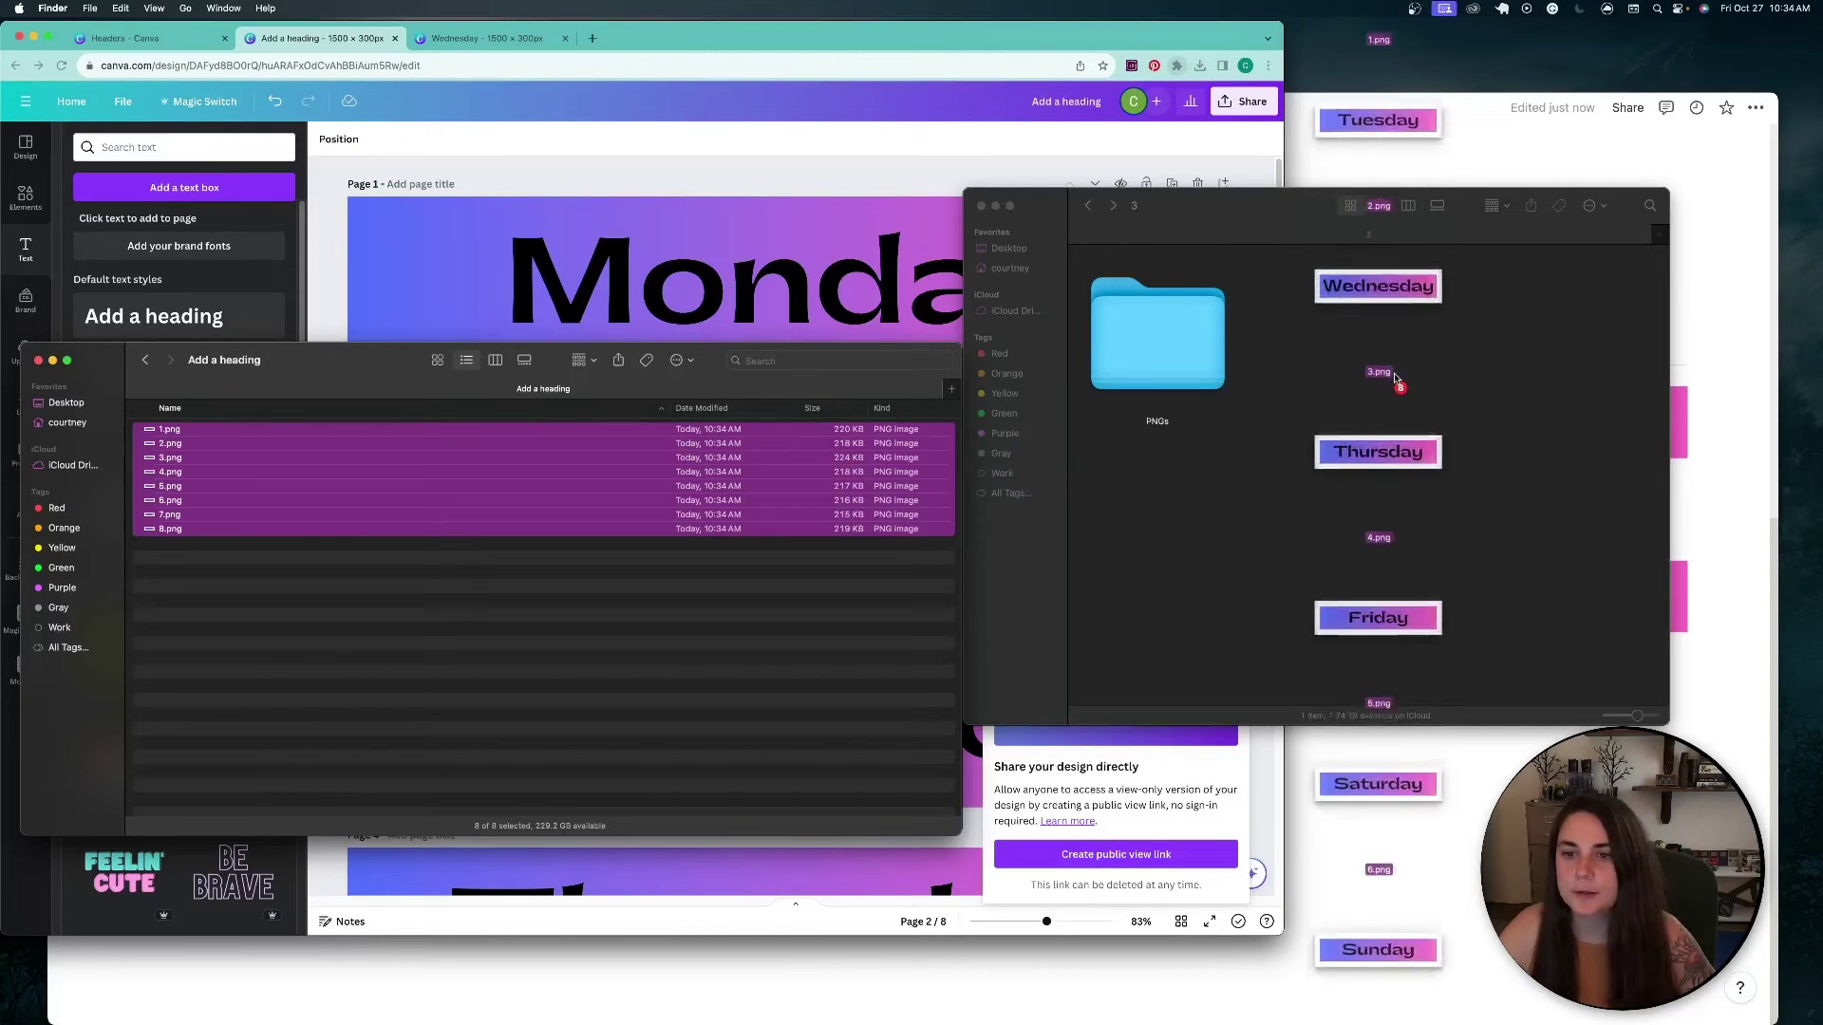
left_click_drag(1384, 408, 1388, 416)
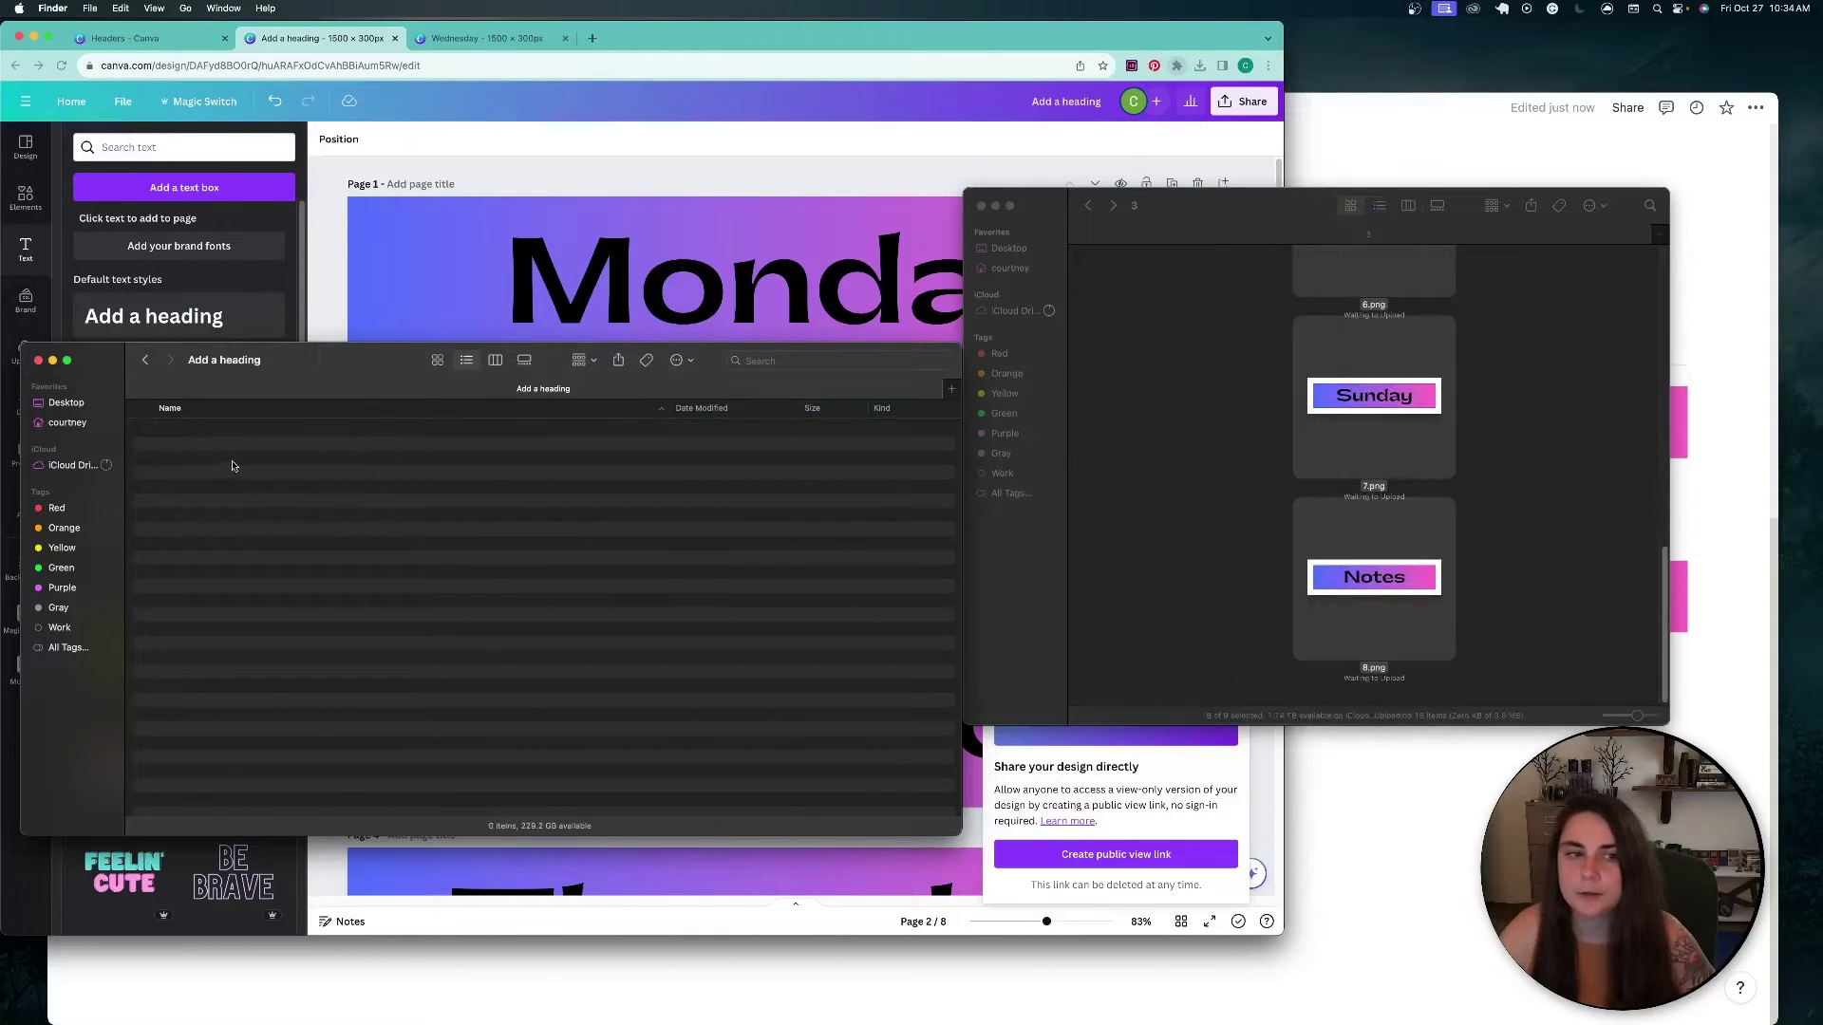
key("super+w")
left_click(1170, 476)
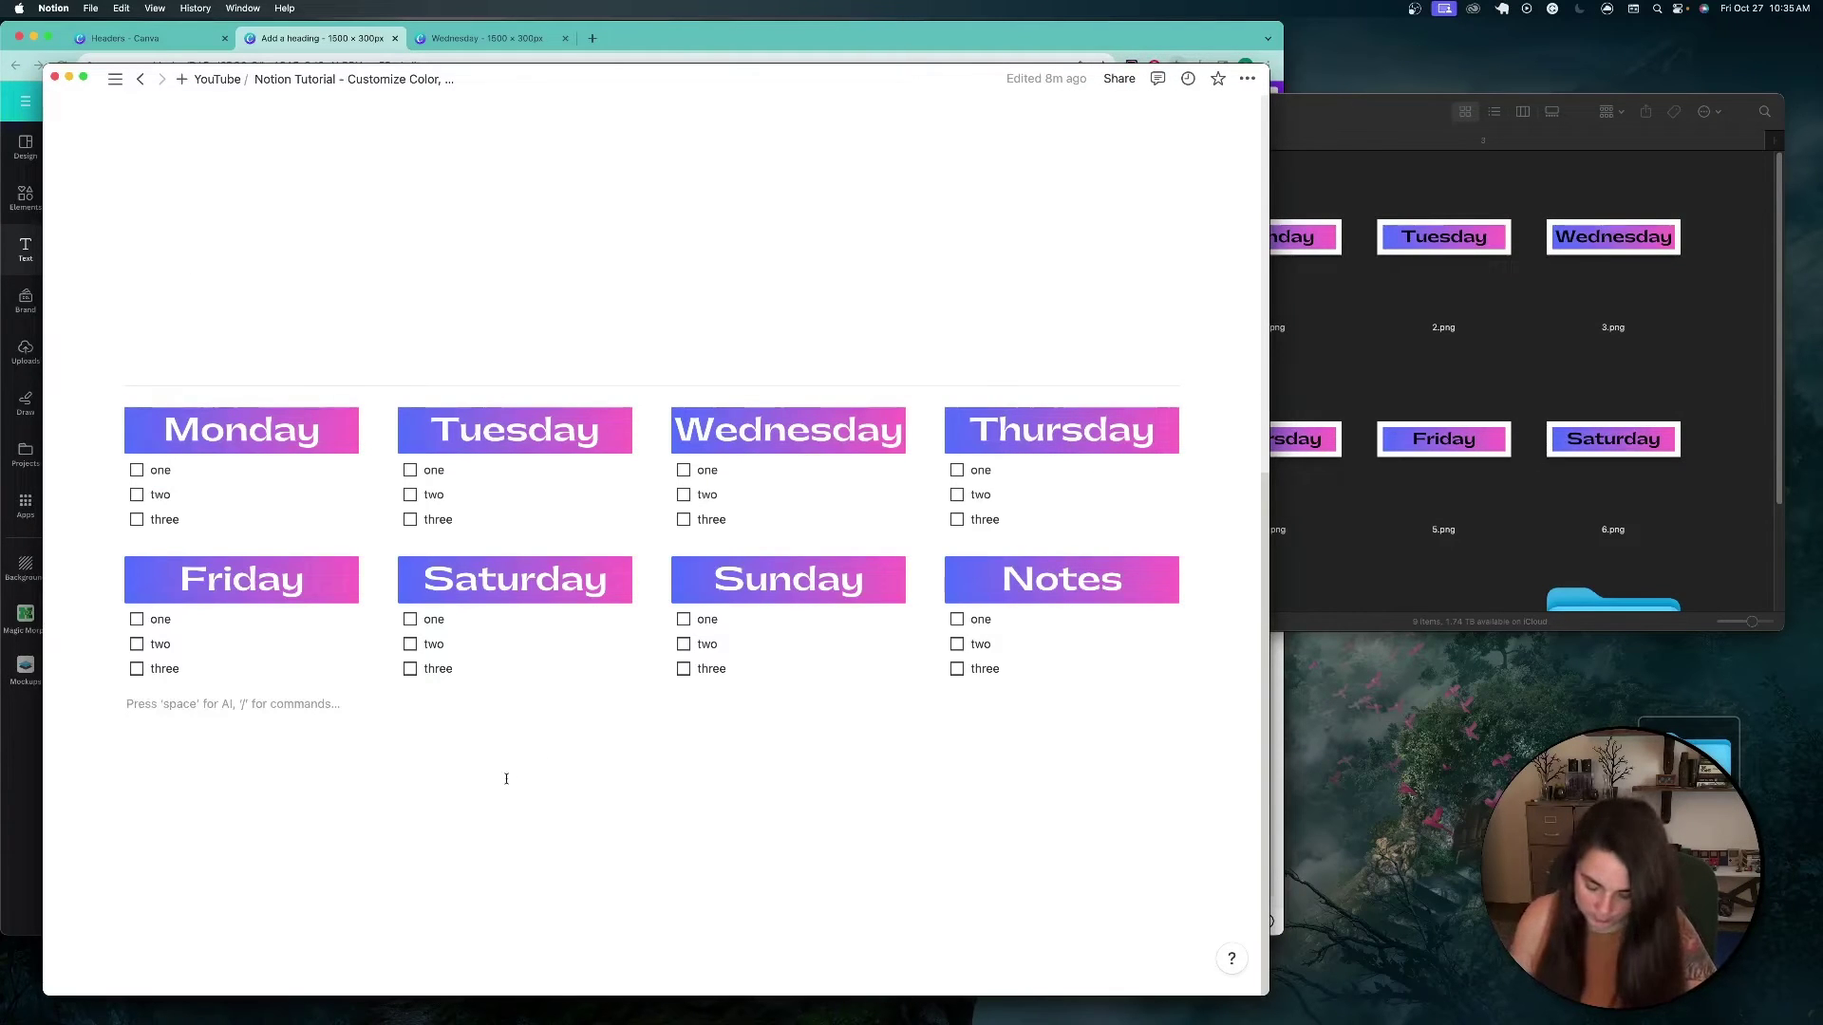
Step: Add blank lines below the weekday grid, dismissing the /col slash menu
key("Return")
key("Return")
key("Return")
key("Return")
key("Return")
key("Return")
type("/")
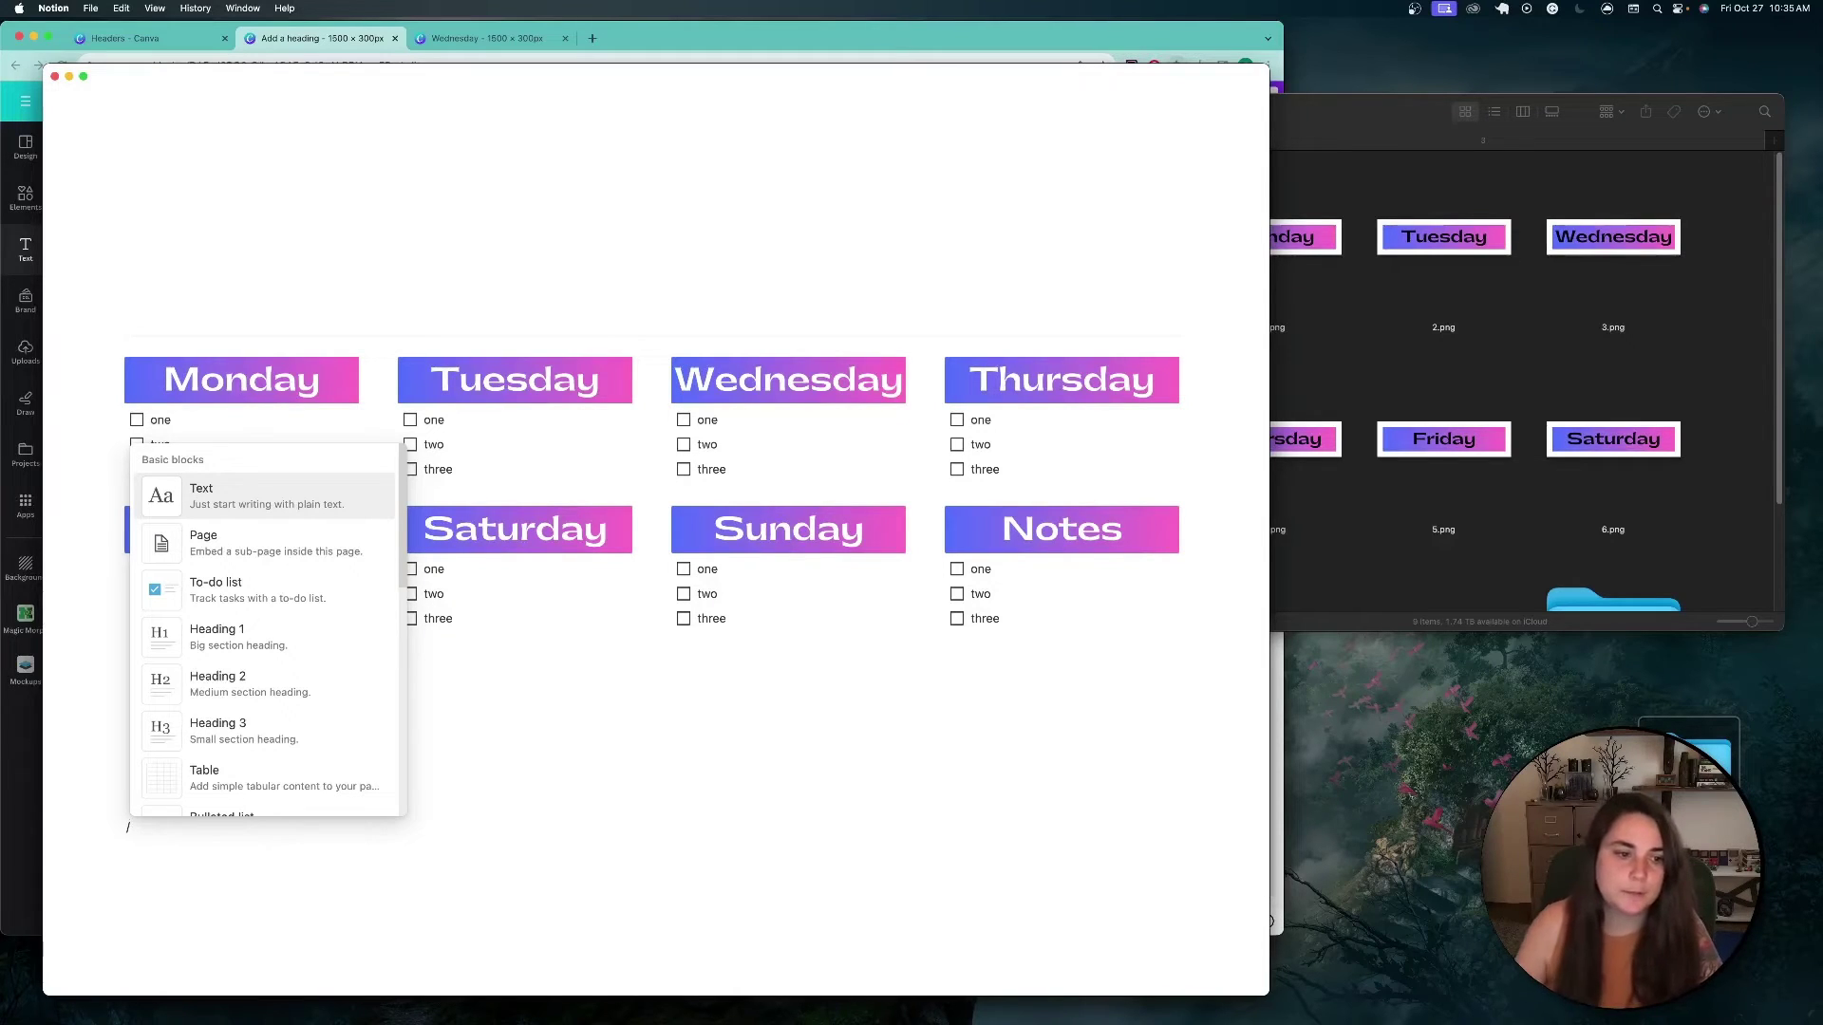
type("col")
key("BackSpace")
key("BackSpace")
key("BackSpace")
key("BackSpace")
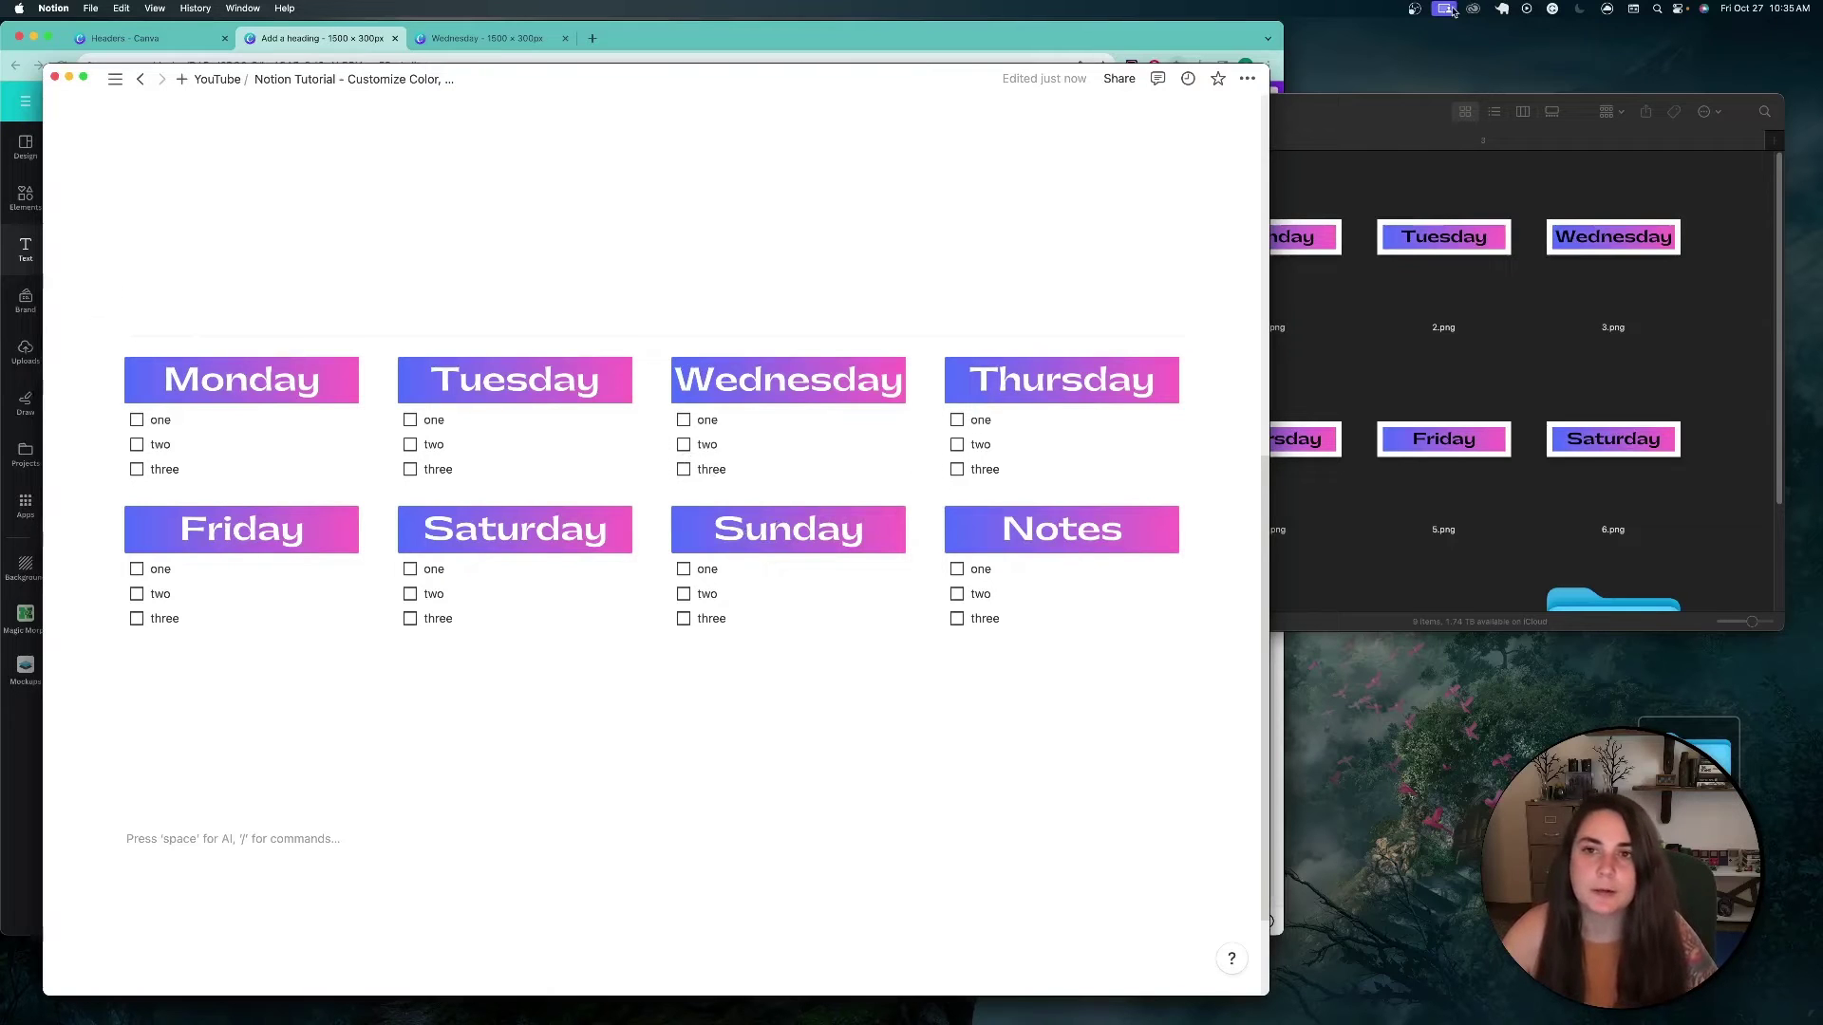
Step: Place the Monday, Tuesday, Wednesday and Thursday PNGs side by side below the grid, deleting an oversized Monday copy
scroll(851, 570, "down", 2)
left_click_drag(1305, 237, 186, 684)
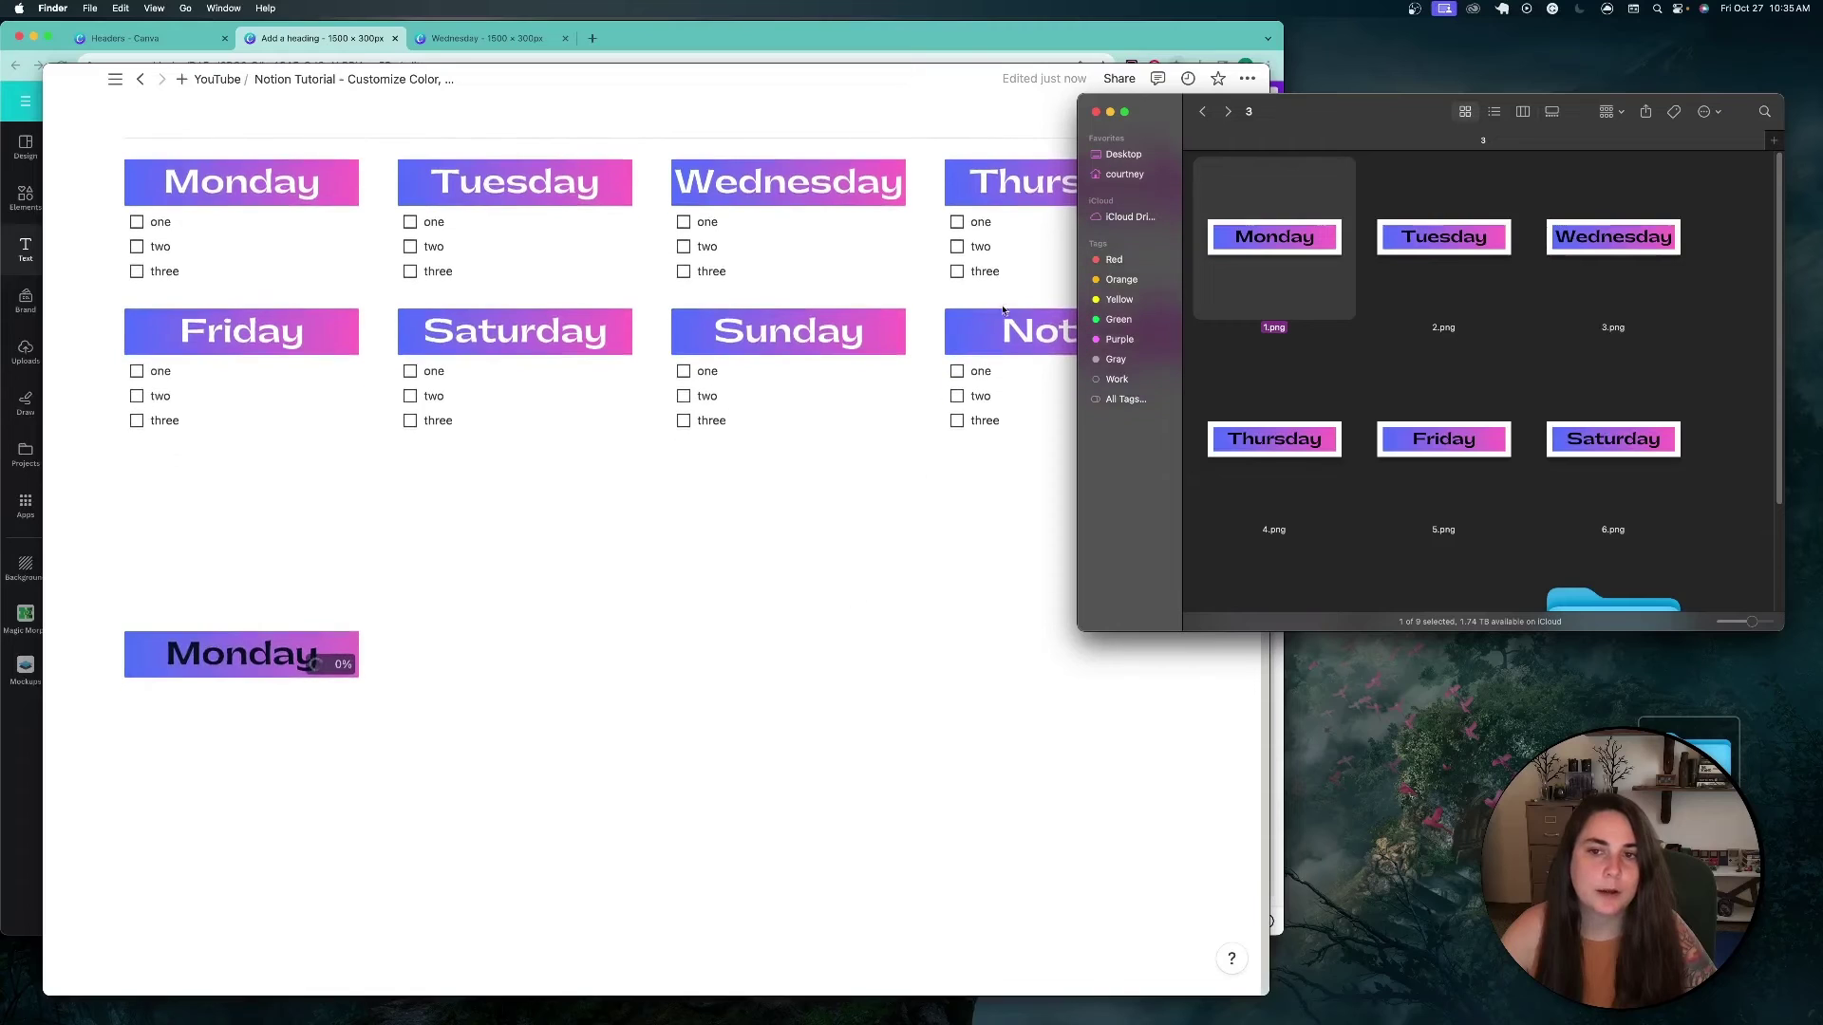
left_click_drag(1274, 237, 533, 916)
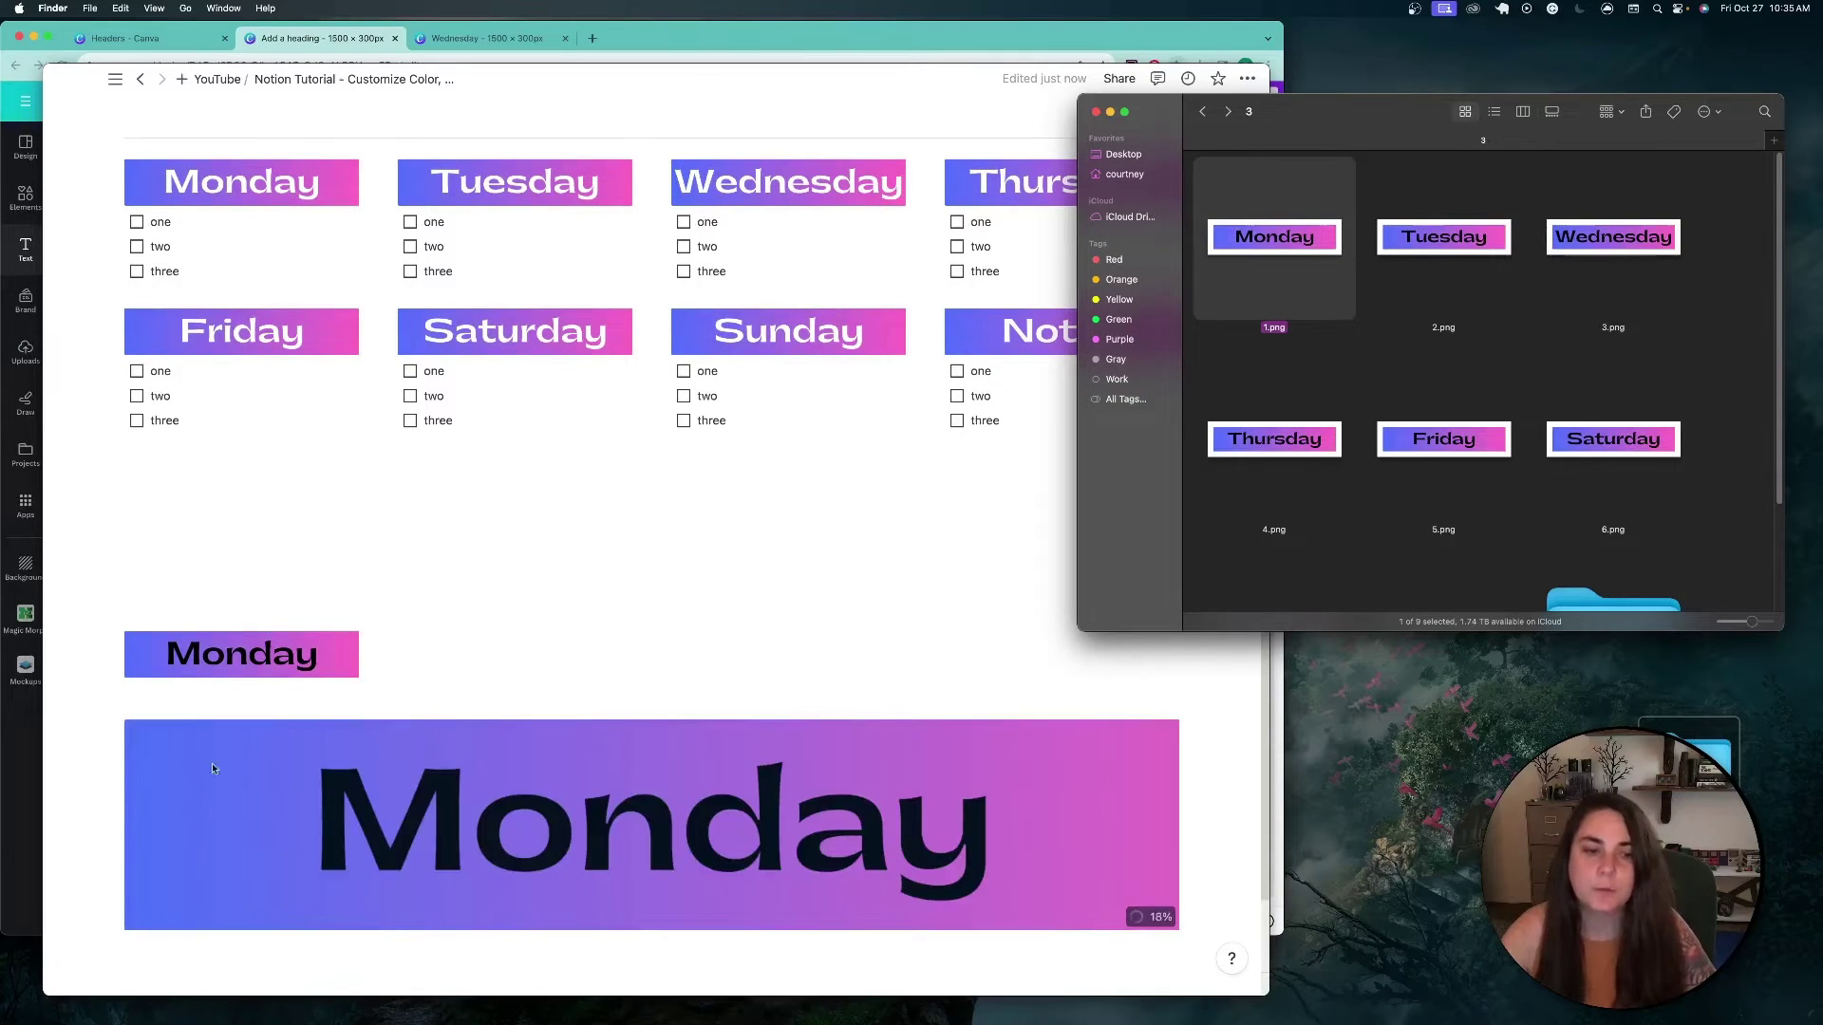
left_click(106, 748)
left_click(112, 736)
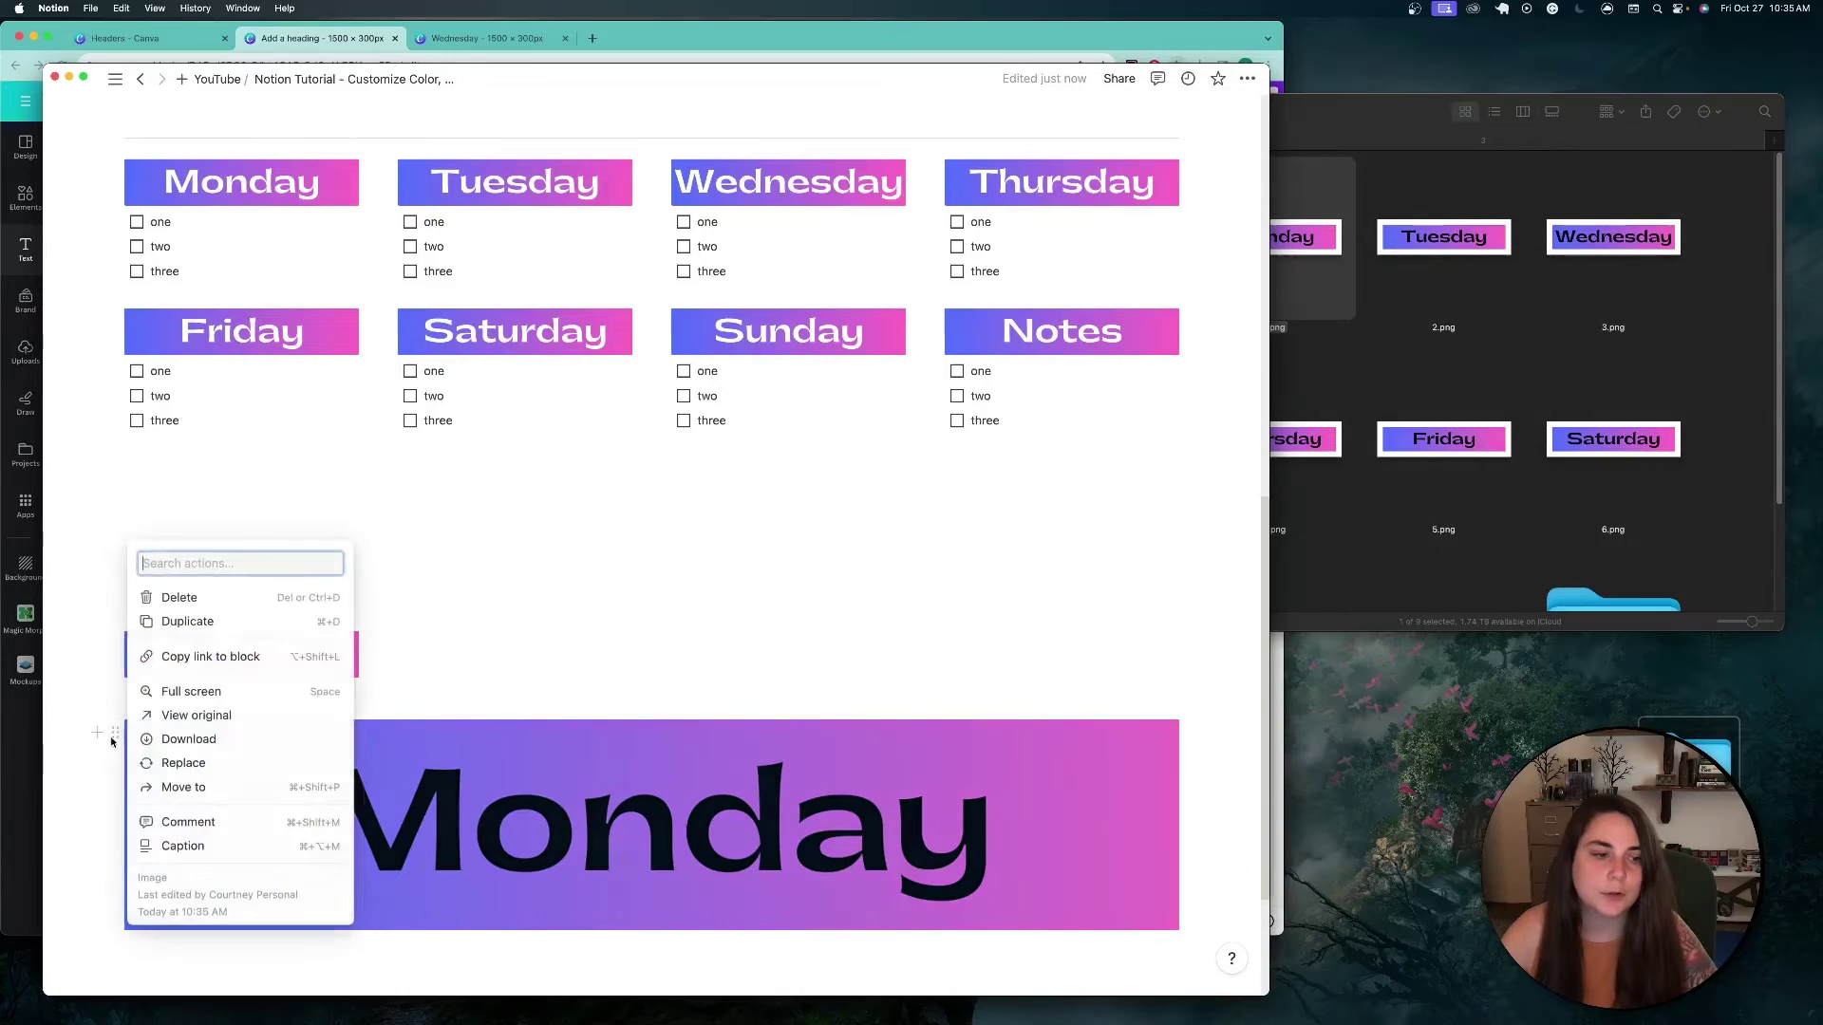
left_click(179, 597)
left_click_drag(1443, 237, 487, 655)
left_click_drag(1642, 264, 694, 679)
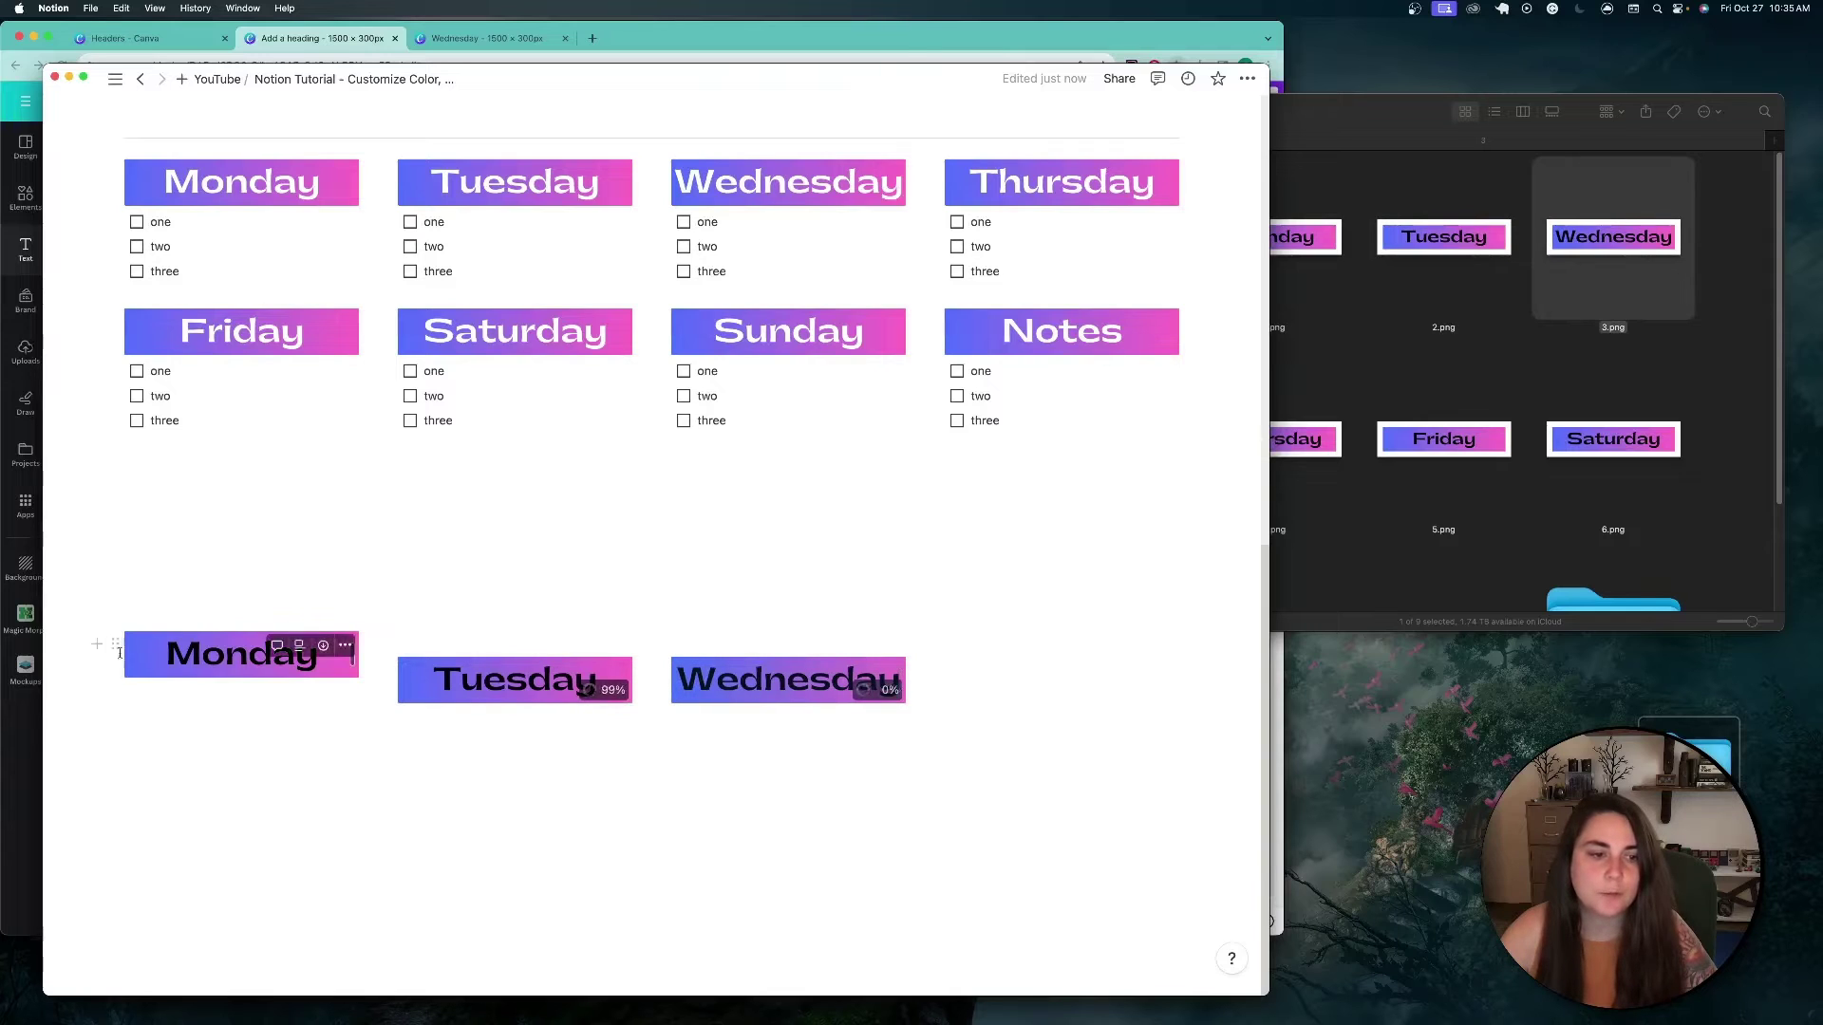
mouse_move(116, 652)
left_mouse_down()
mouse_move(91, 643)
mouse_move(105, 665)
left_mouse_up()
left_click_drag(1306, 439, 1001, 688)
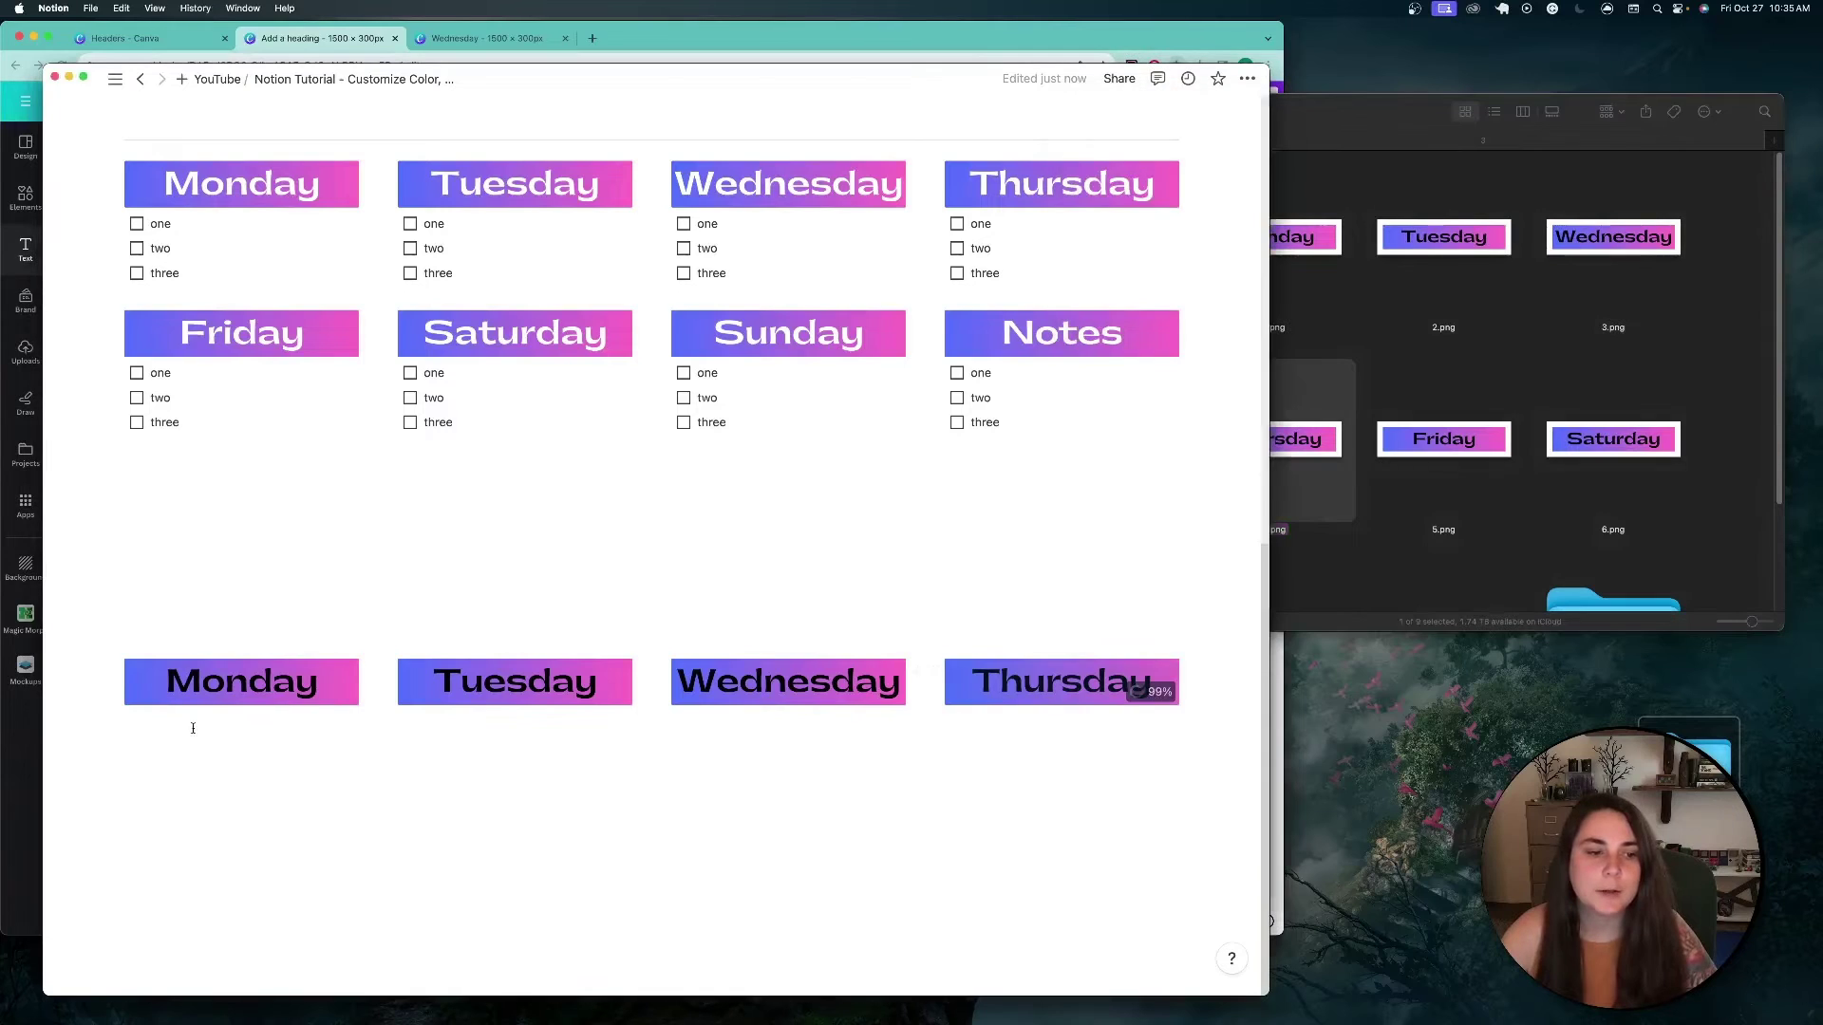
Step: Create a to-do list with items one, two and three below the Monday image
left_click(192, 728)
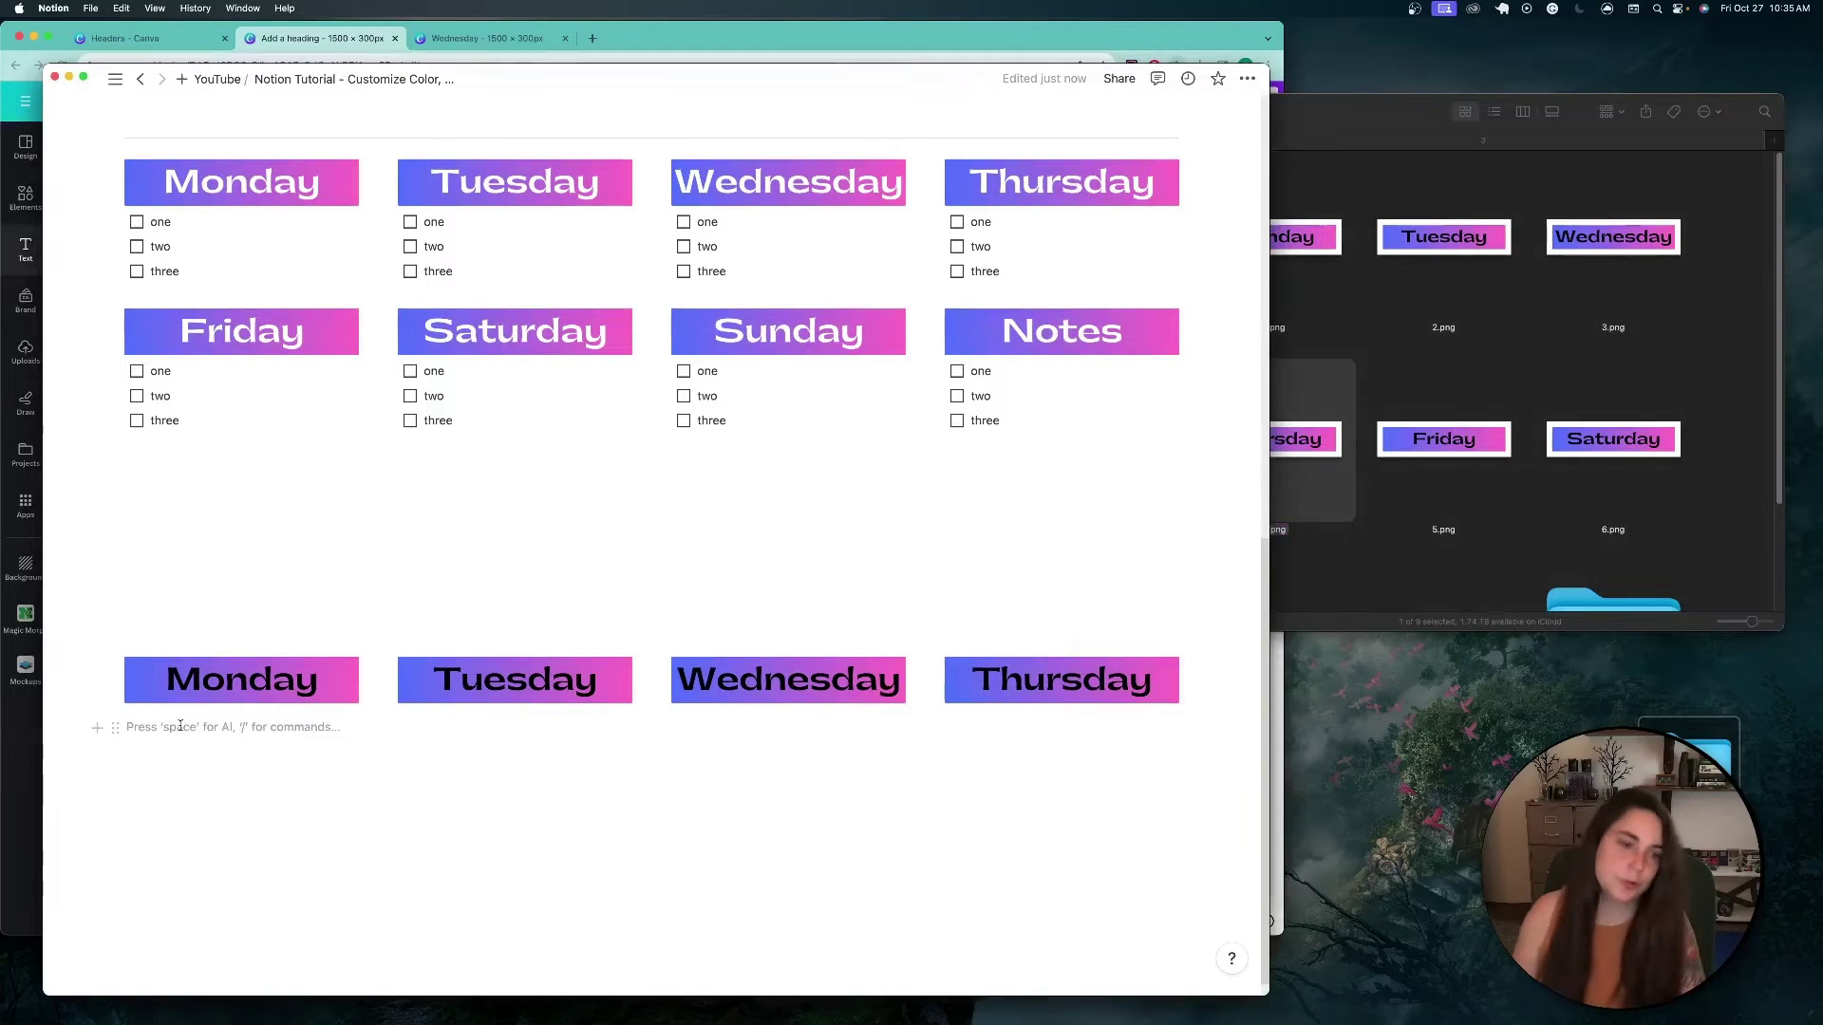
type("/t")
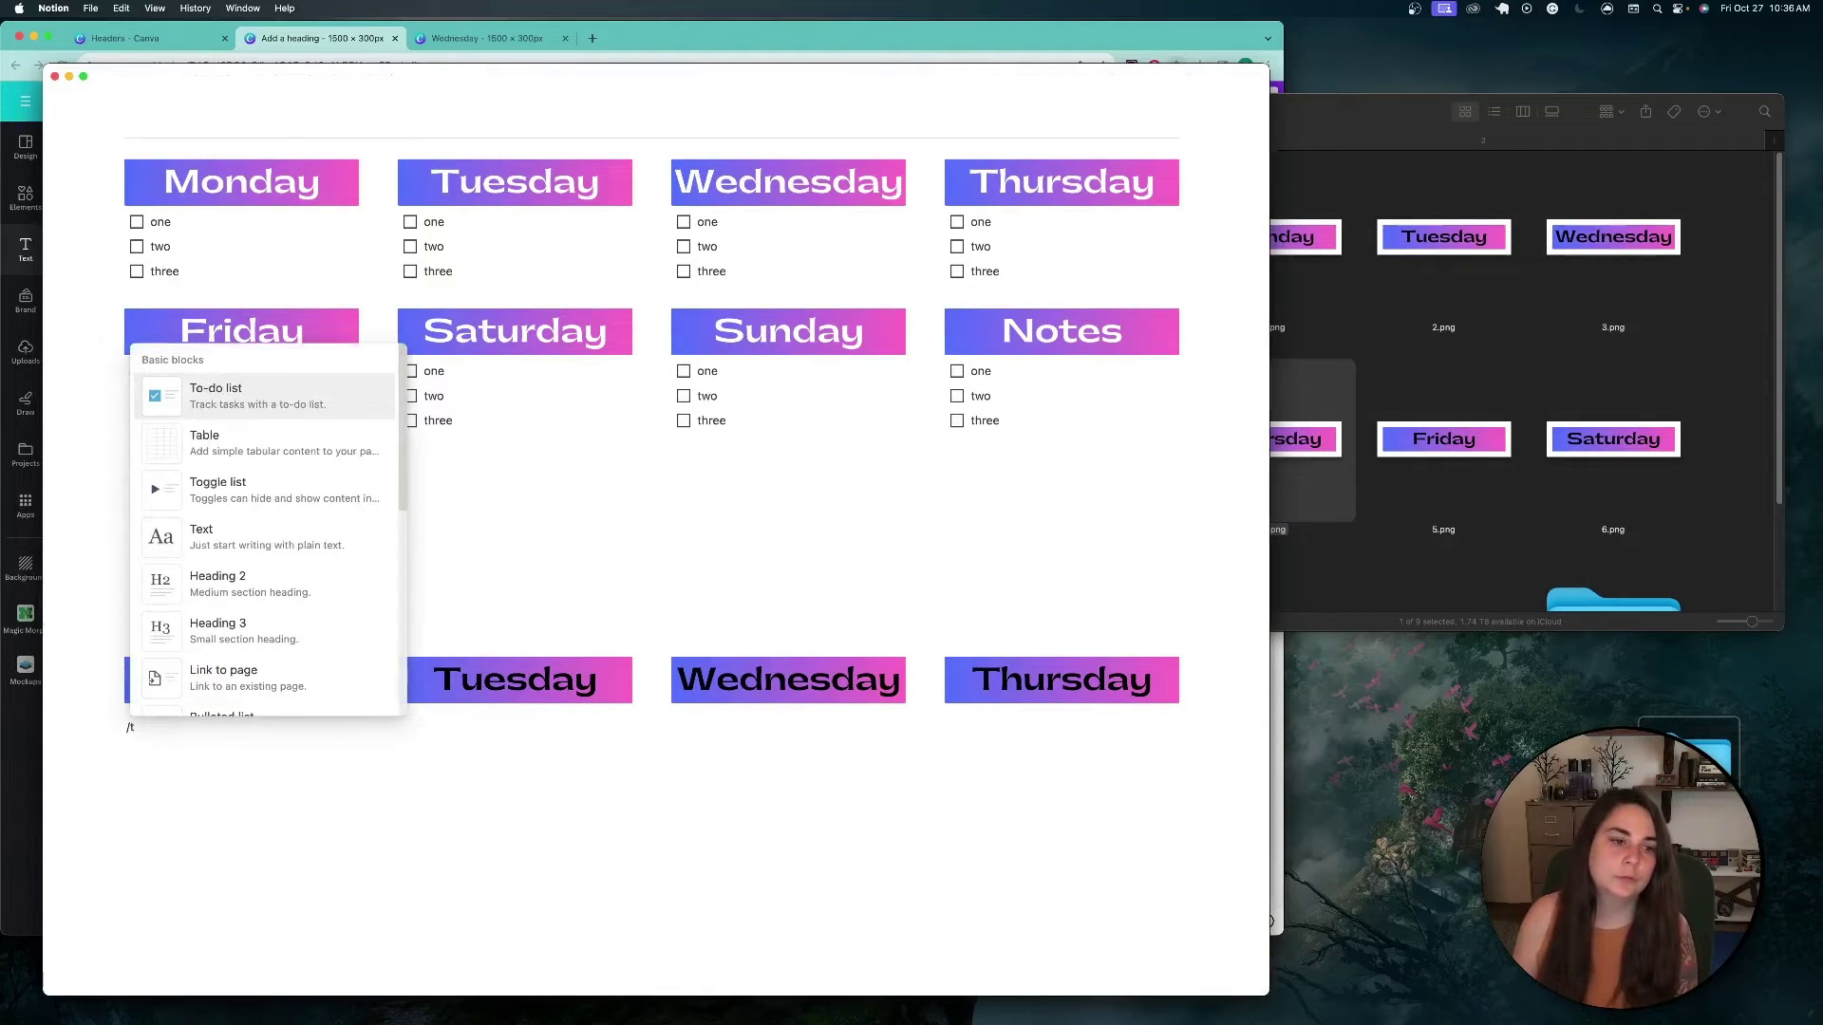
key("Return")
type("one")
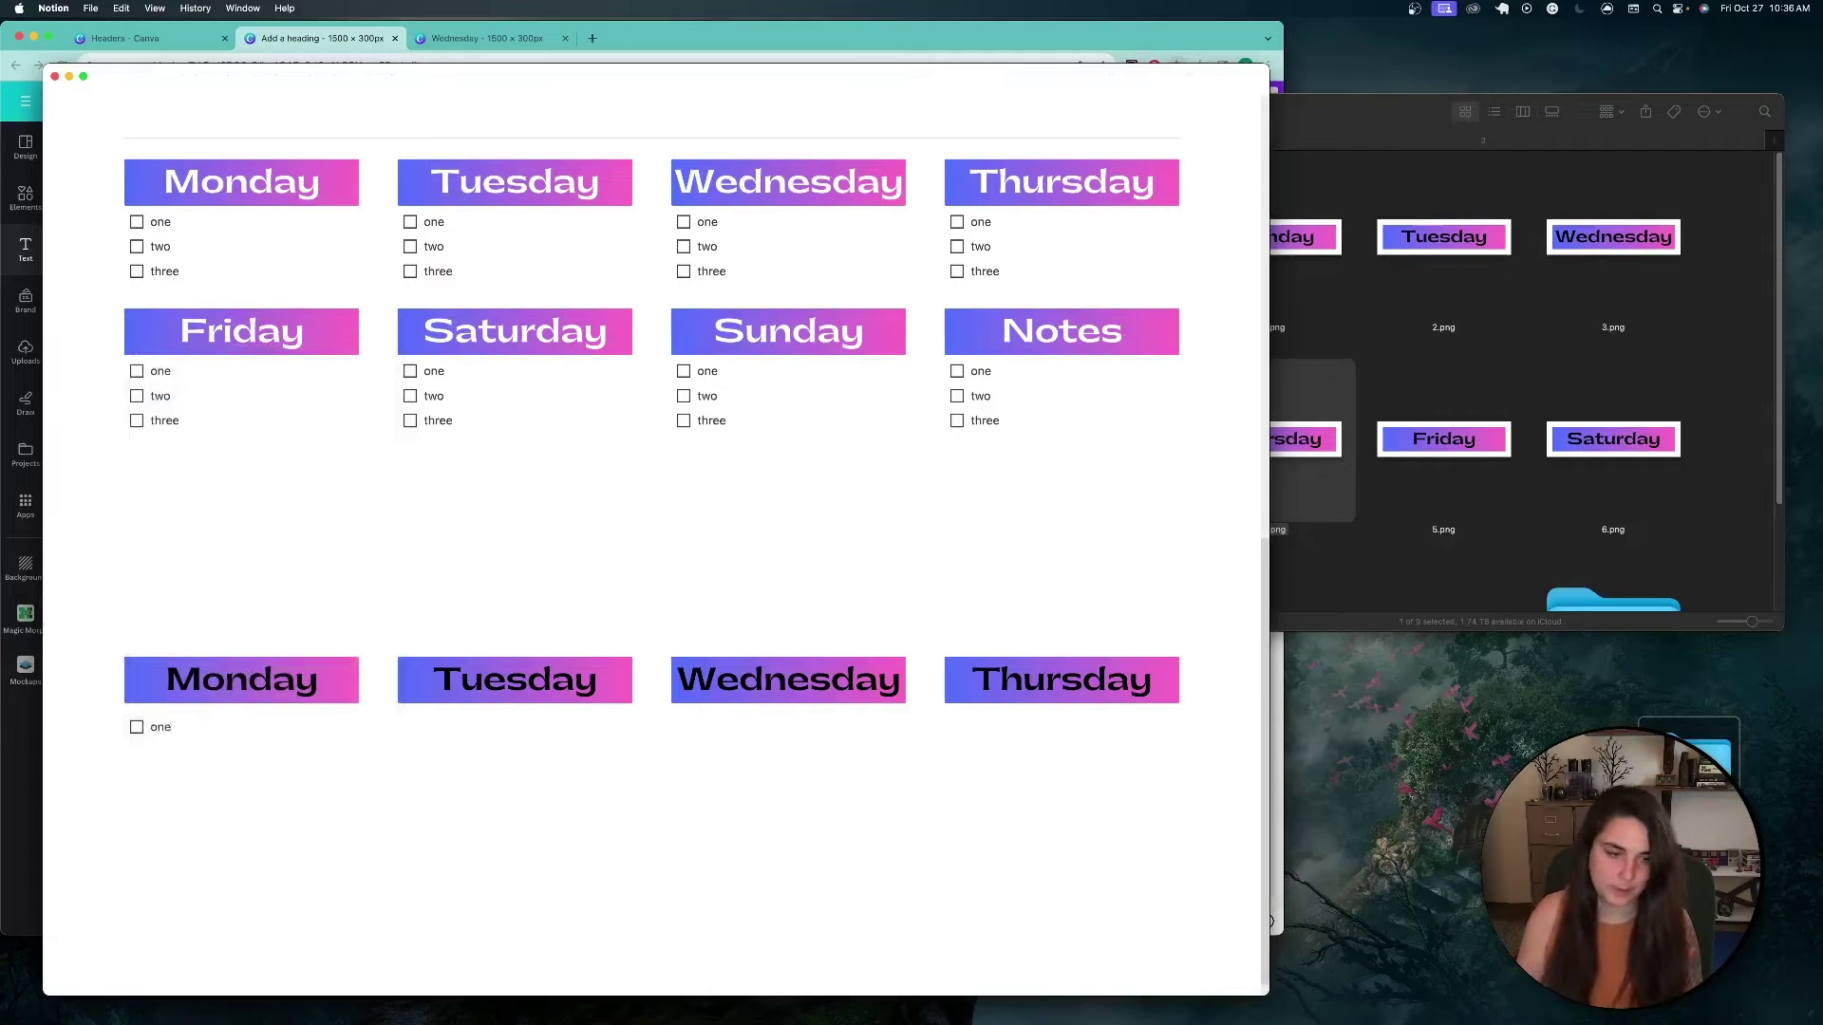
key("Return")
type("two")
key("Return")
type("three")
Step: Move the to-do list into the Monday column and copy it under the Tuesday image
left_click_drag(190, 719, 188, 791)
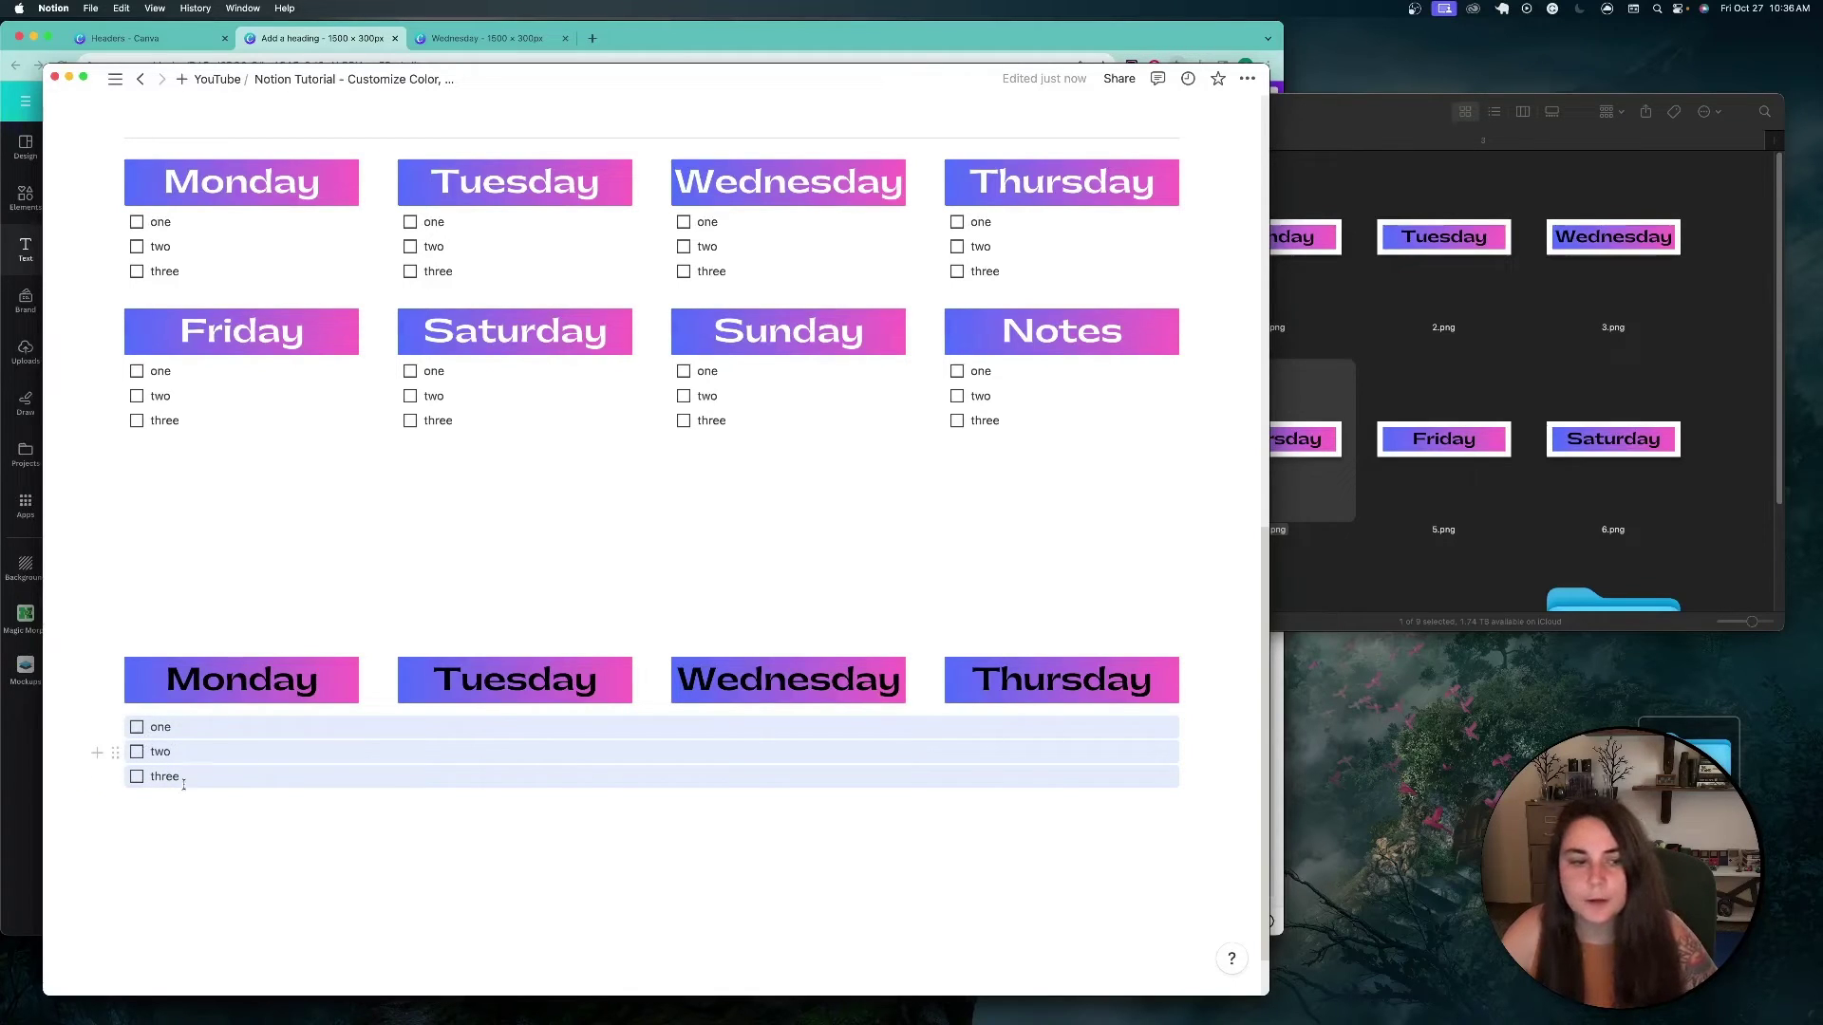
left_click_drag(115, 727, 153, 713)
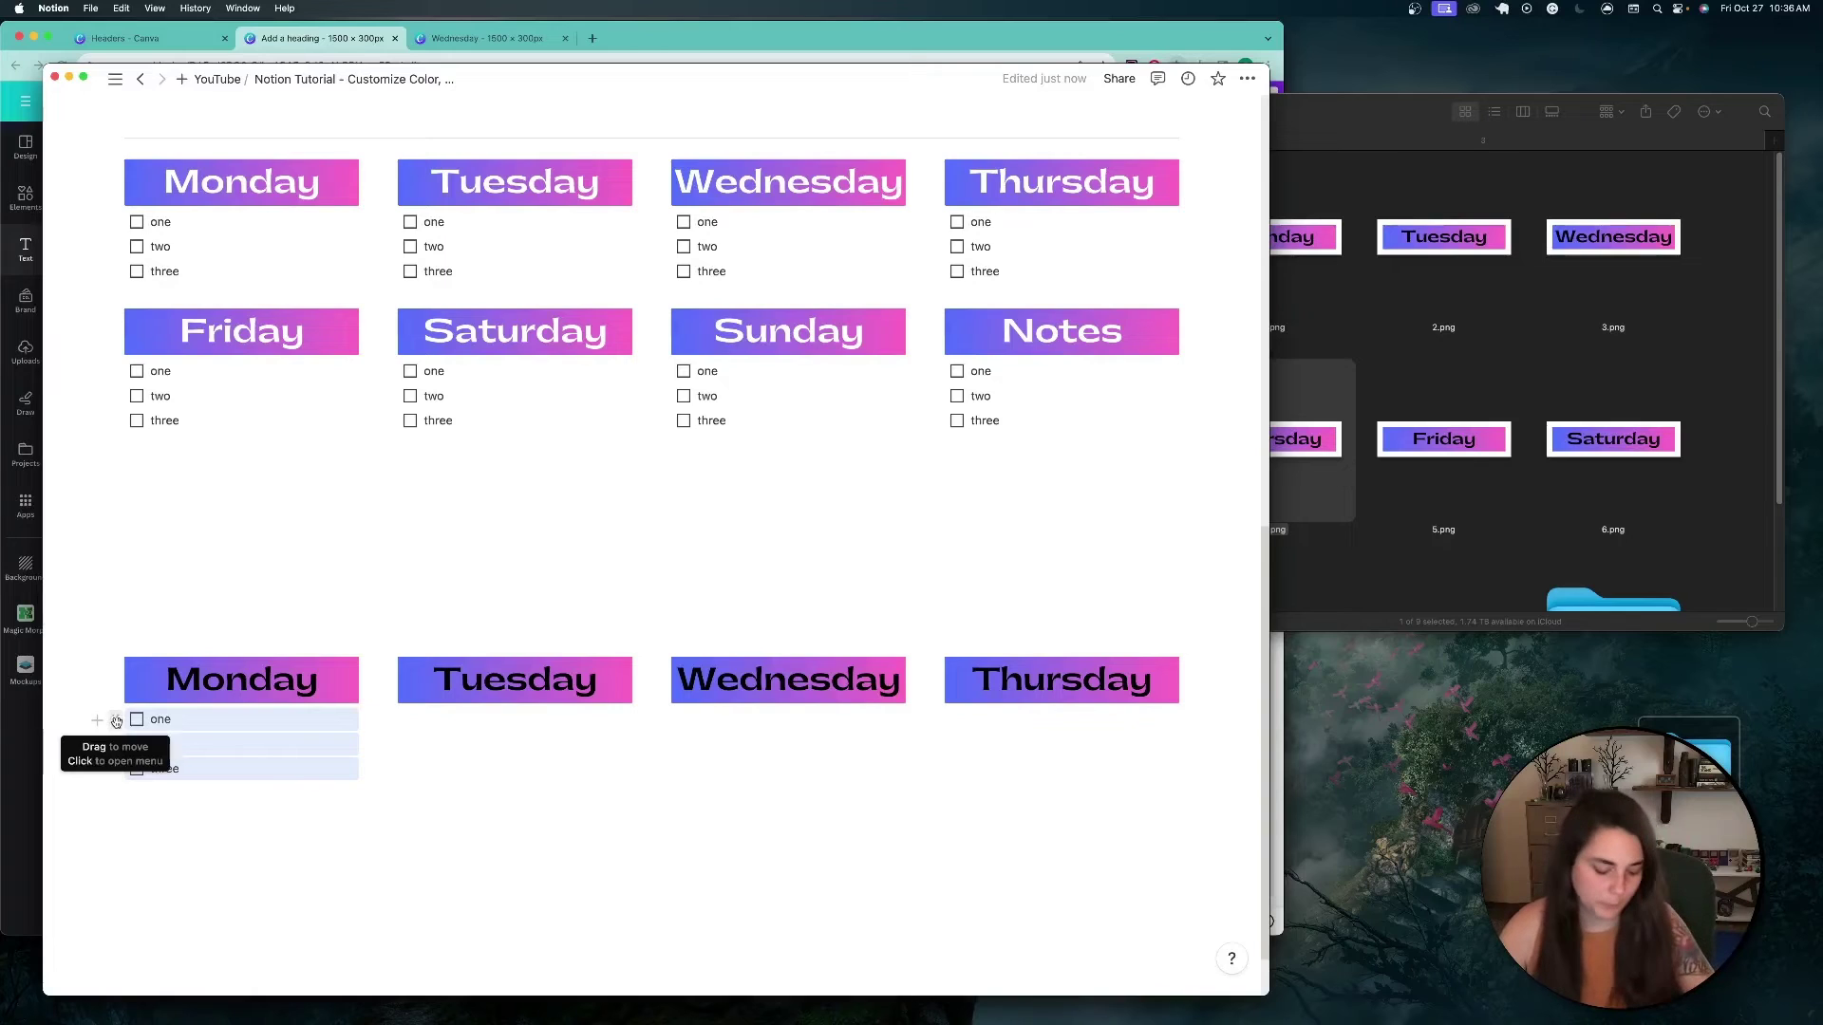
mouse_move(135, 719)
left_mouse_down()
mouse_move(180, 726)
mouse_move(156, 724)
mouse_move(161, 707)
left_mouse_up()
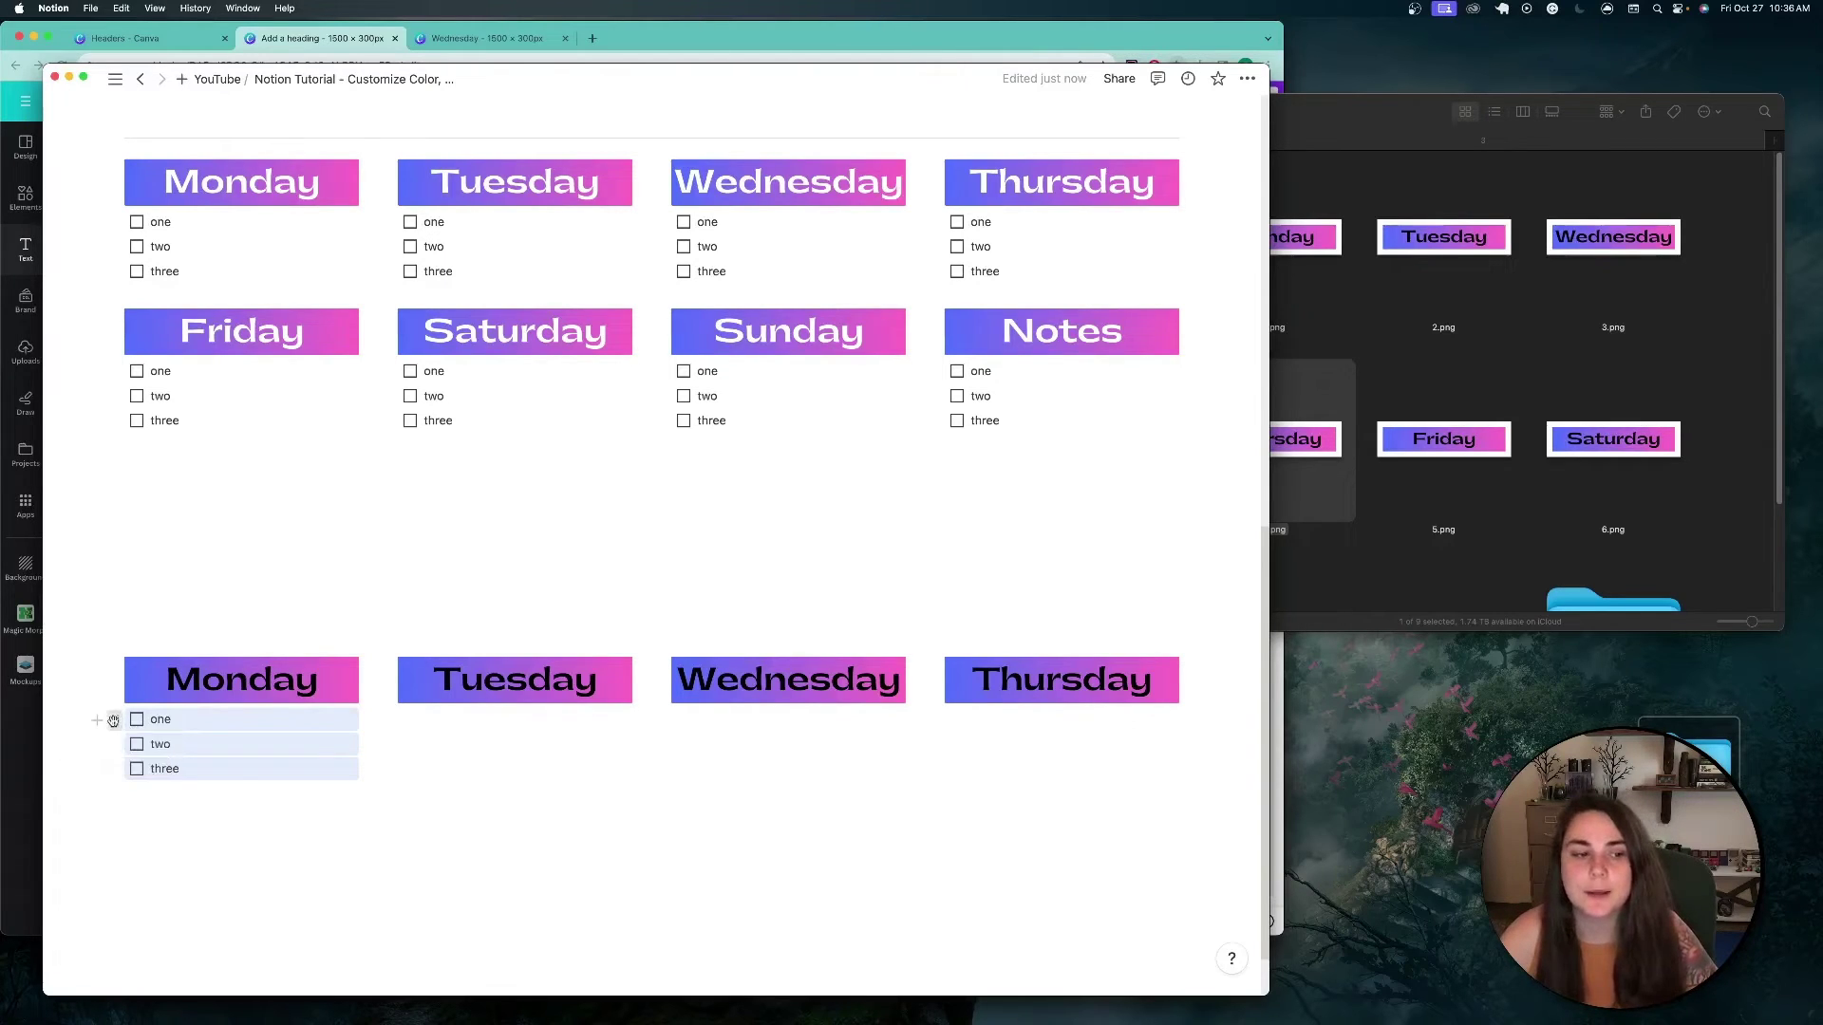
left_click_drag(114, 718, 477, 714)
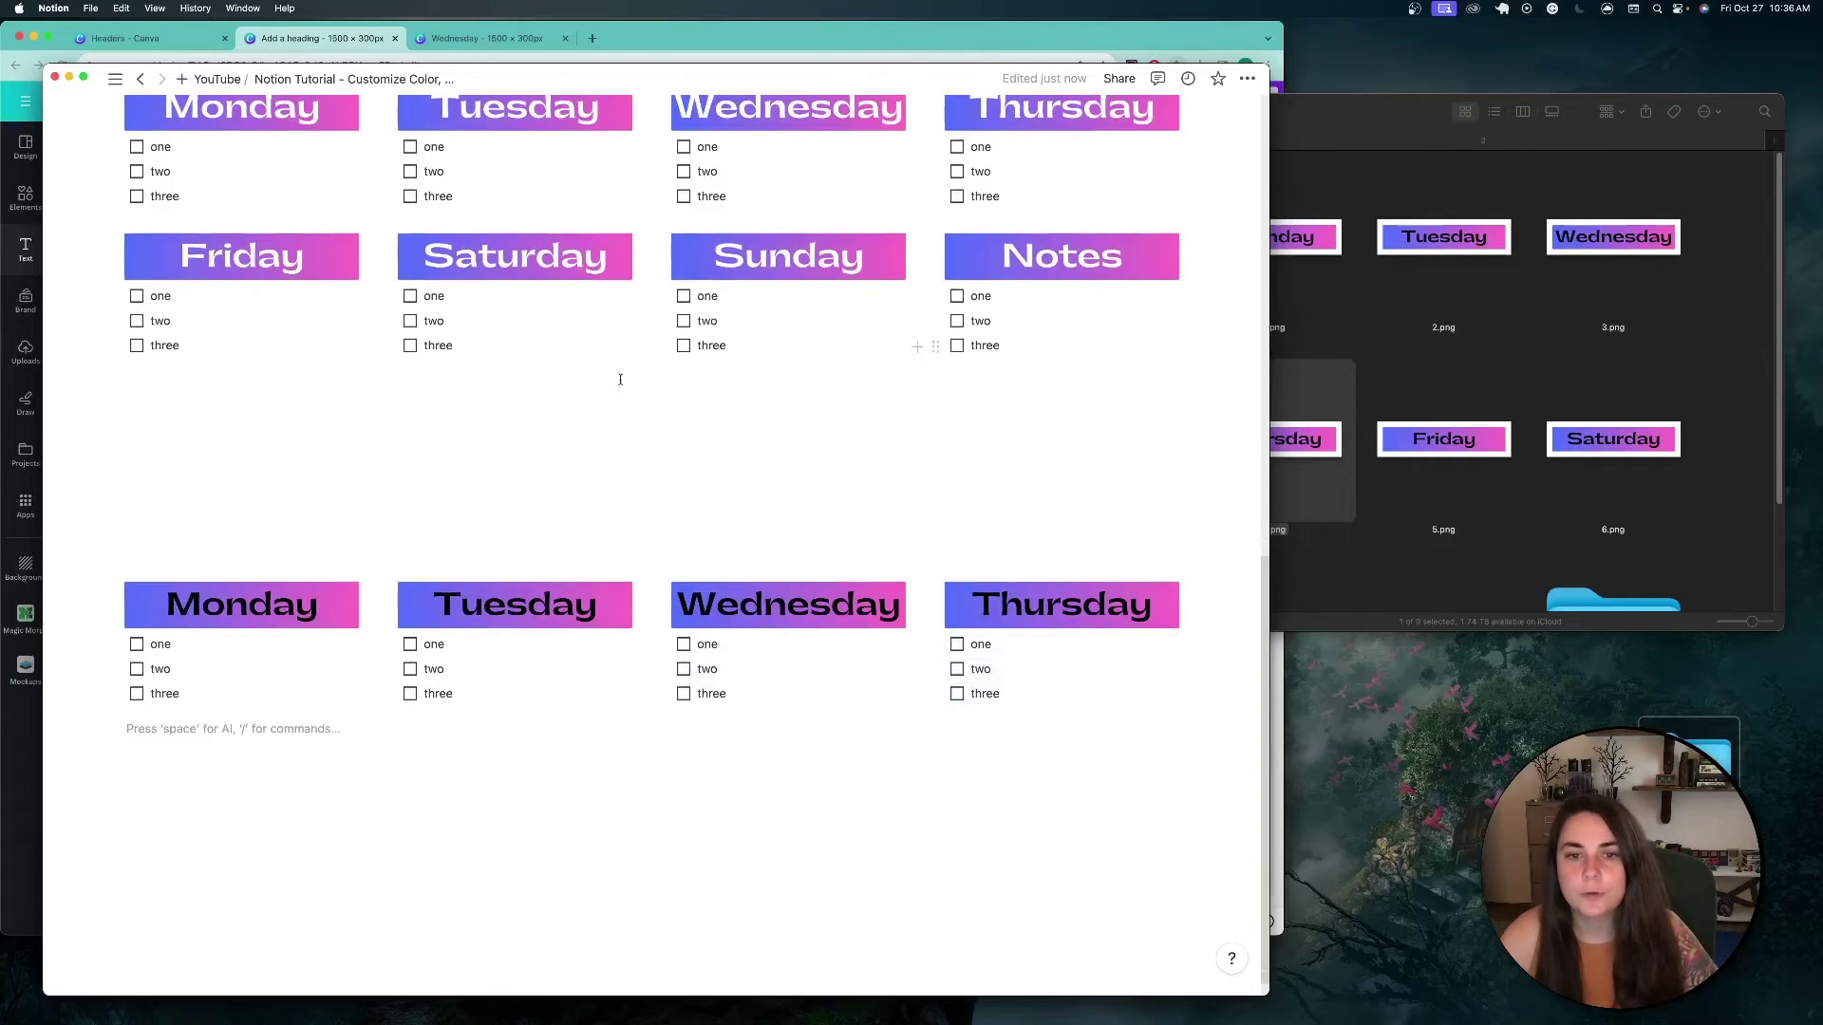
Step: Compare the two Canva day-header designs, then add a cover image to the Notion page
scroll(198, 604, "up", 5)
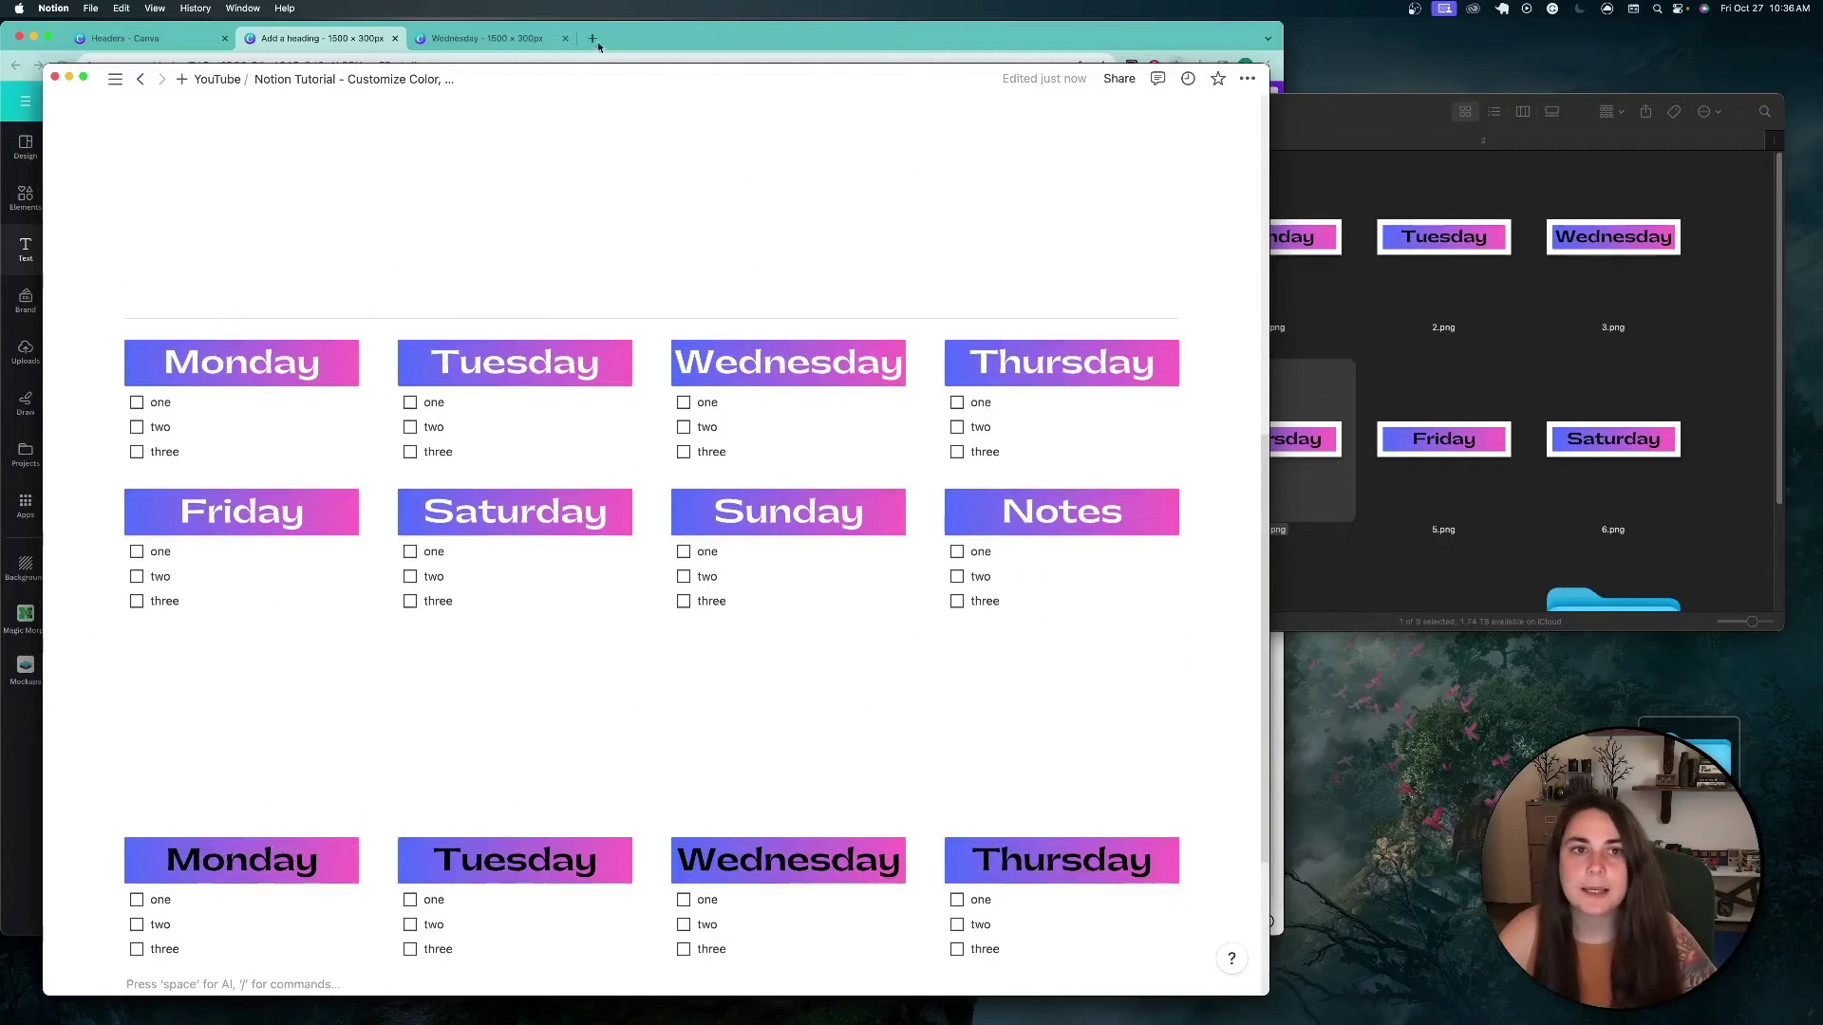
left_click(492, 39)
scroll(480, 678, "down", 3)
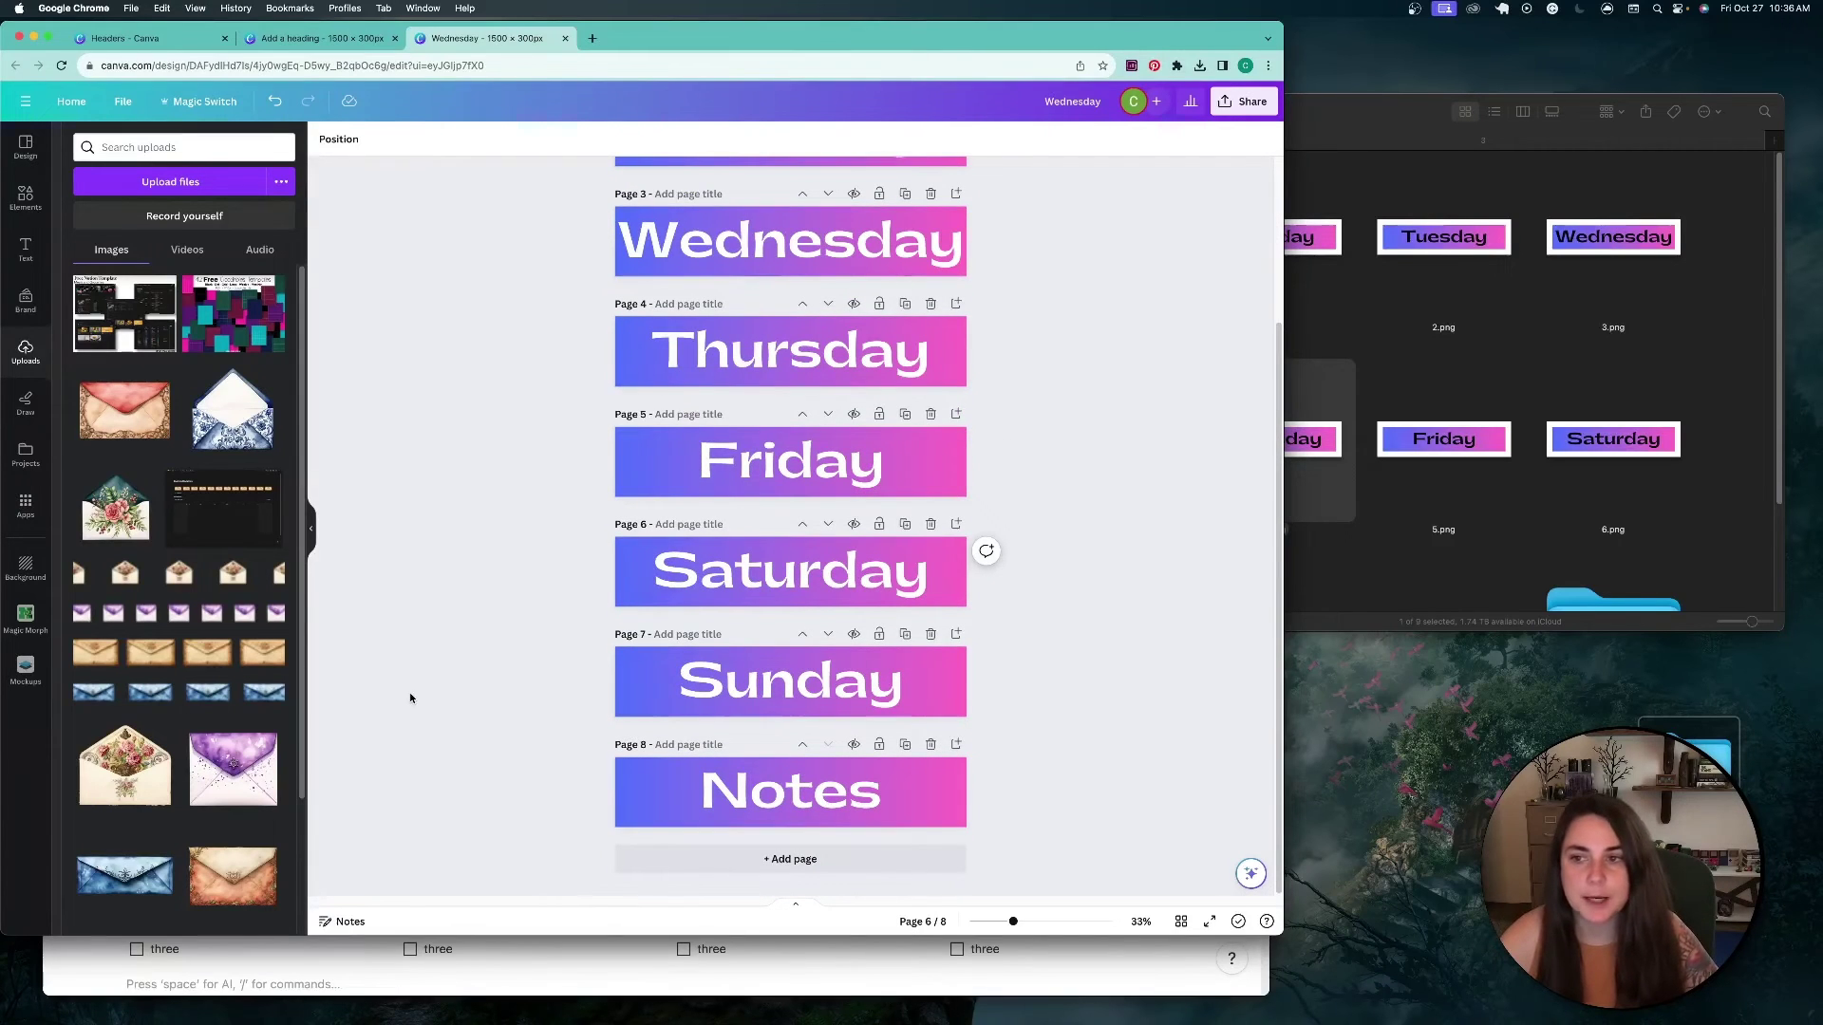
key("ctrl+shift+Tab")
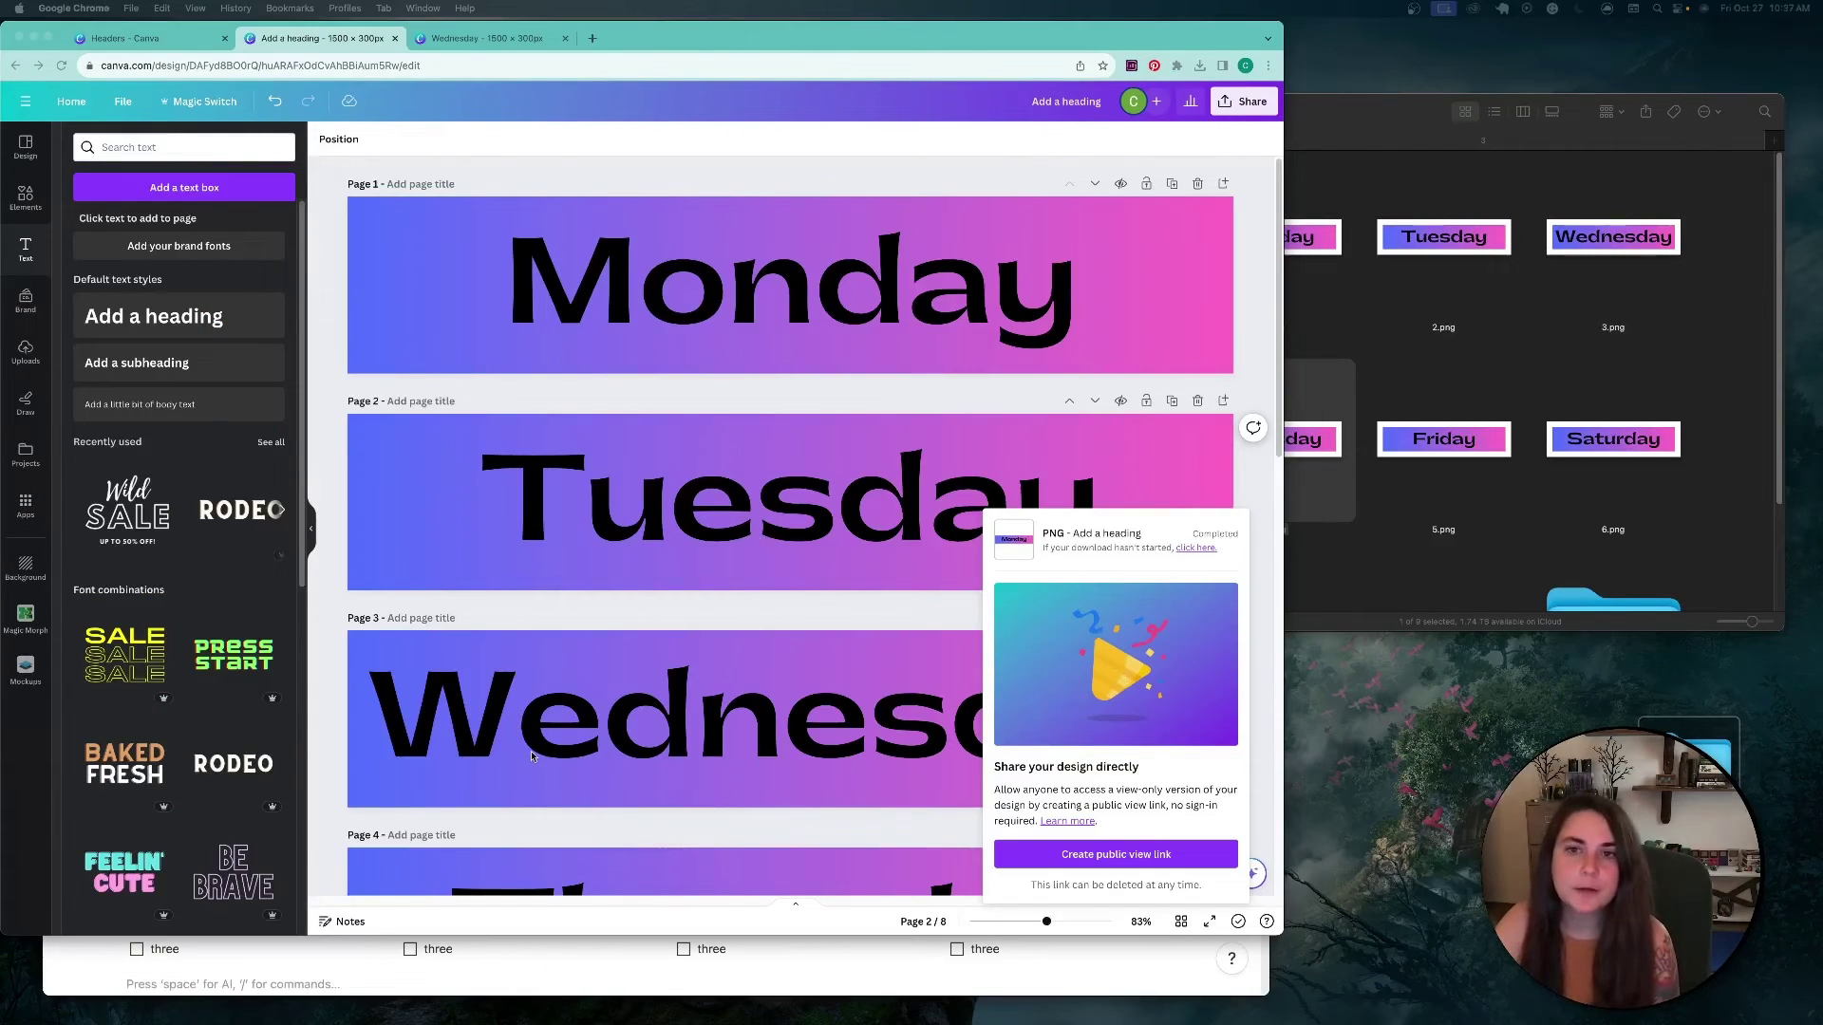
left_click(779, 975)
scroll(492, 460, "down", 3)
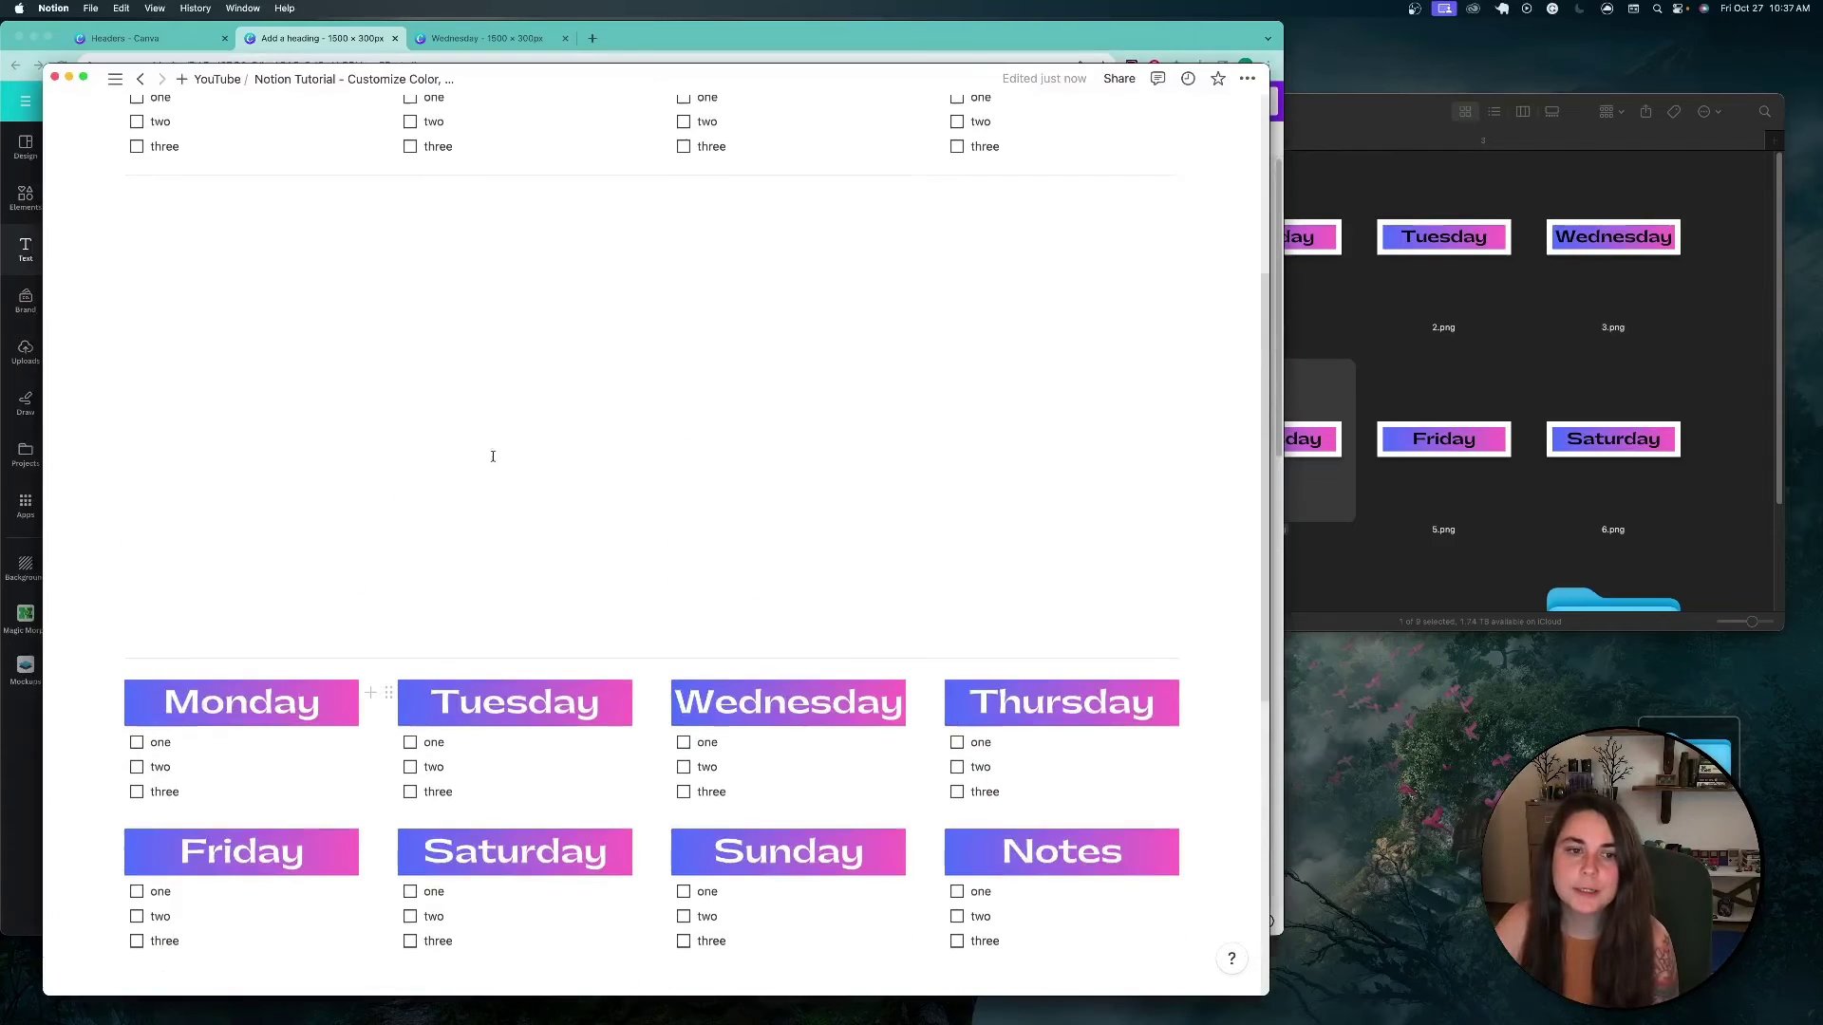
scroll(533, 700, "up", 7)
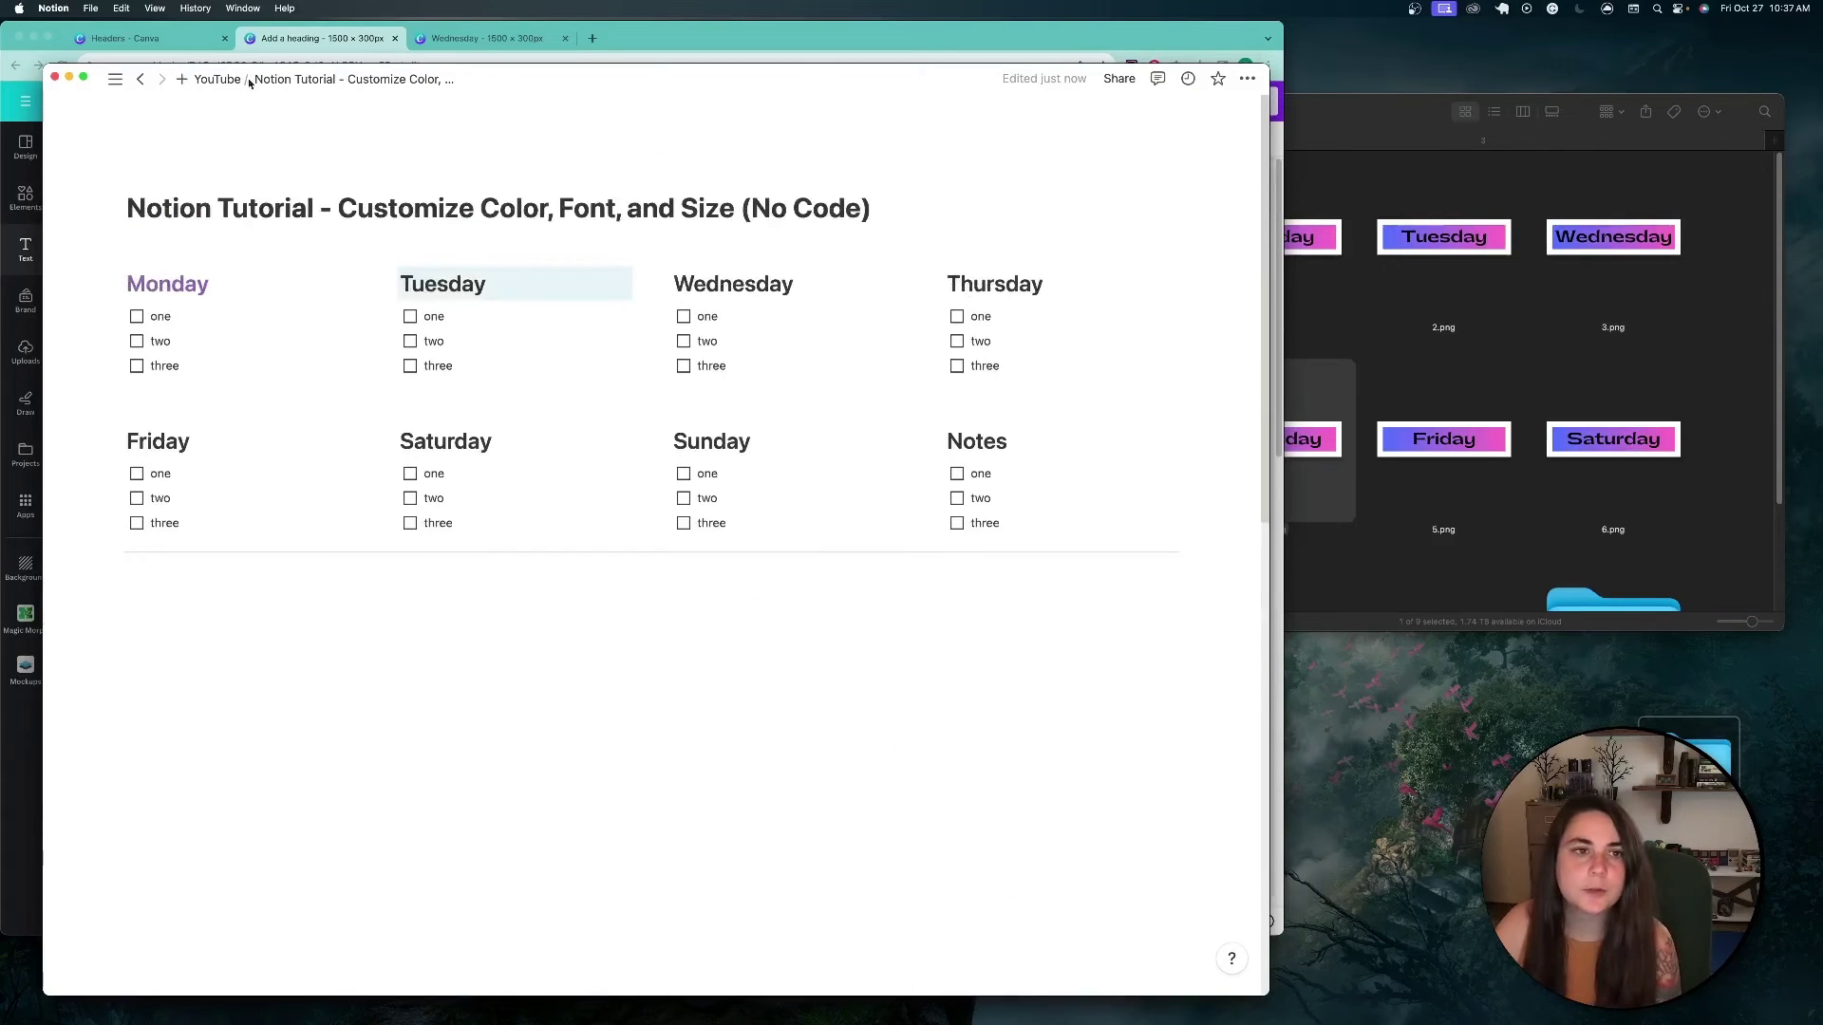
left_click(250, 177)
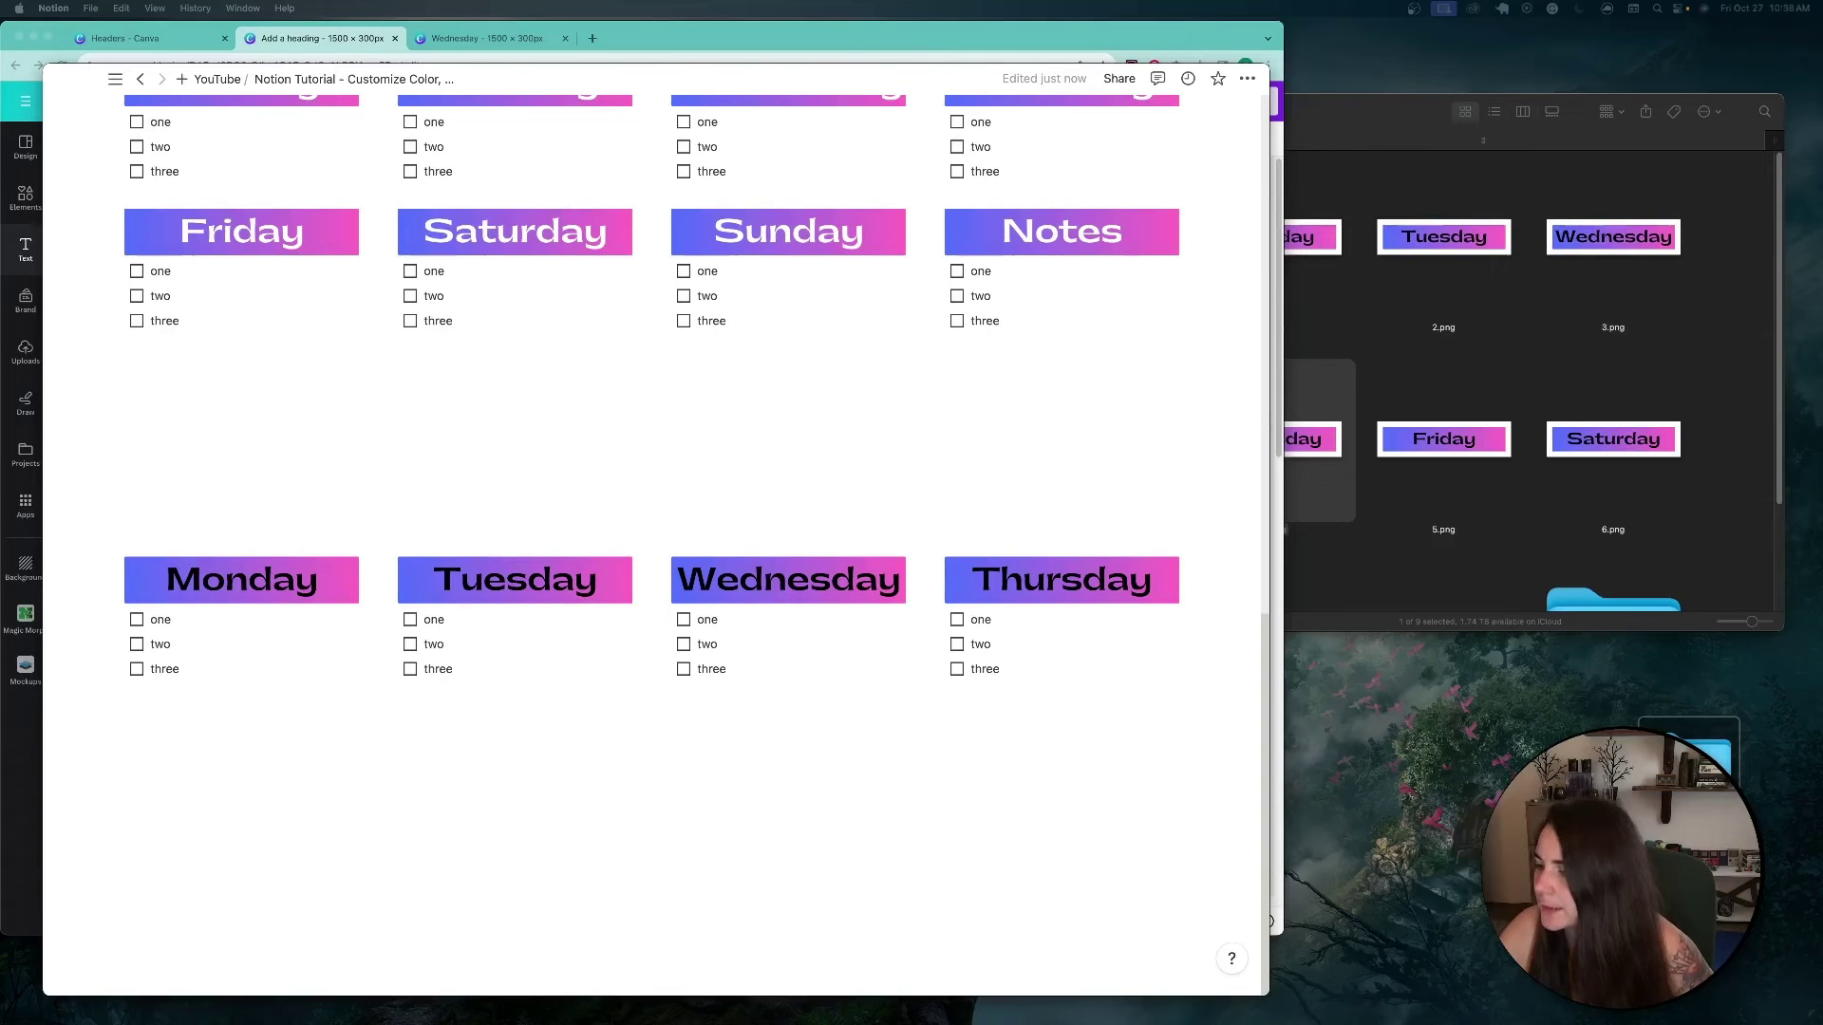
scroll(550, 488, "up", 10)
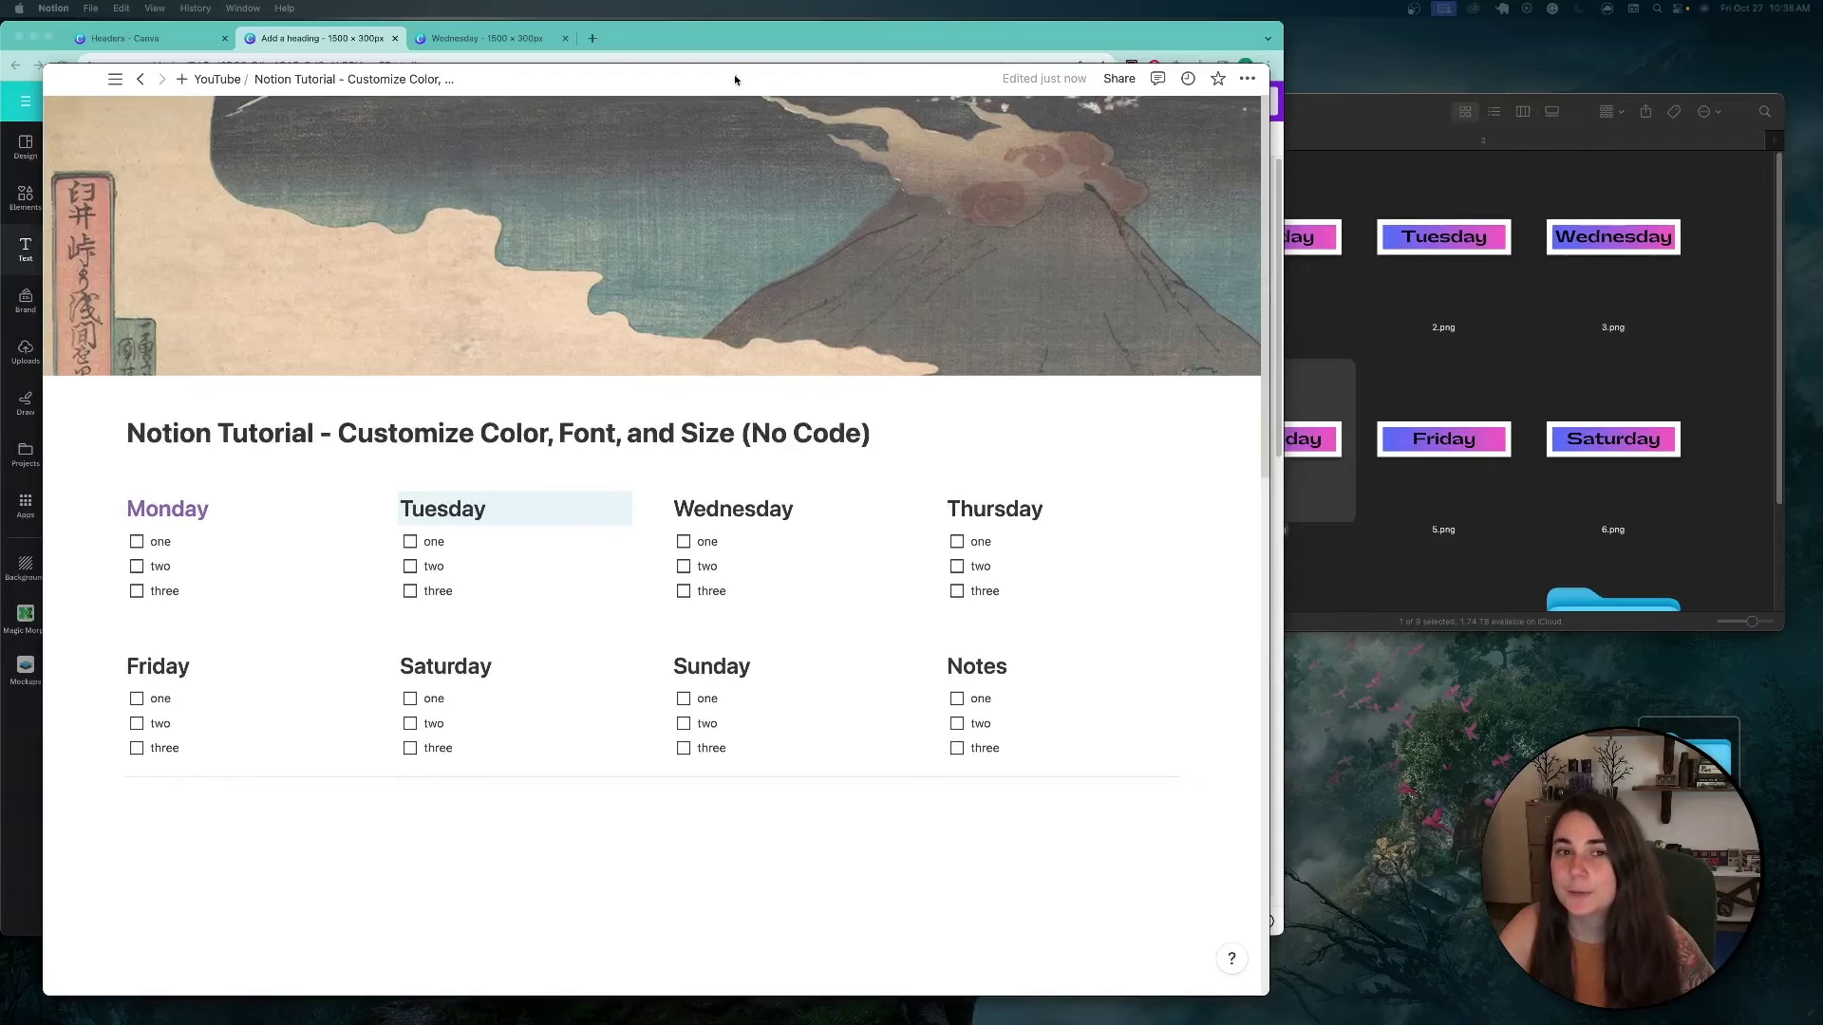
Step: Move the Notion window right and widen it to show the header grid larger
left_click_drag(730, 86, 862, 86)
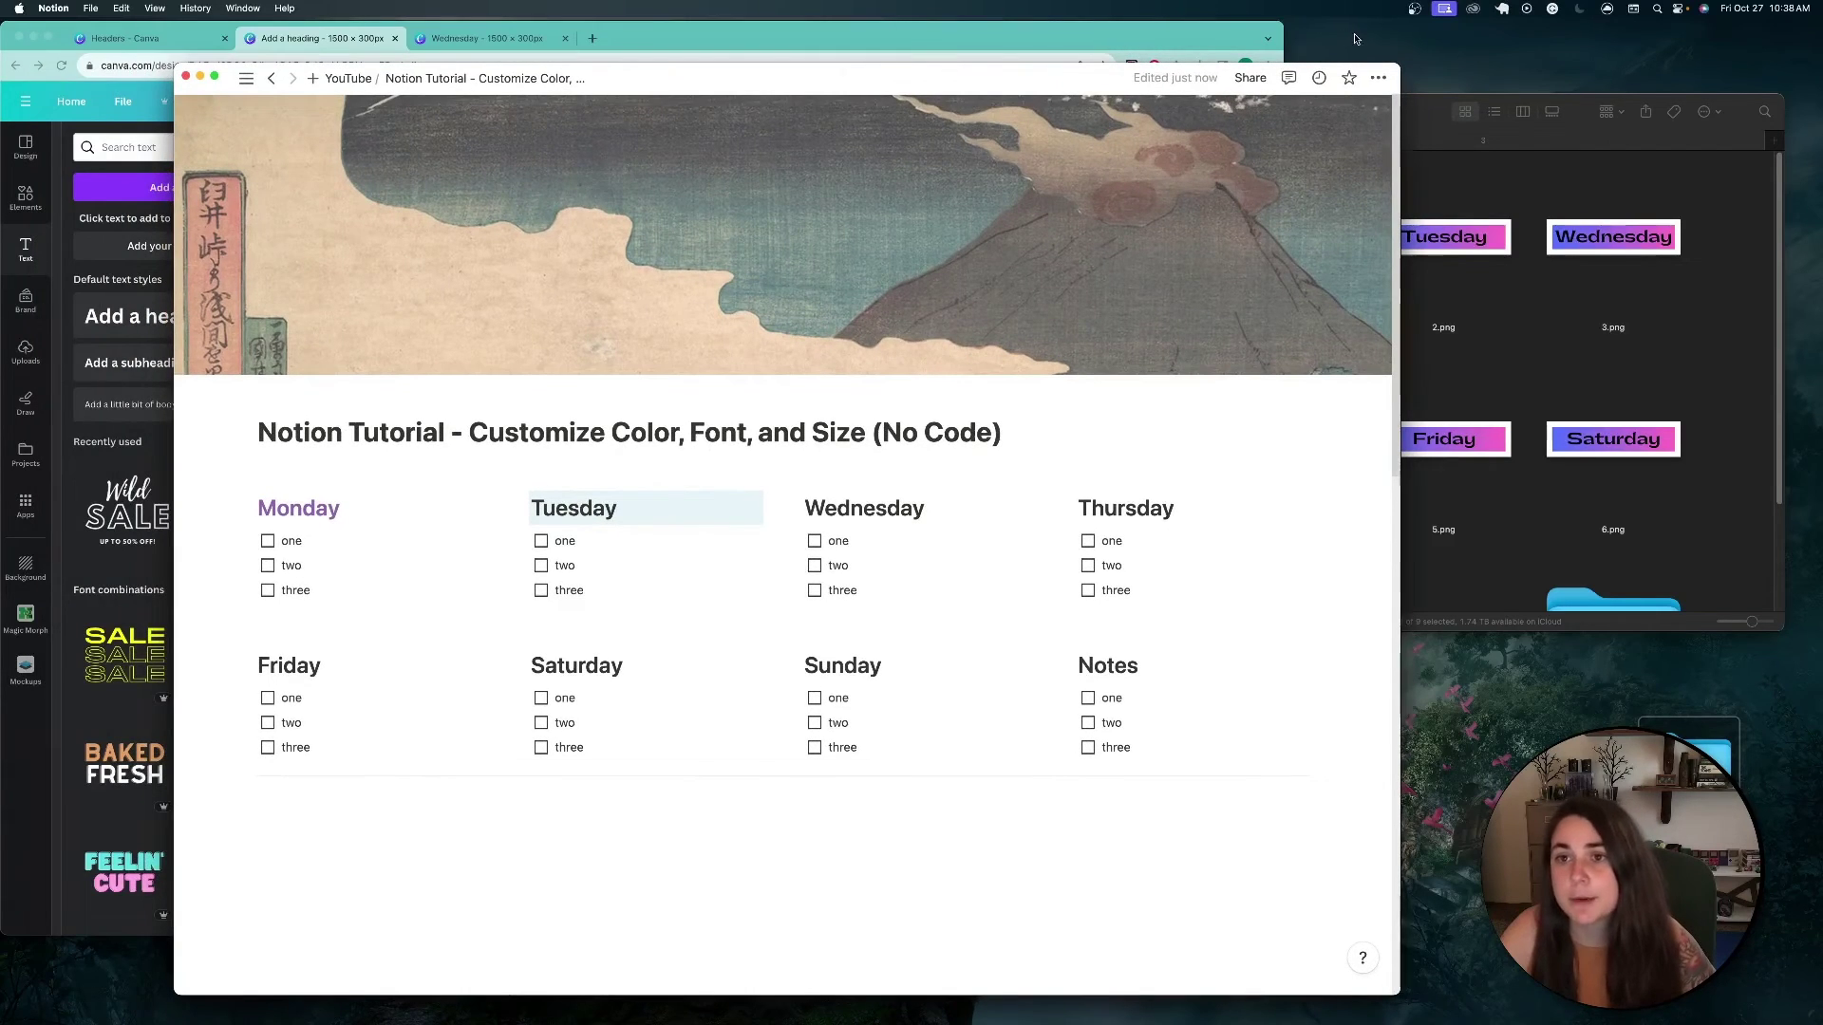
left_click_drag(1397, 64, 1790, 68)
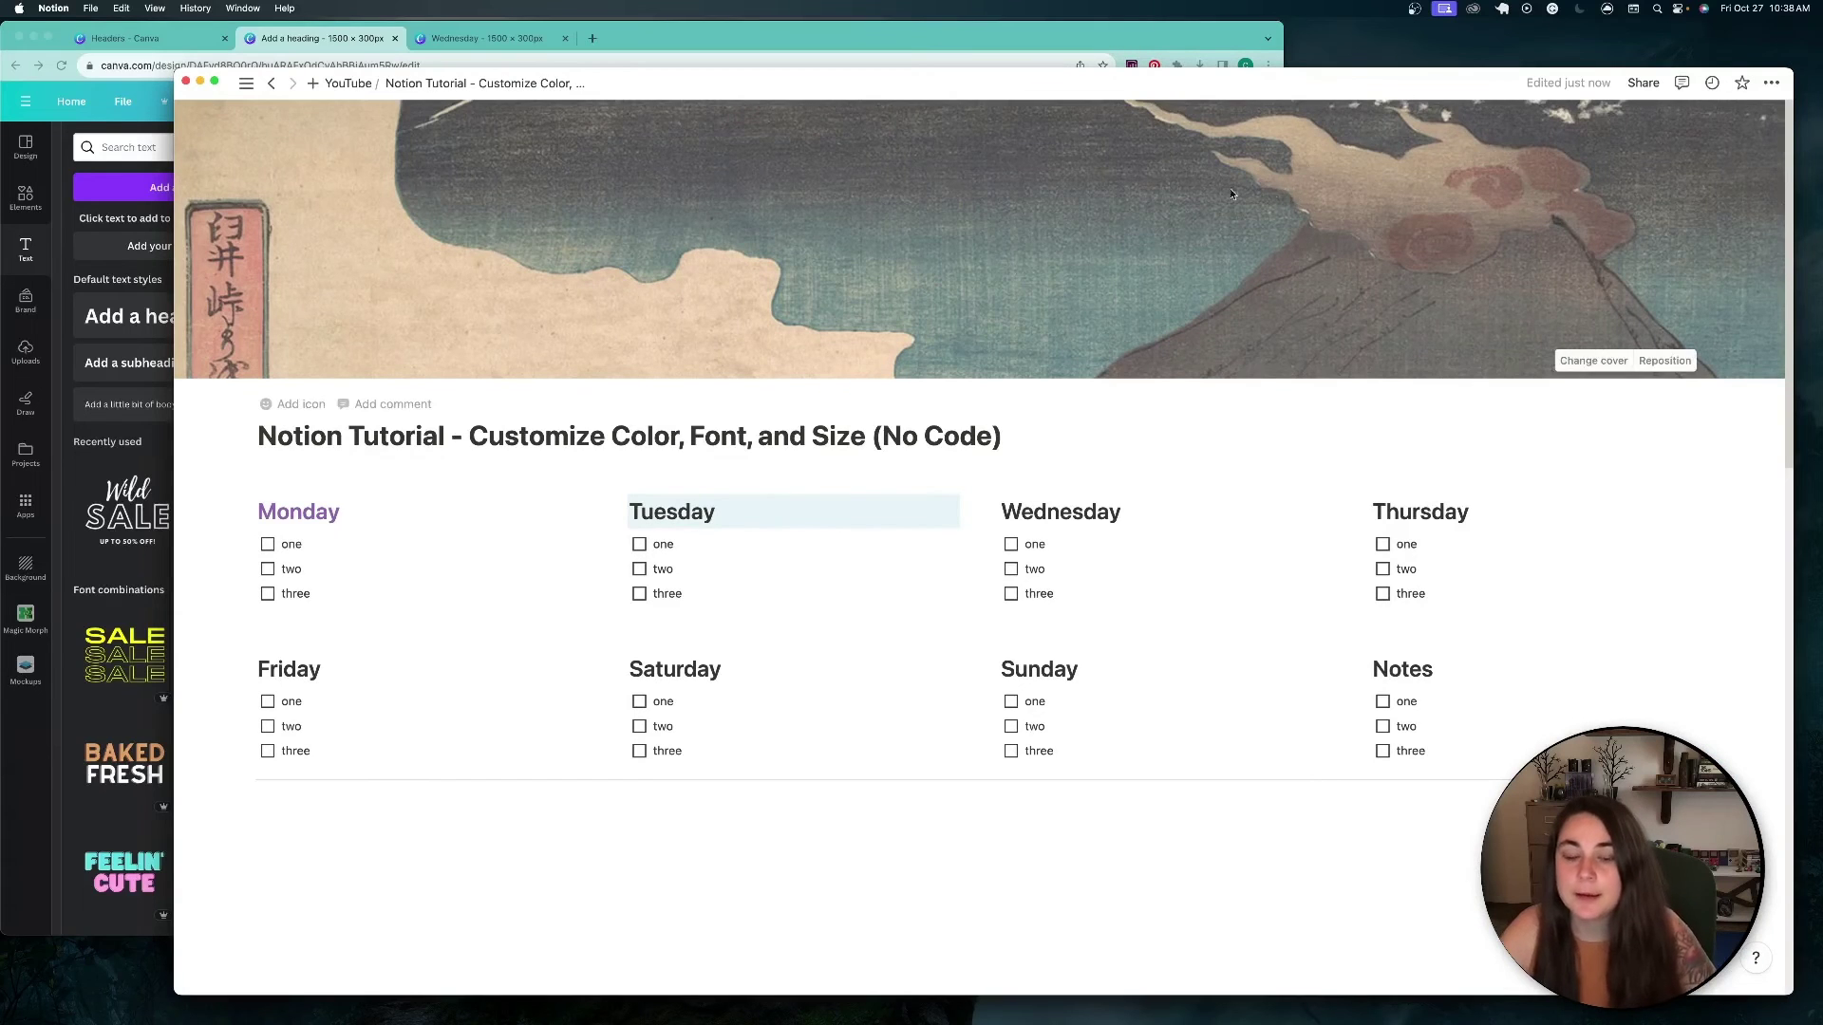
scroll(761, 533, "down", 8)
scroll(764, 542, "down", 3)
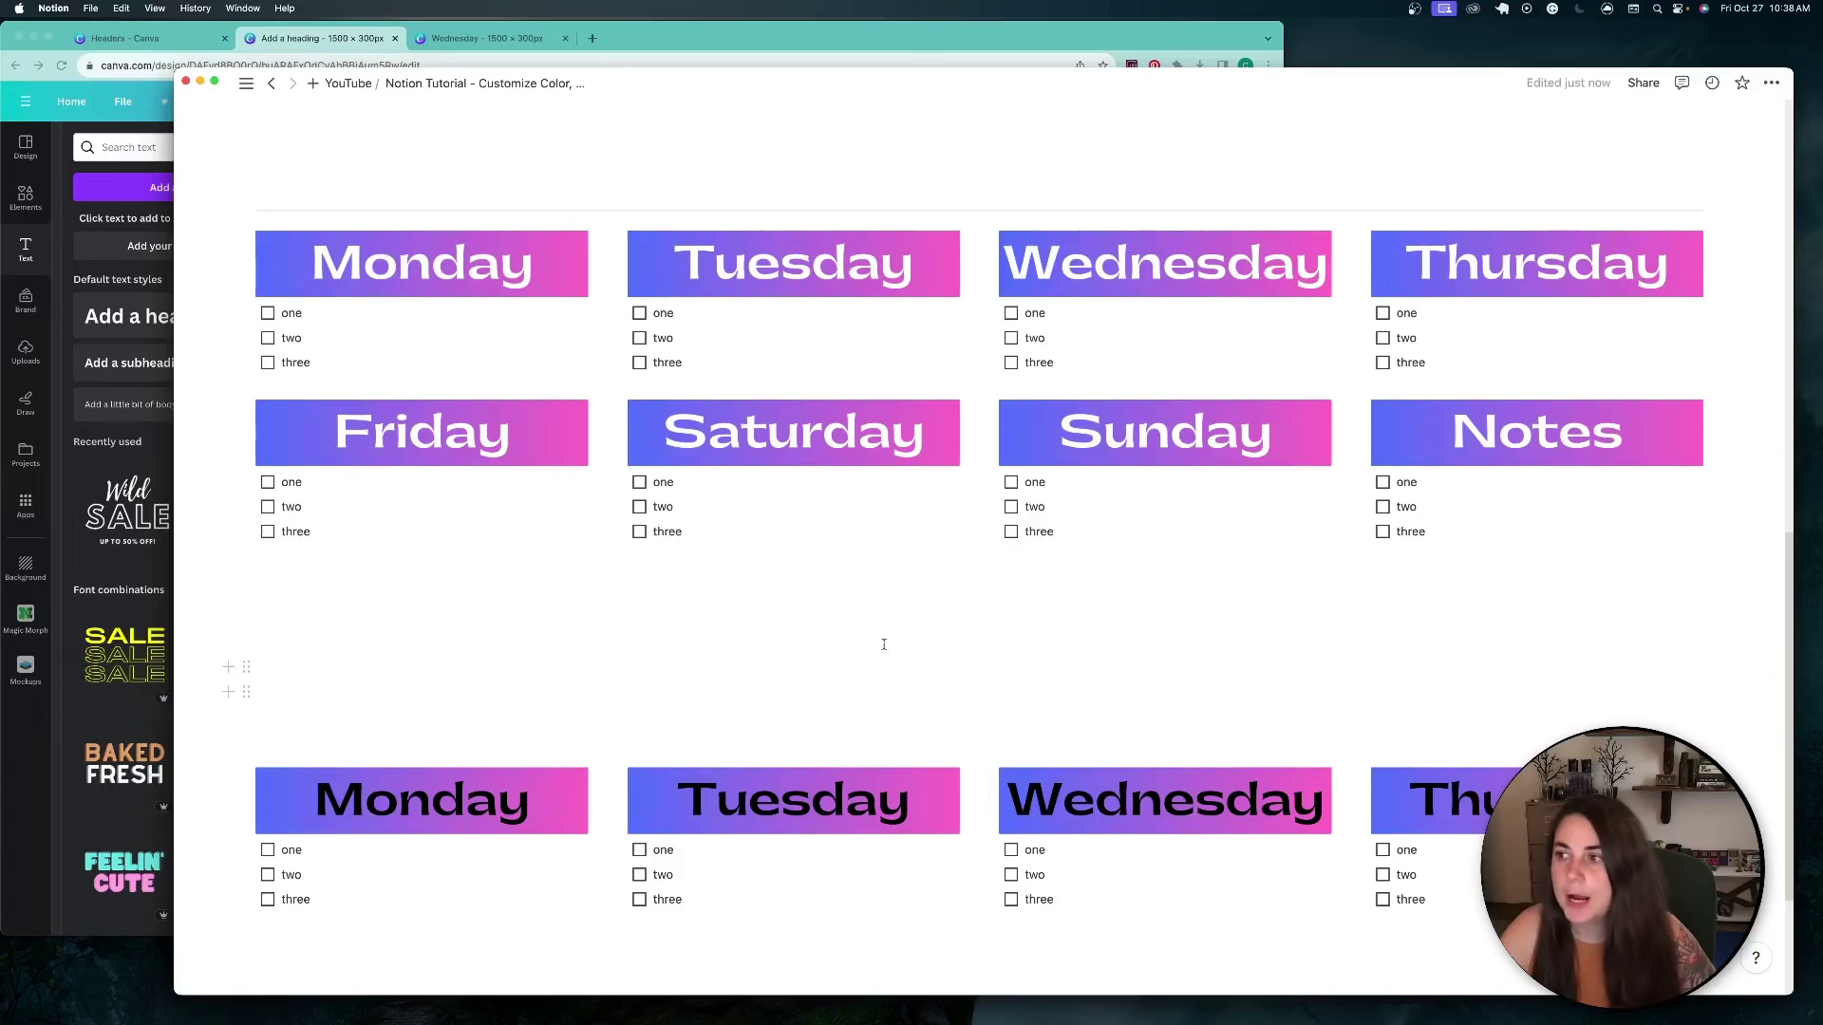
key("super+shift+5")
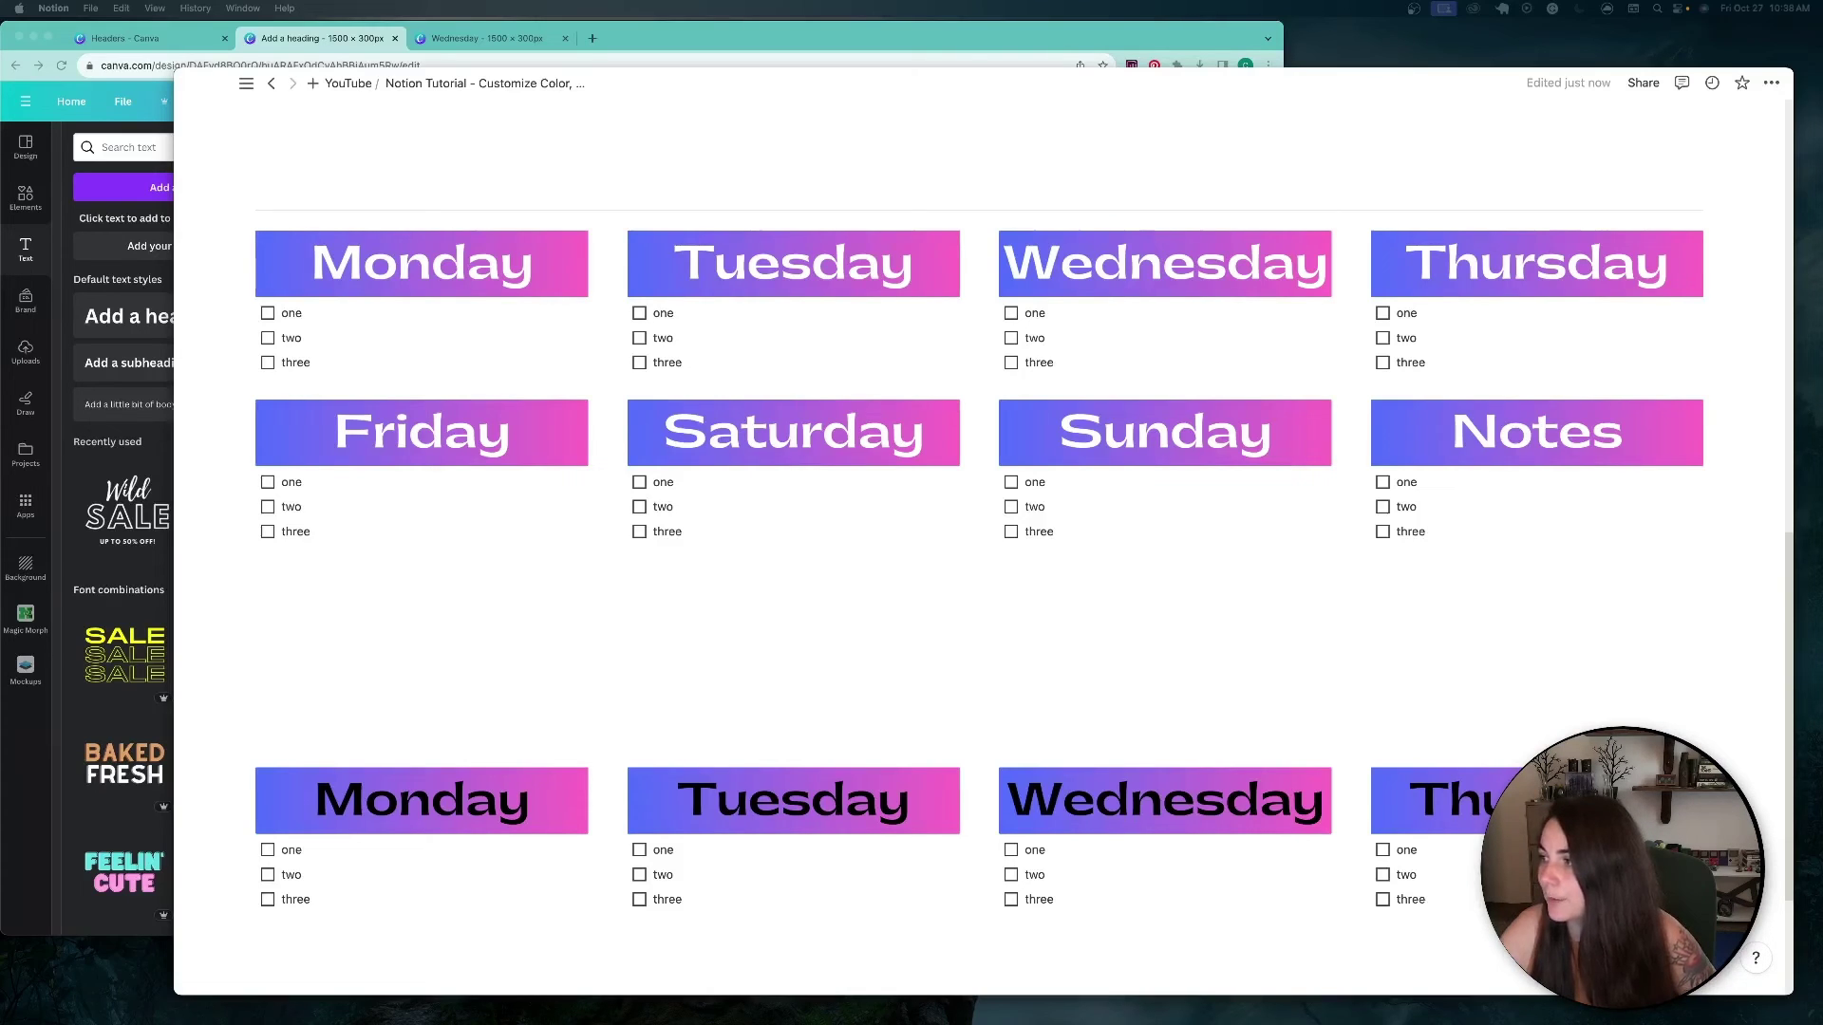
Step: In Safari, go to Shop > Notion Shop > Headers and open Free Notion Headers Set 2
key("super+Tab")
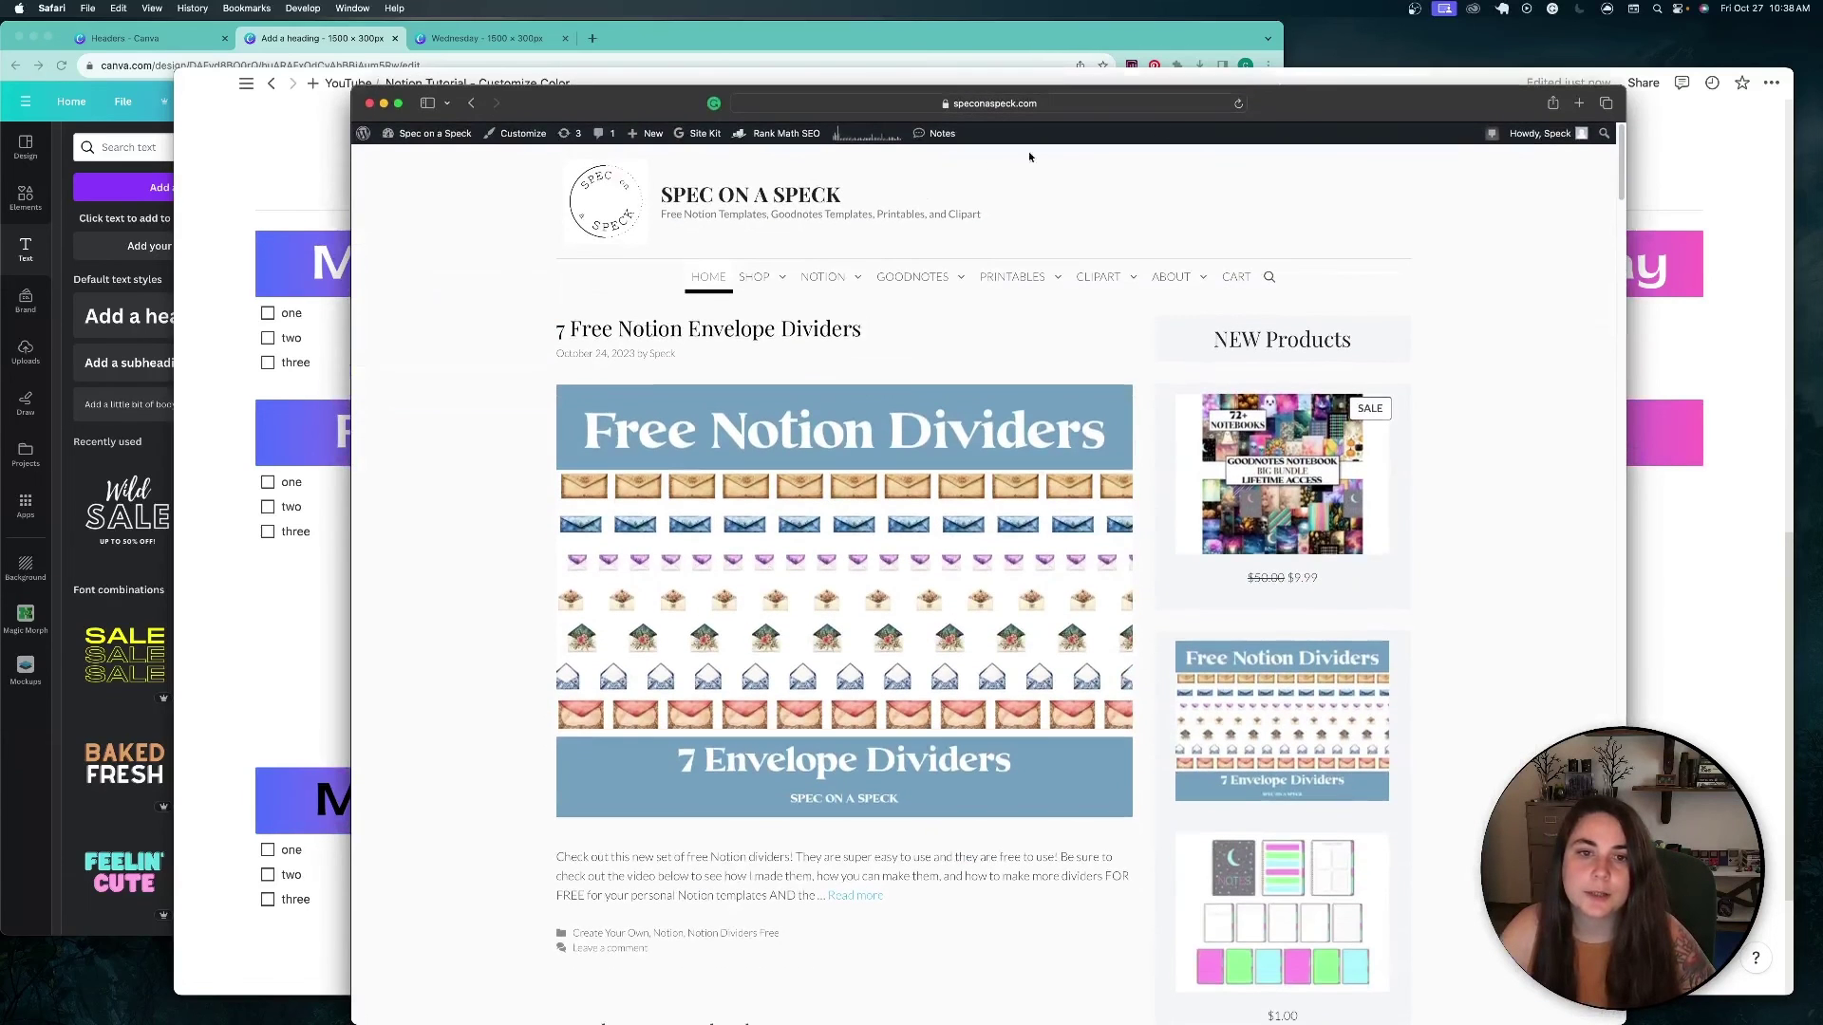
mouse_move(809, 285)
mouse_move(742, 279)
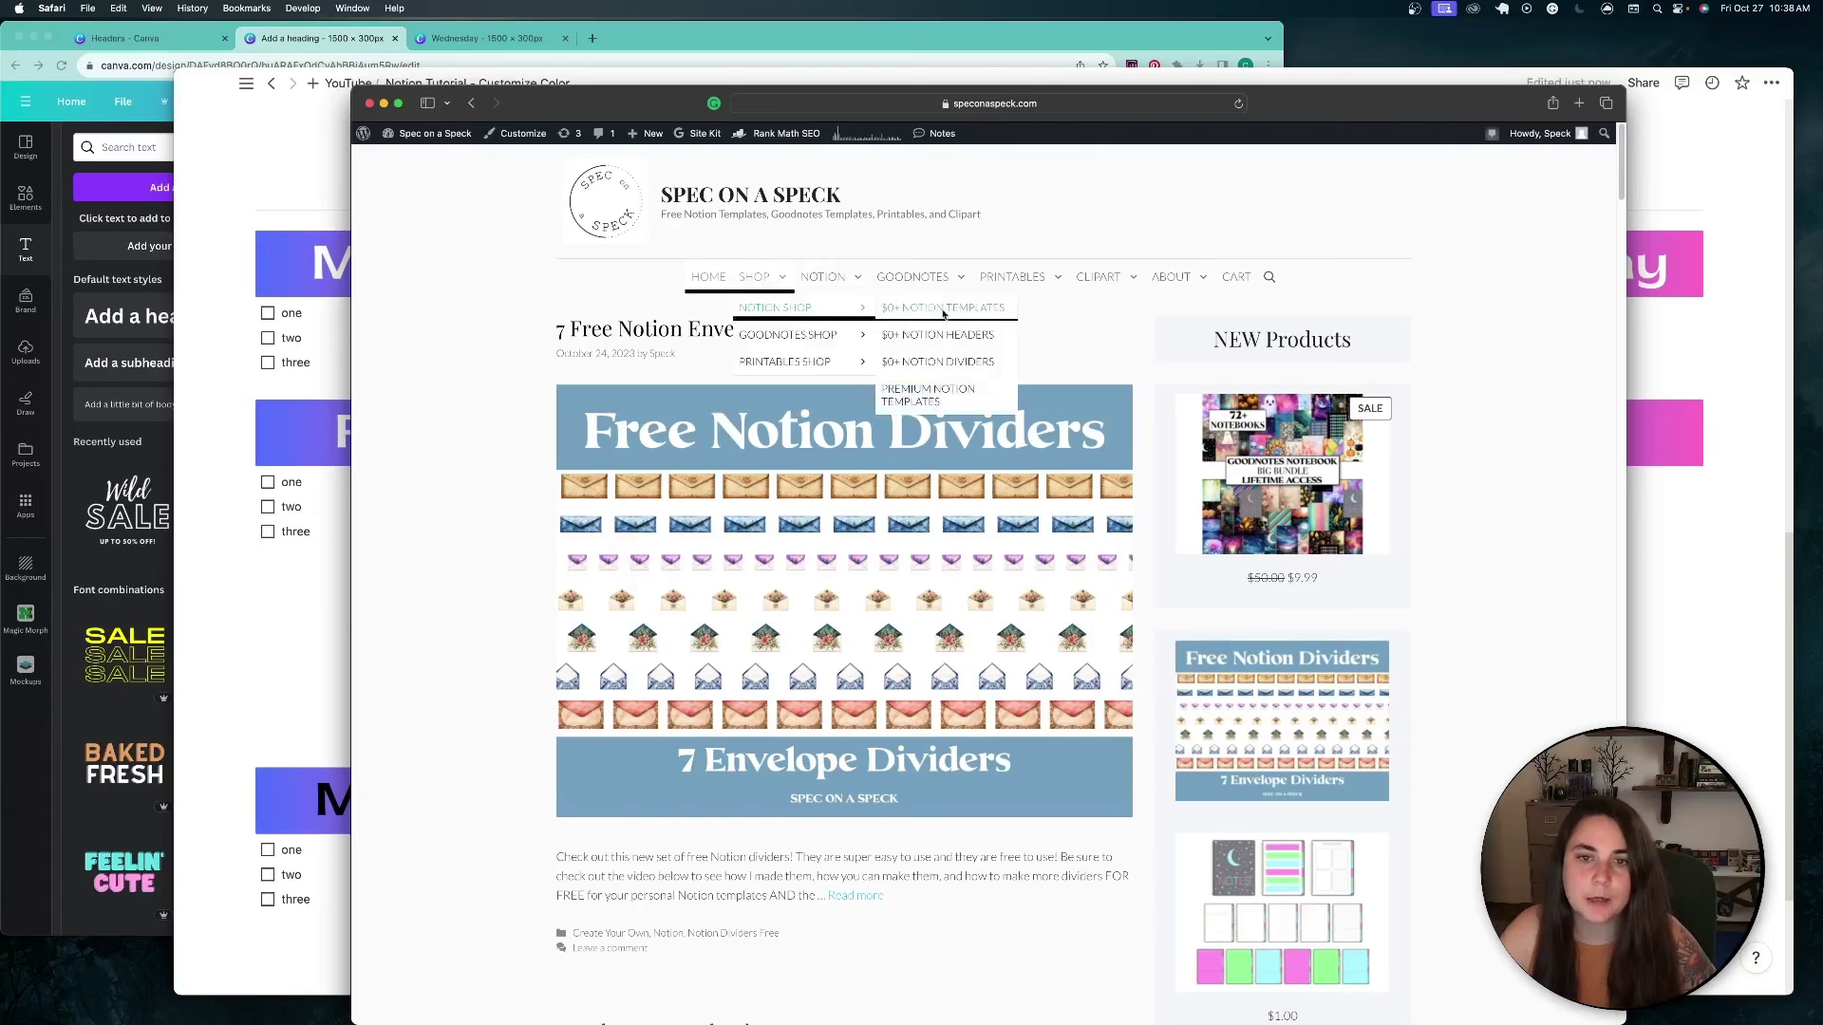
left_click(957, 336)
left_click_drag(1362, 116, 1338, 74)
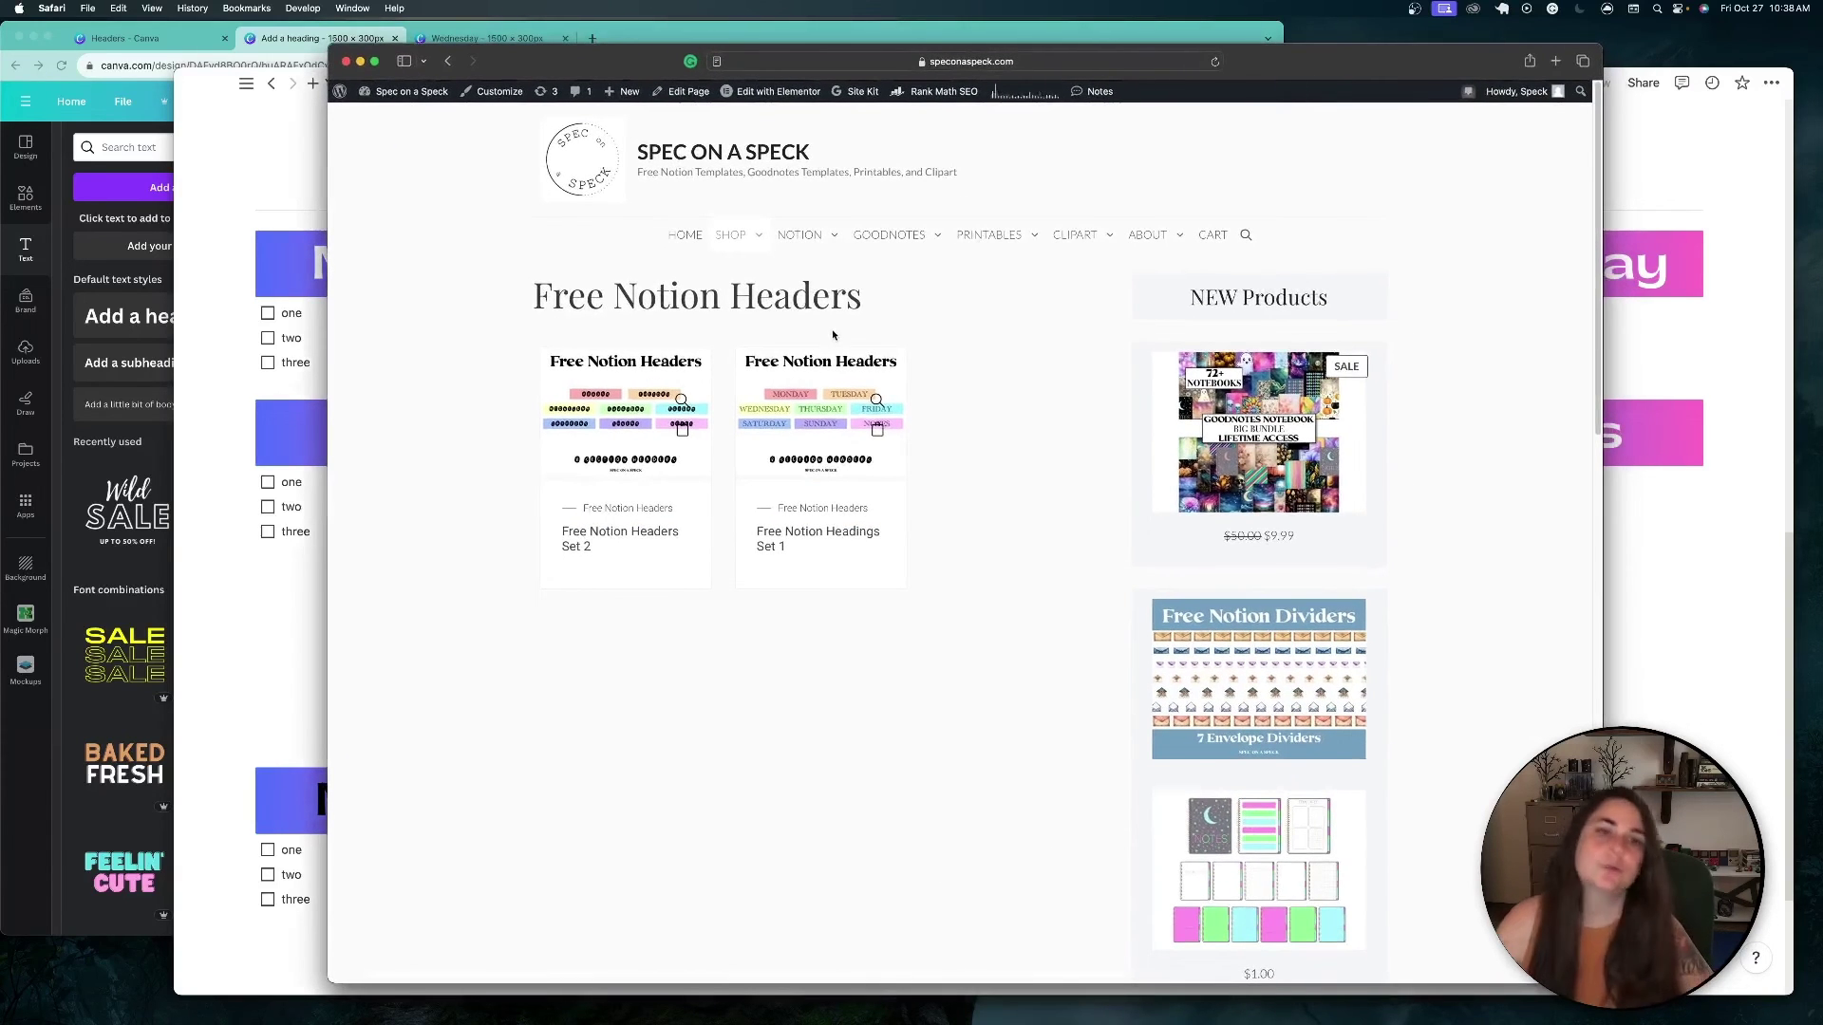
left_click(626, 532)
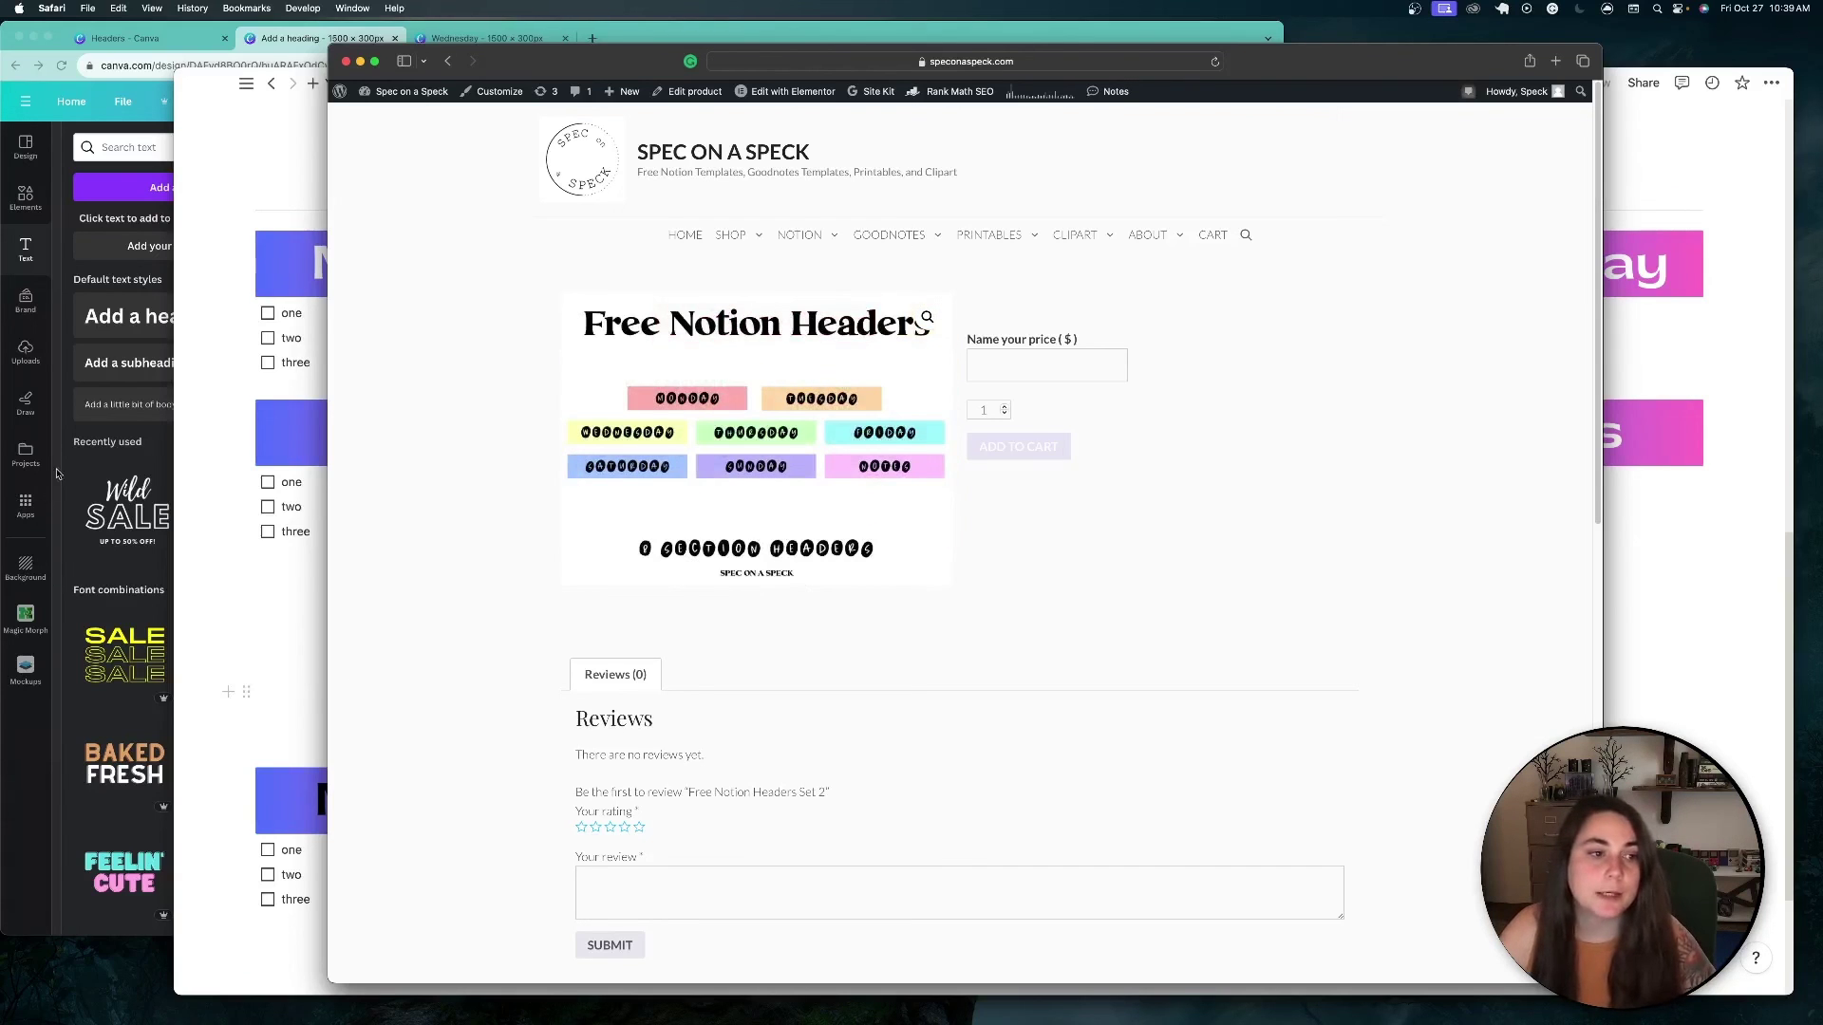
Step: Check the Canva header designs, then bring the Free Notion Headers product page back to front
left_click(65, 641)
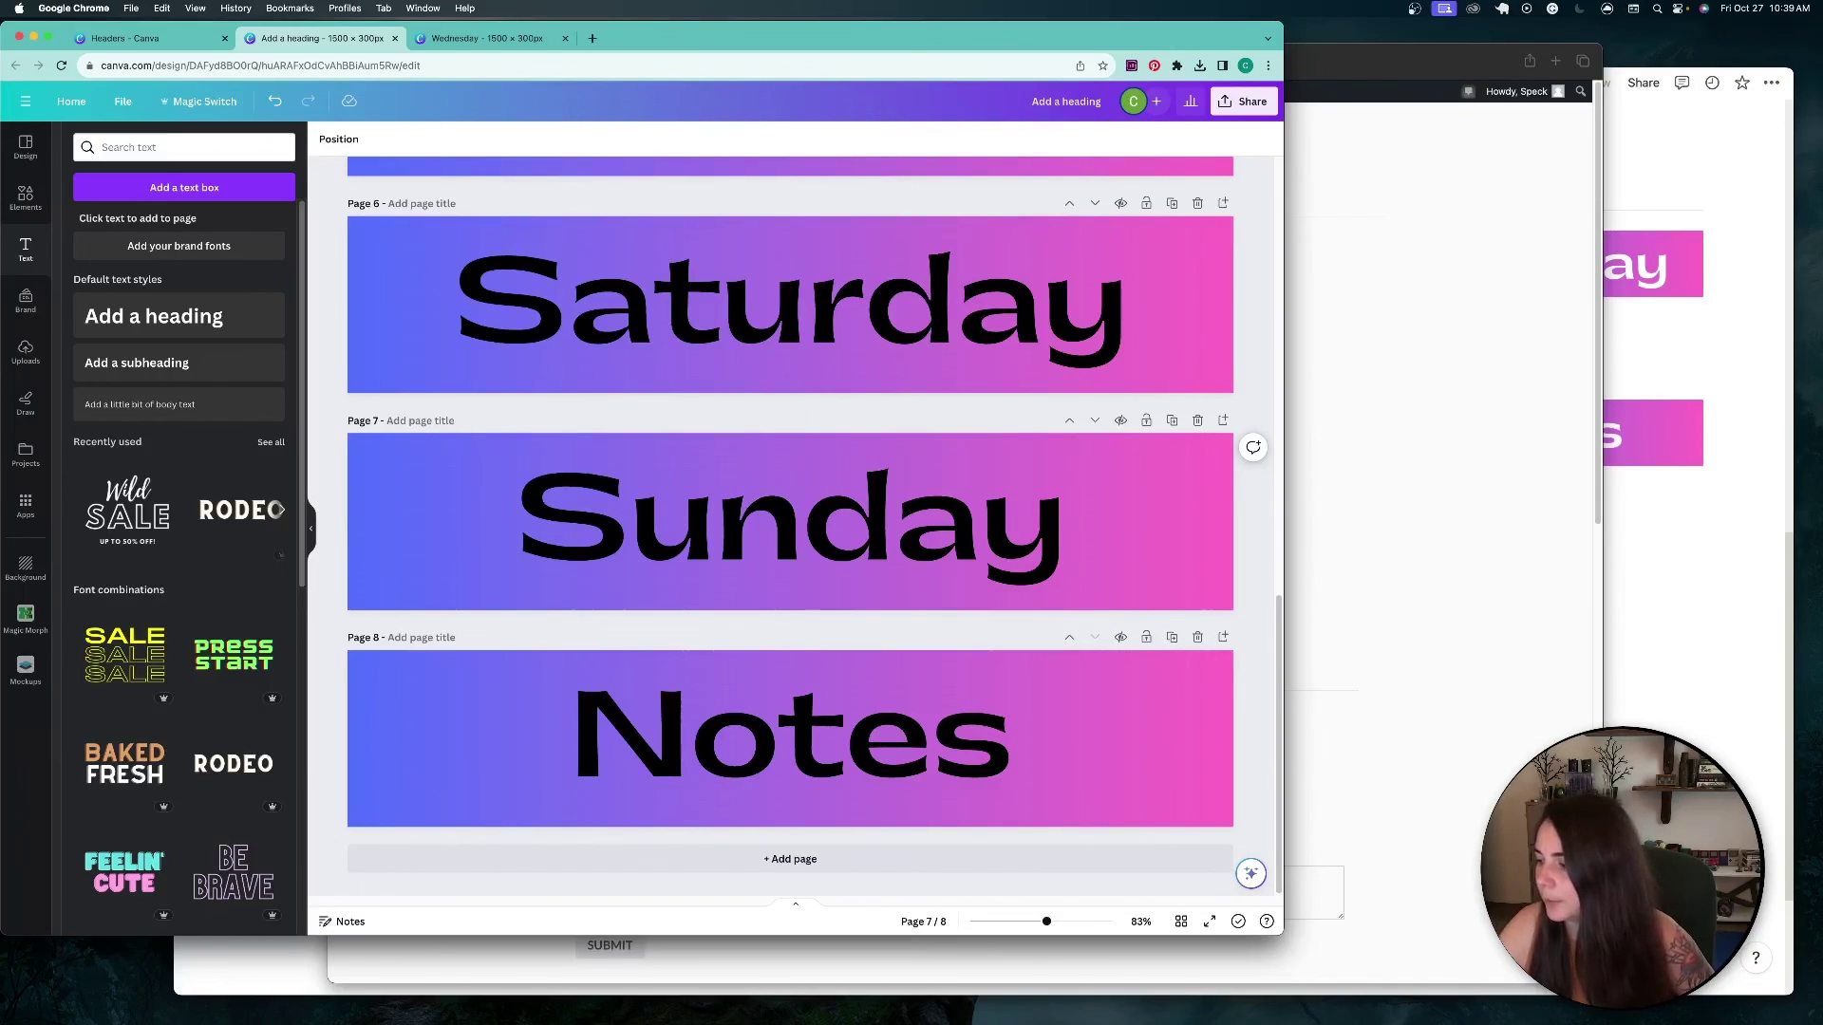
scroll(929, 542, "up", 10)
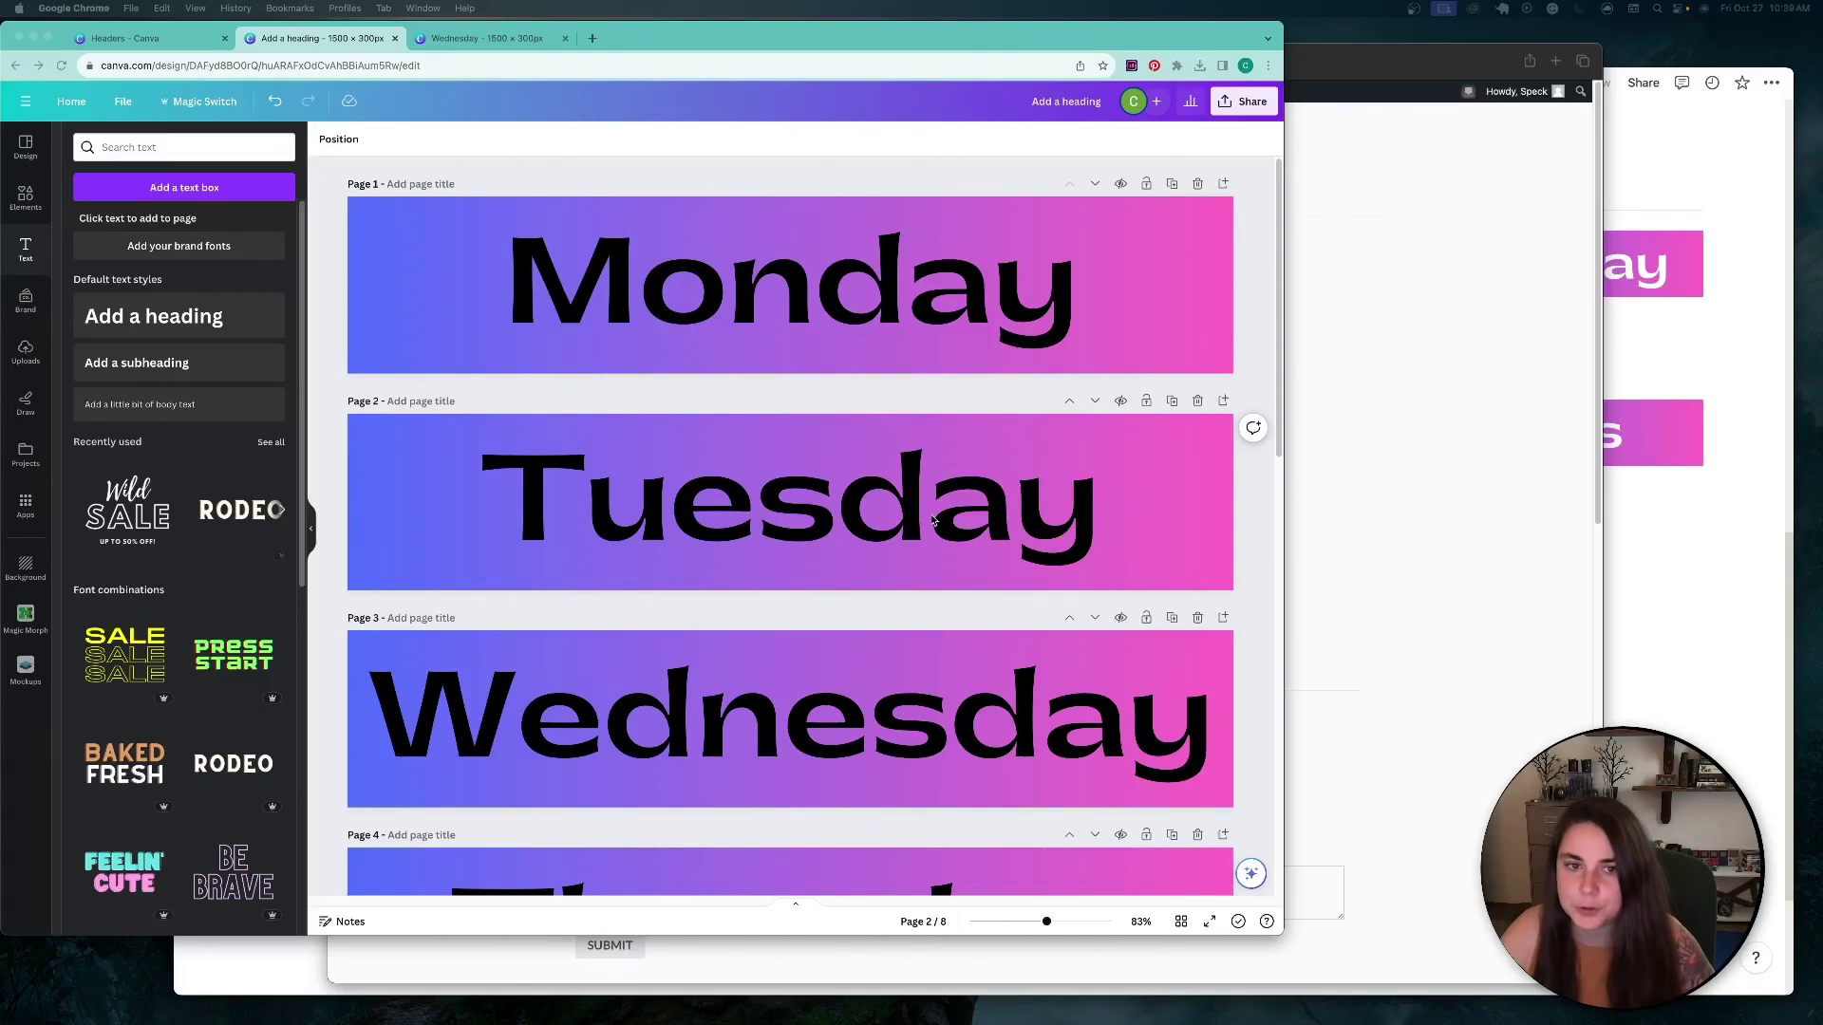
left_click(1467, 404)
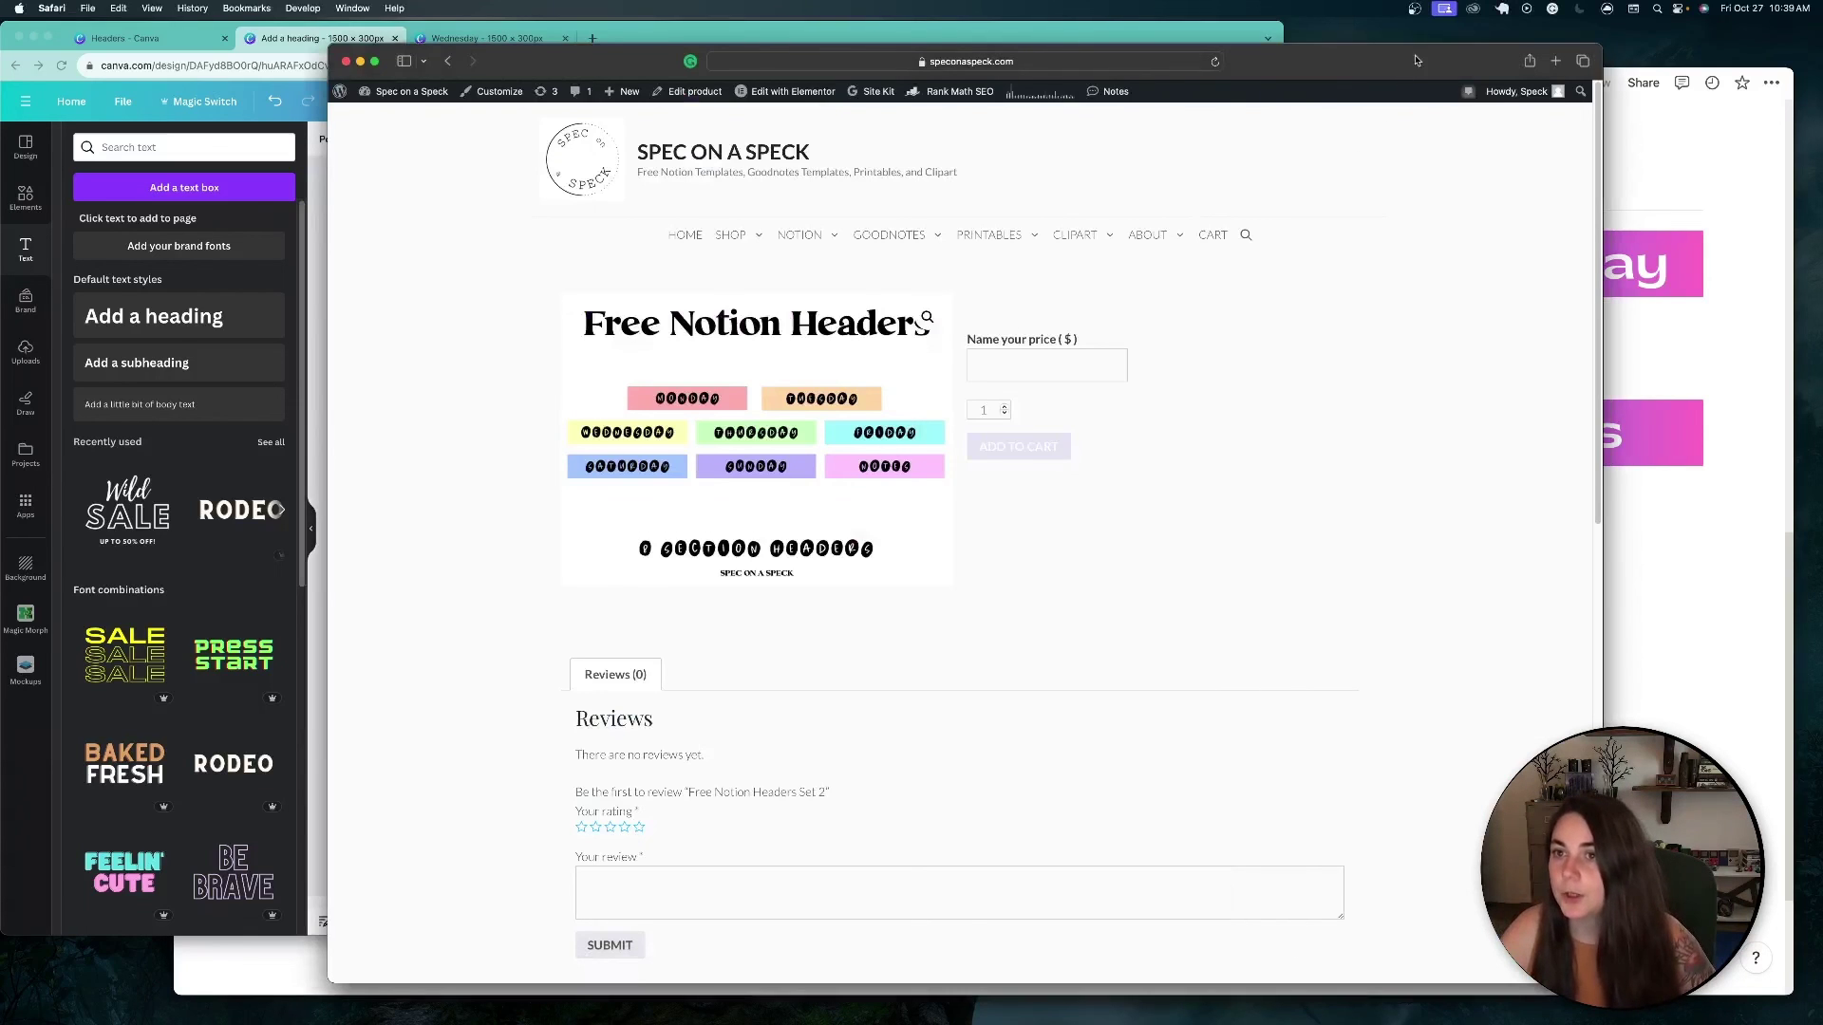
left_click_drag(1424, 50, 1418, 41)
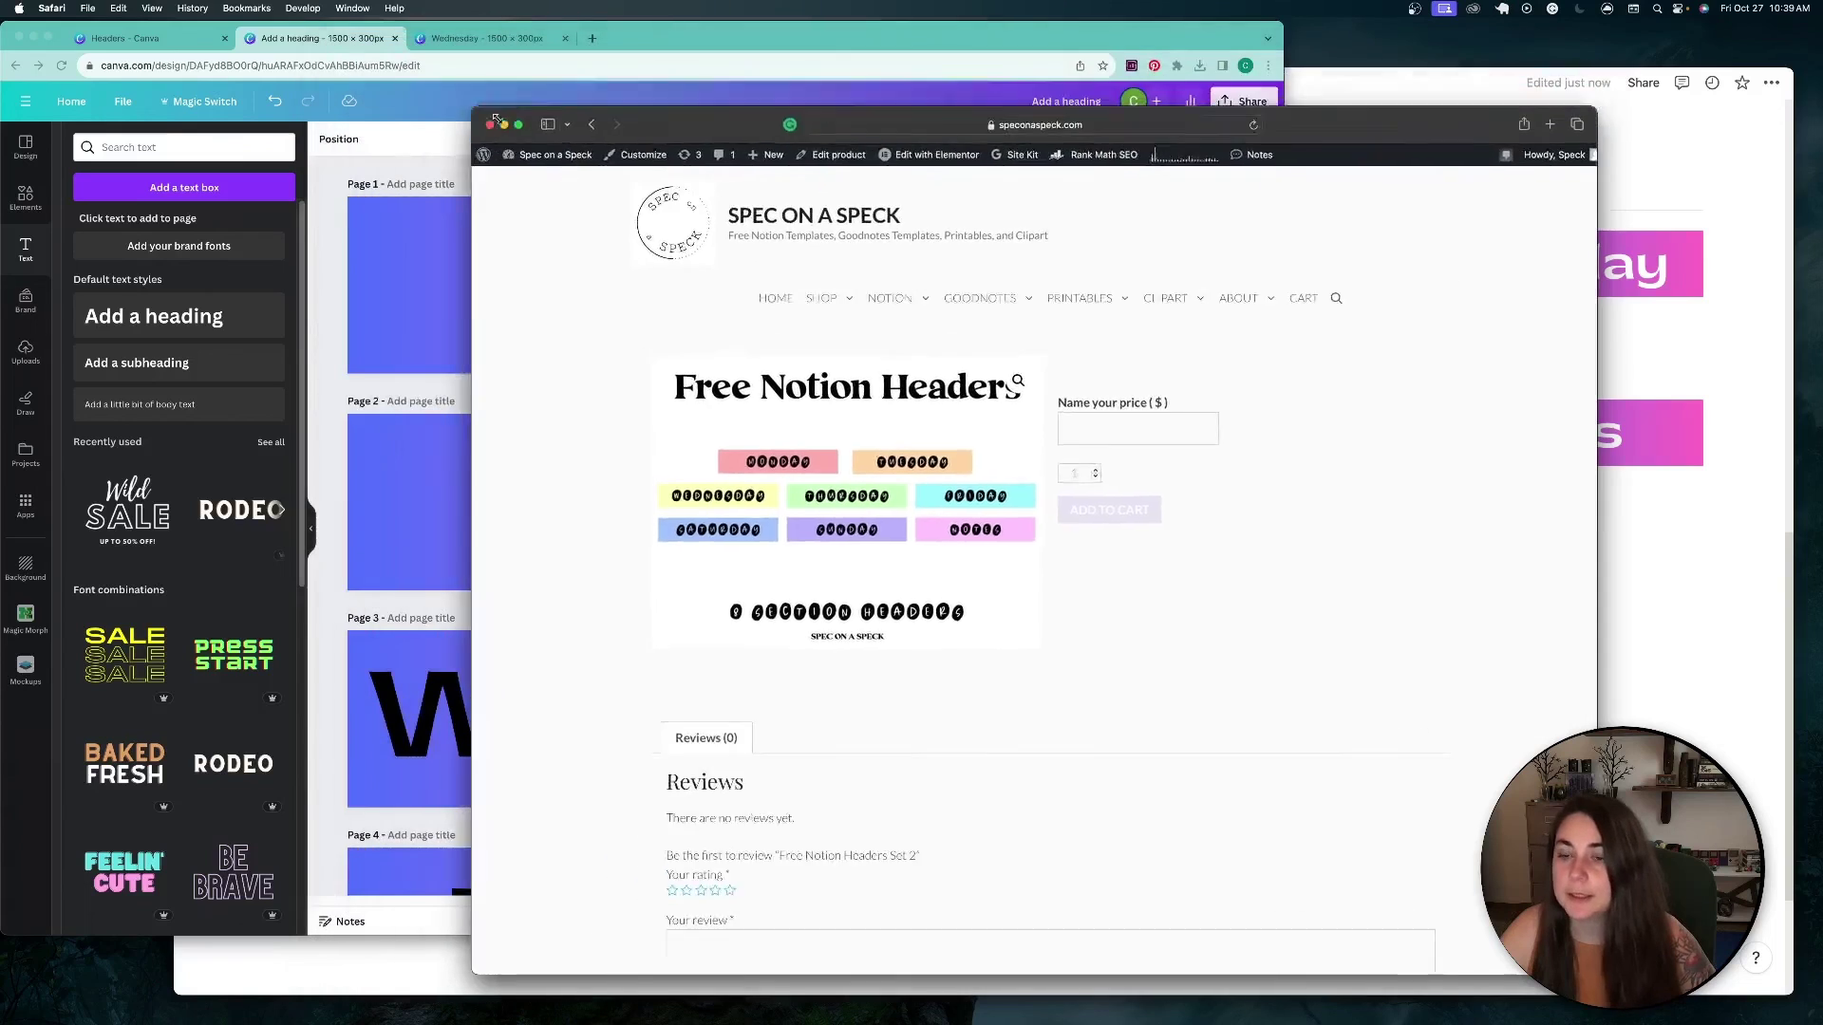